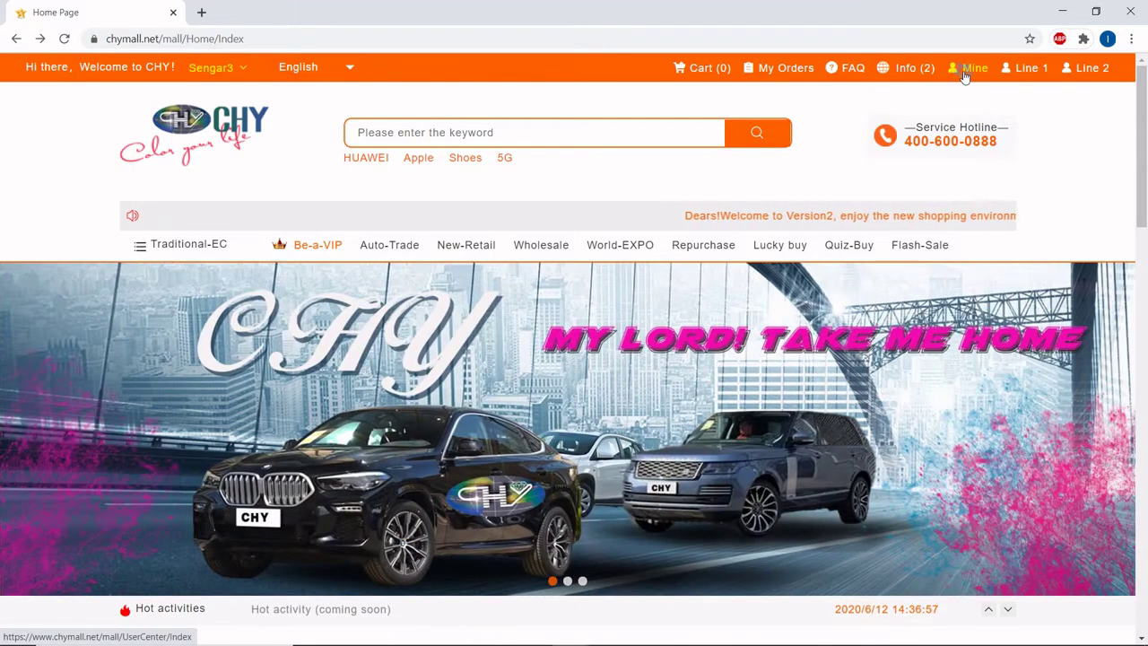
# - Open the Mine profile page, scroll to the 284.60 CHY point balance, then go to Network diagram
pyautogui.click(965, 76)
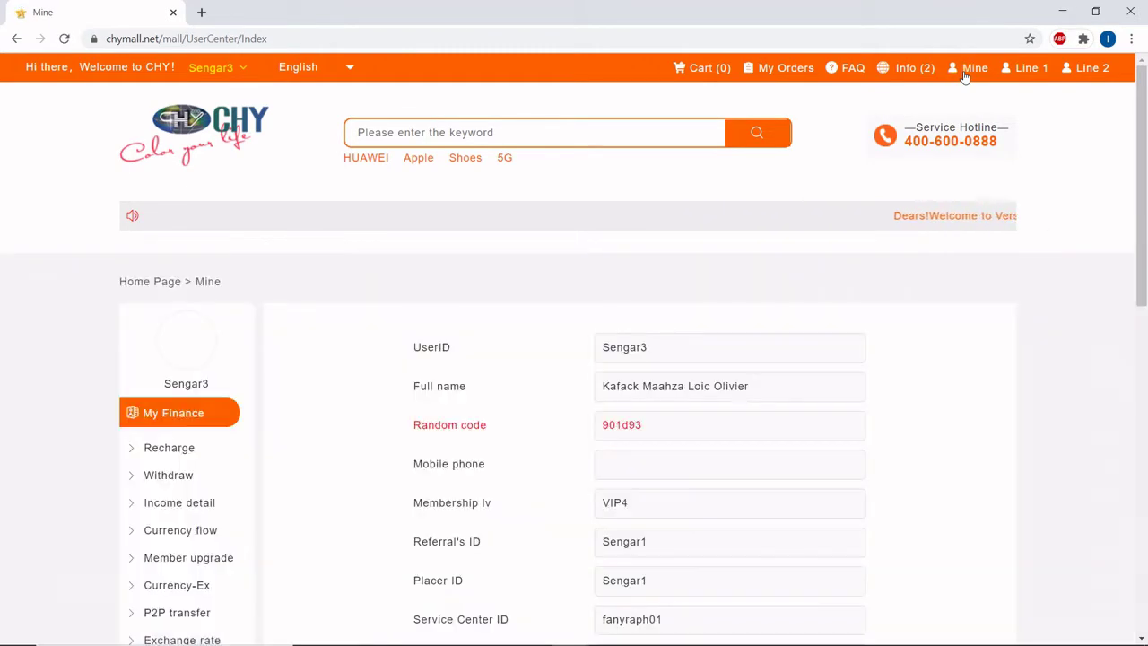
pyautogui.scroll(-2, 901, 344)
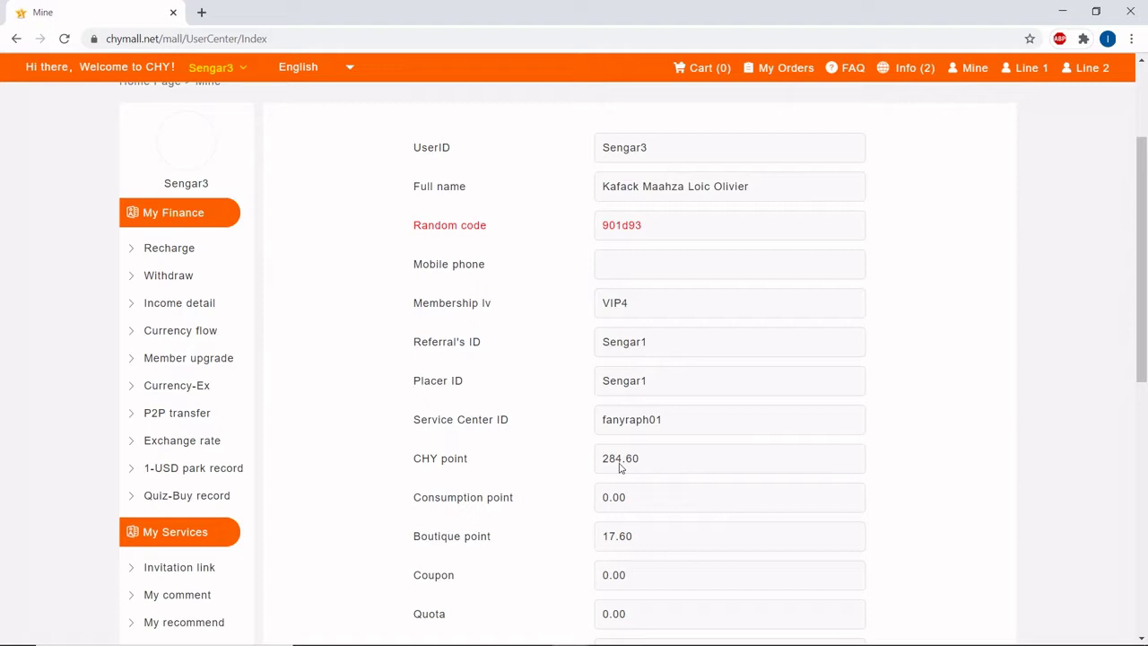
pyautogui.scroll(-2, 728, 464)
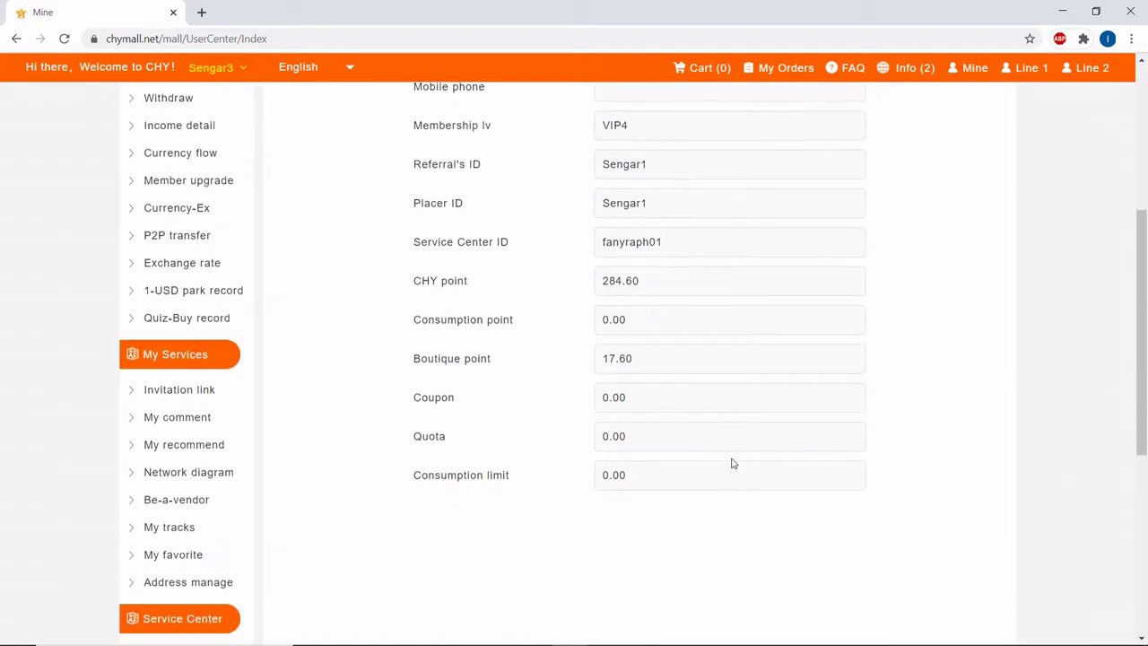
pyautogui.scroll(-1, 730, 462)
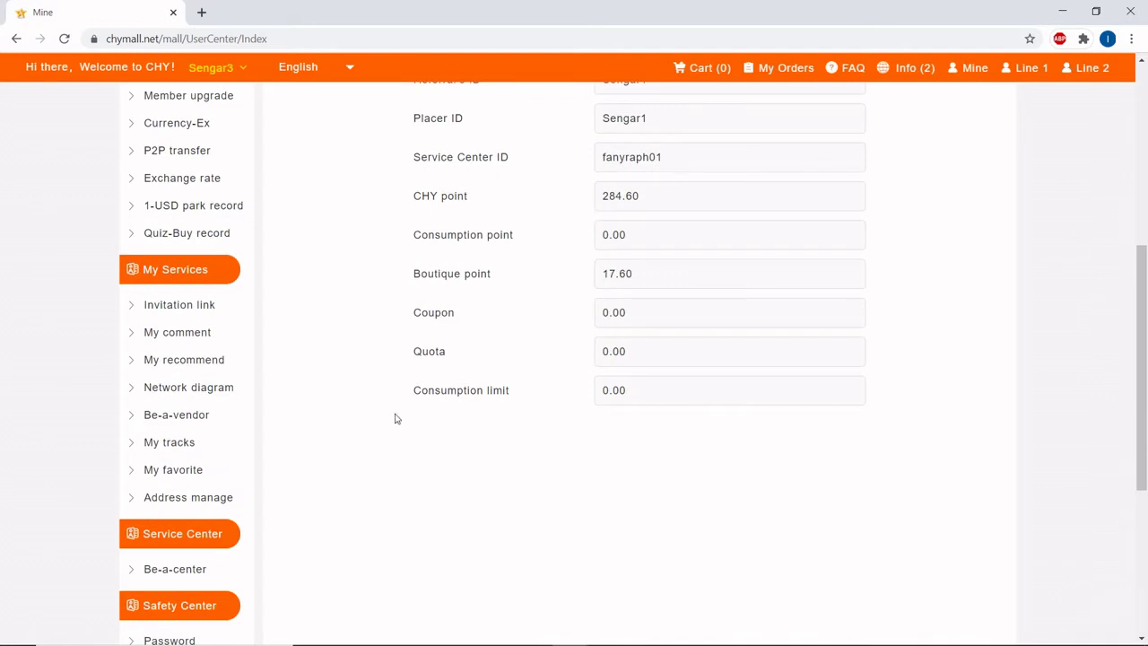
pyautogui.click(201, 393)
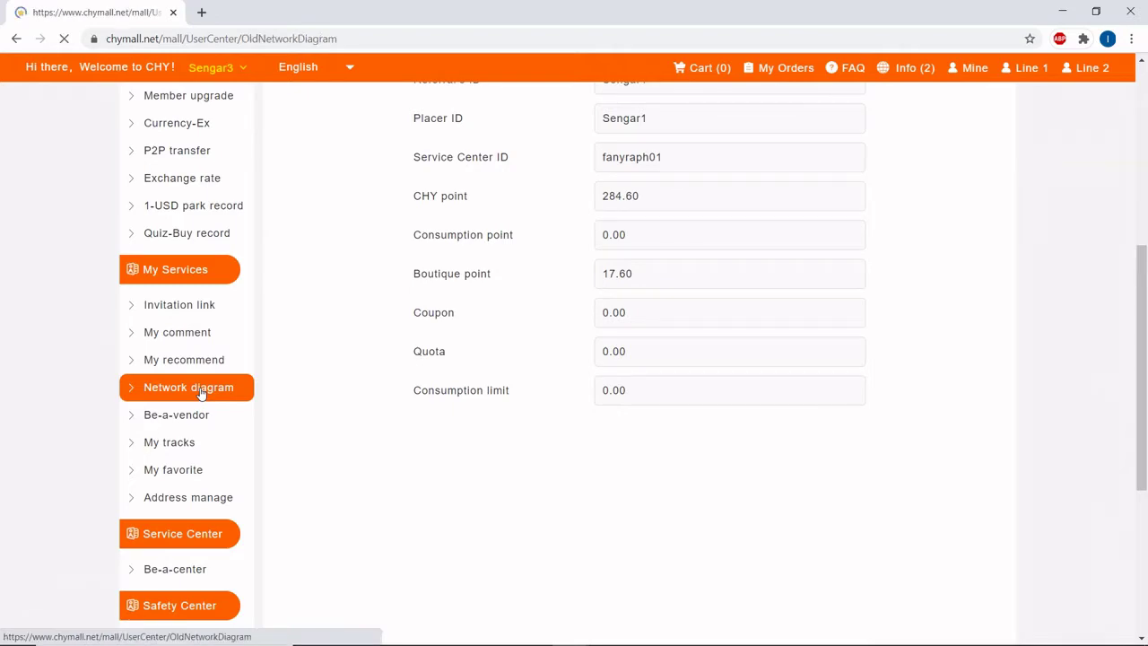
# - Drill two levels down the network tree through the lower-left members to the empty Register slots
pyautogui.scroll(-3, 458, 395)
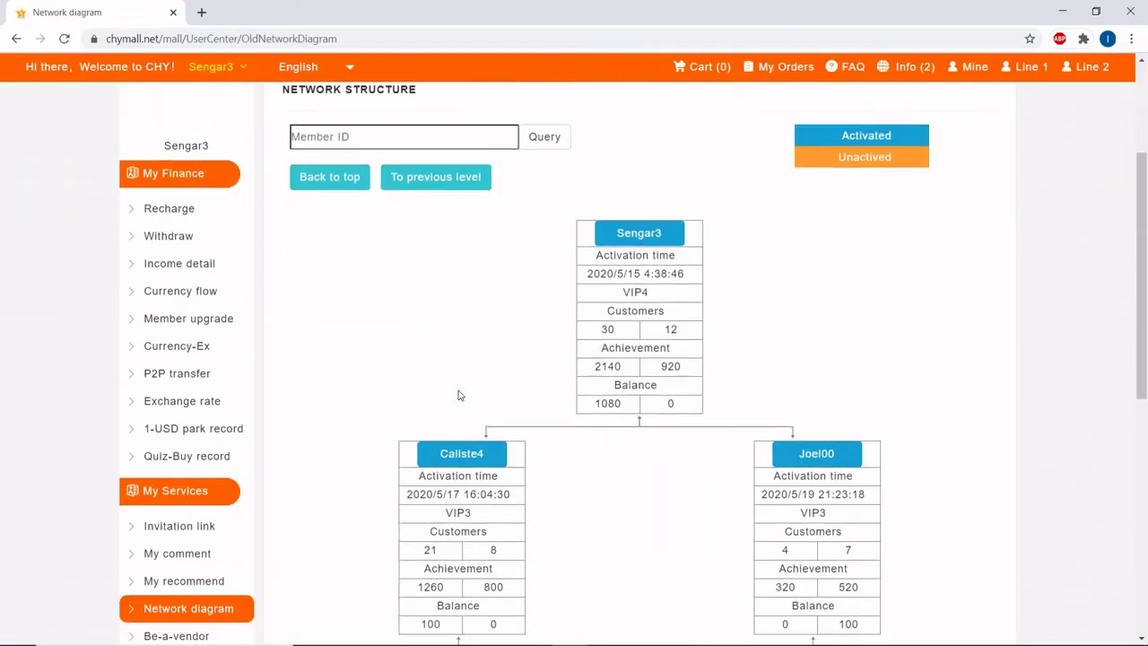
pyautogui.scroll(-2, 458, 395)
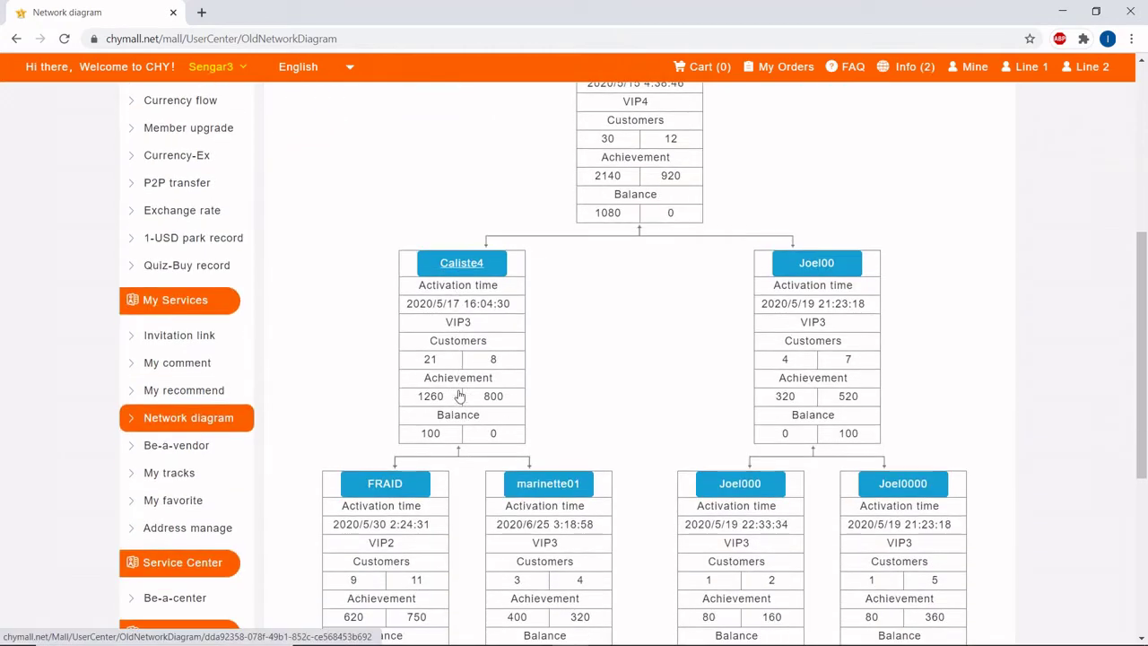
pyautogui.scroll(2, 667, 316)
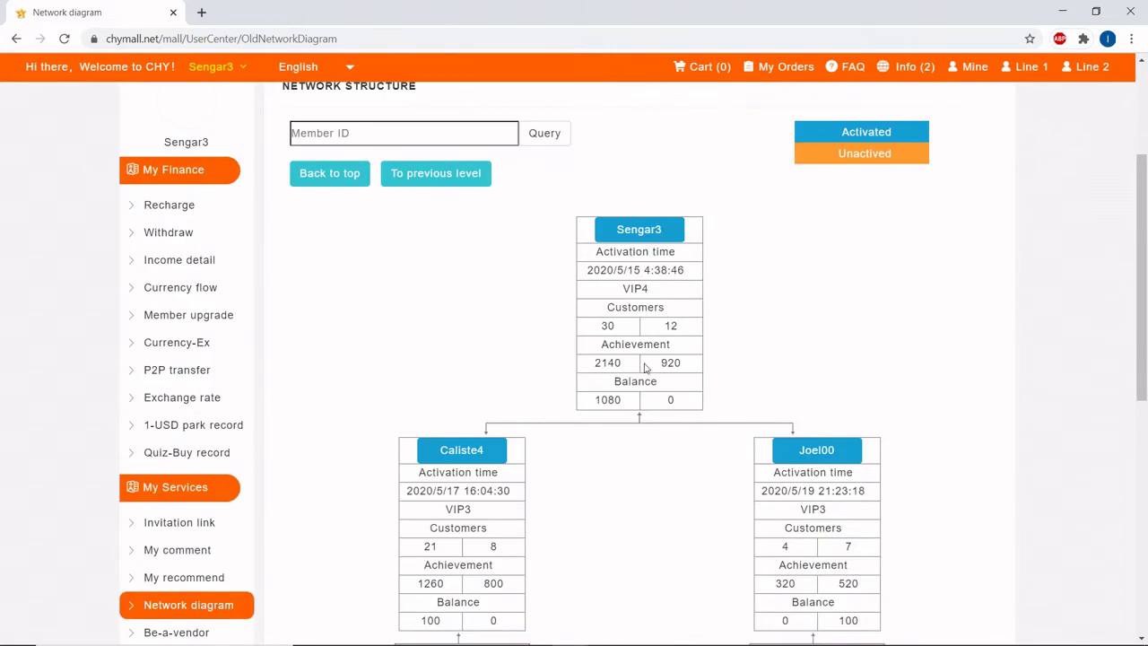
pyautogui.scroll(-2, 643, 368)
pyautogui.scroll(-1, 643, 368)
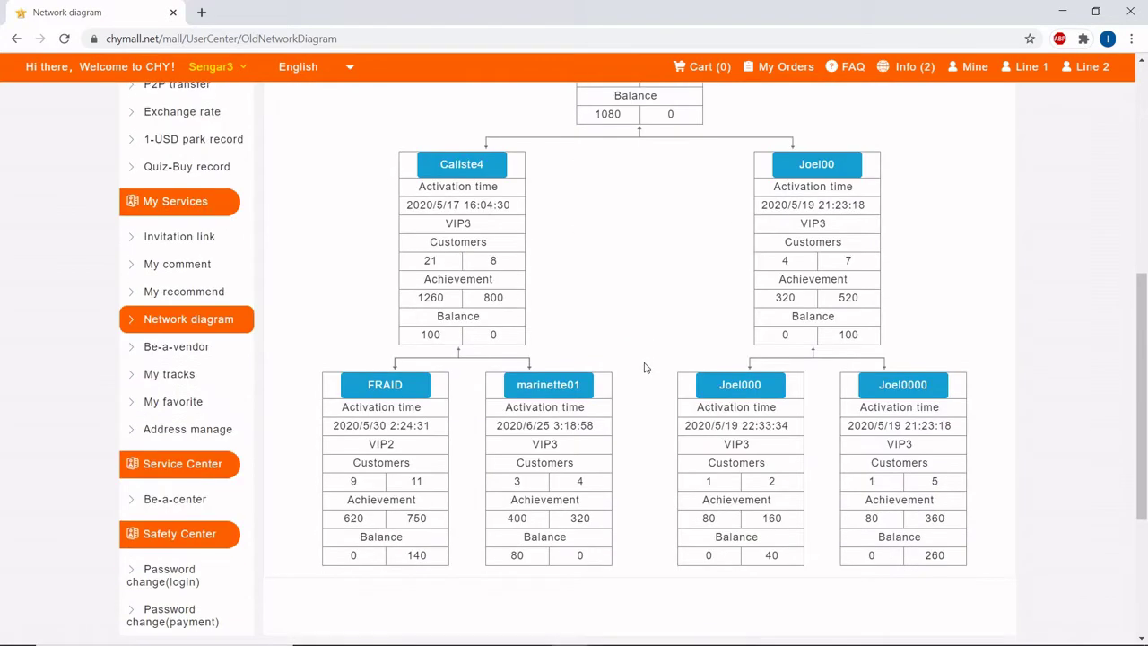
pyautogui.click(386, 387)
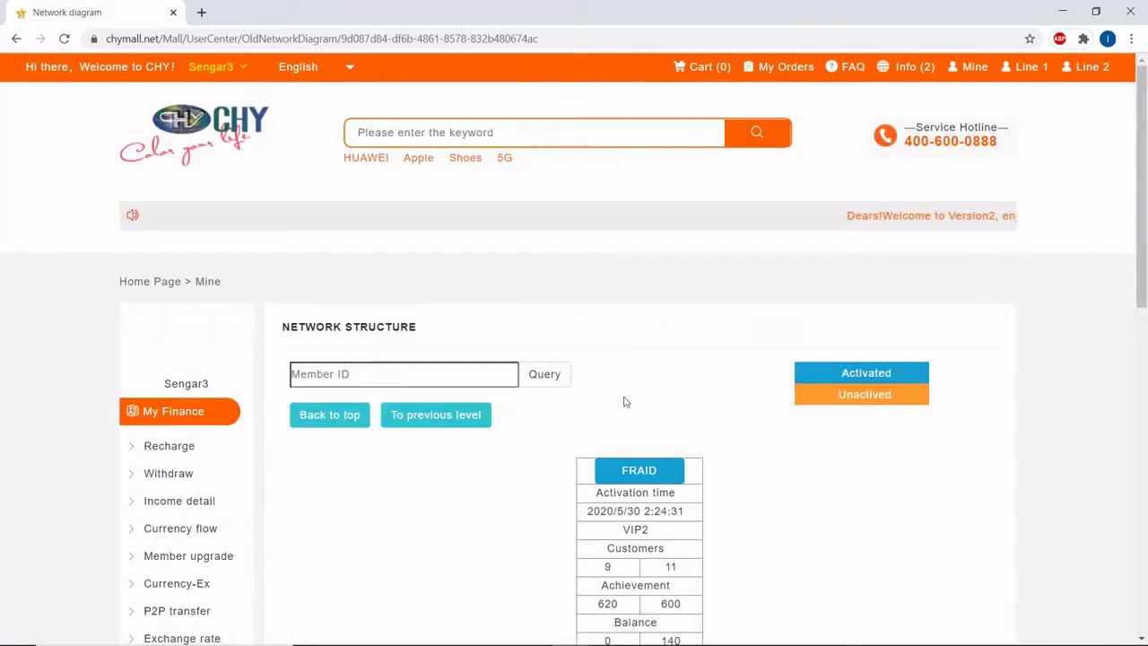
pyautogui.scroll(-4, 625, 402)
pyautogui.scroll(-1, 625, 402)
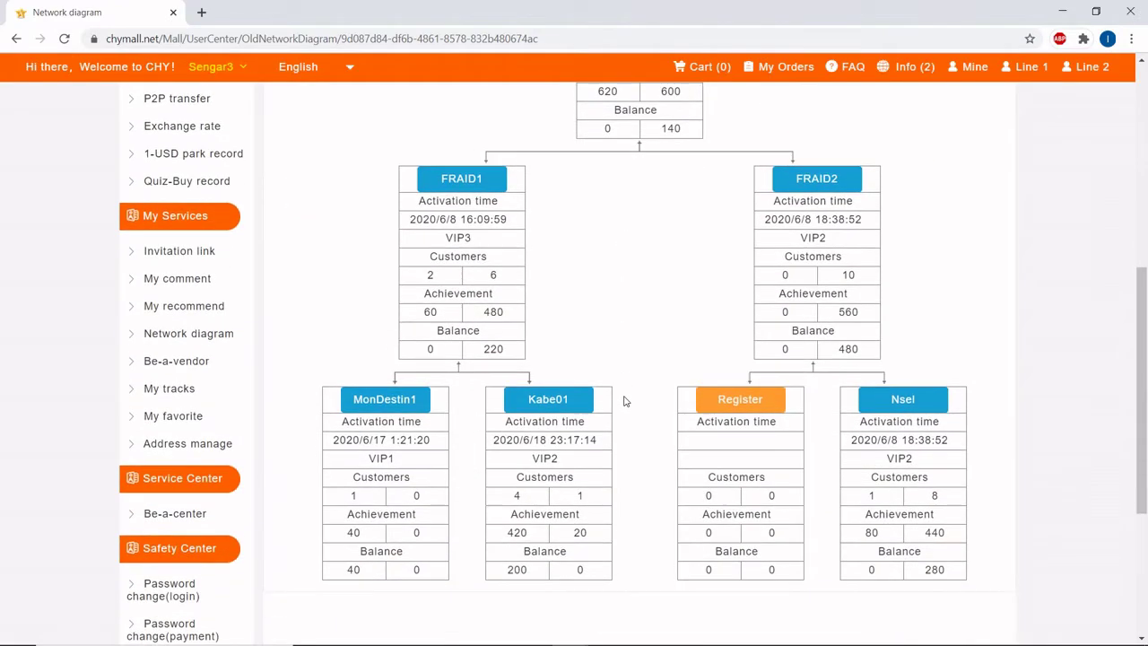
pyautogui.click(388, 406)
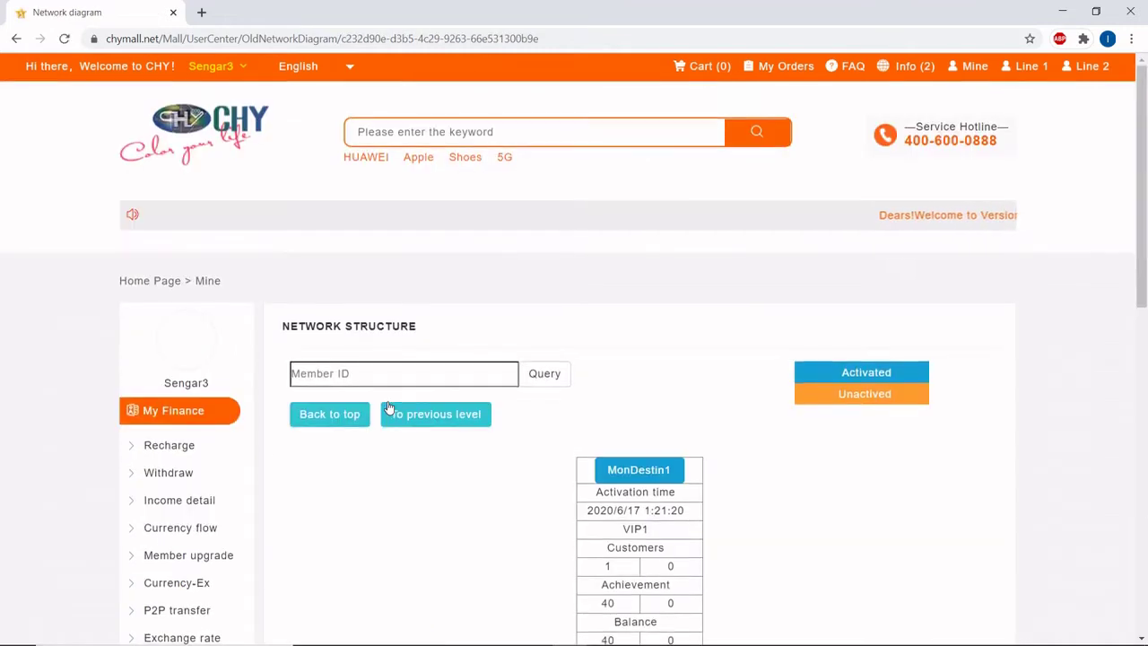
pyautogui.scroll(-5, 389, 408)
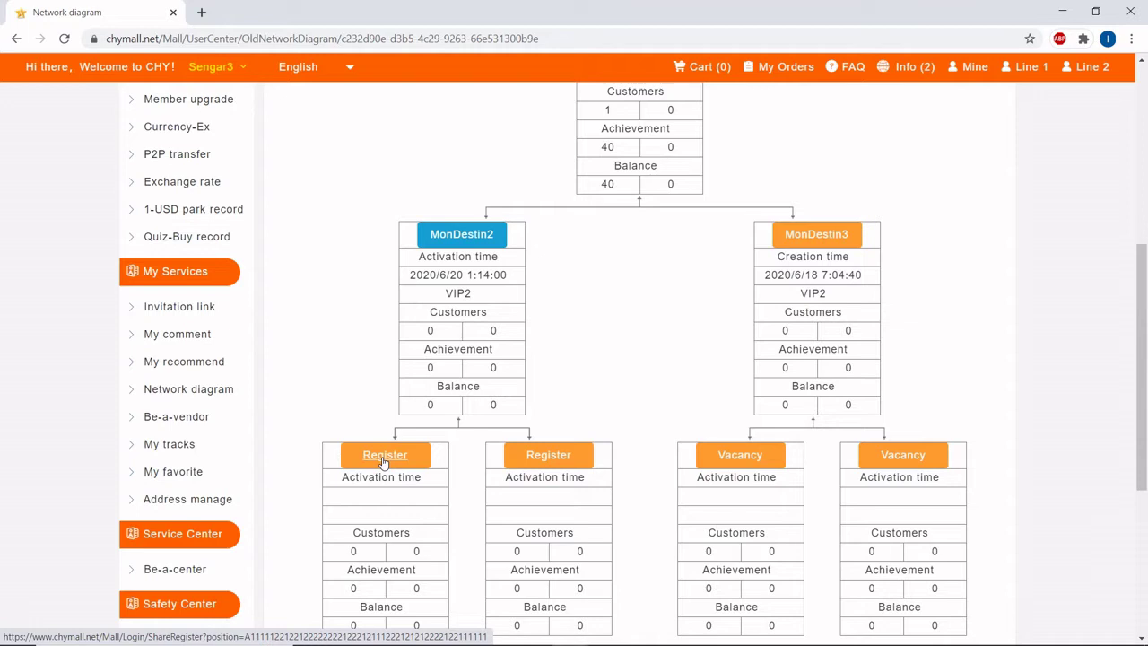
pyautogui.click(383, 455)
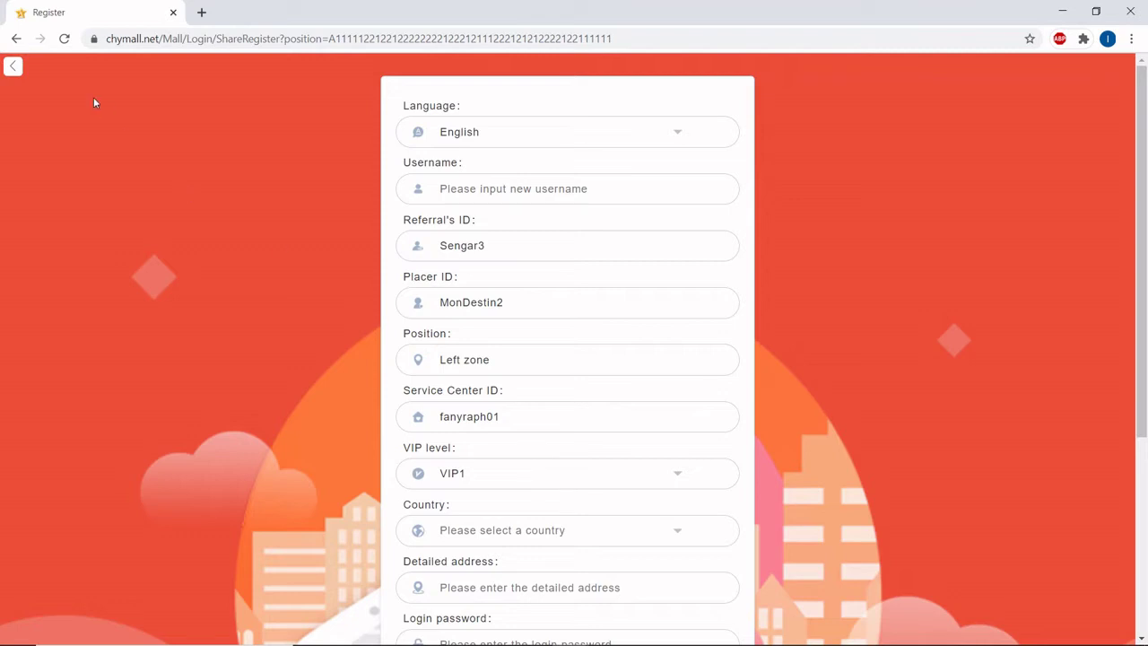
pyautogui.click(17, 39)
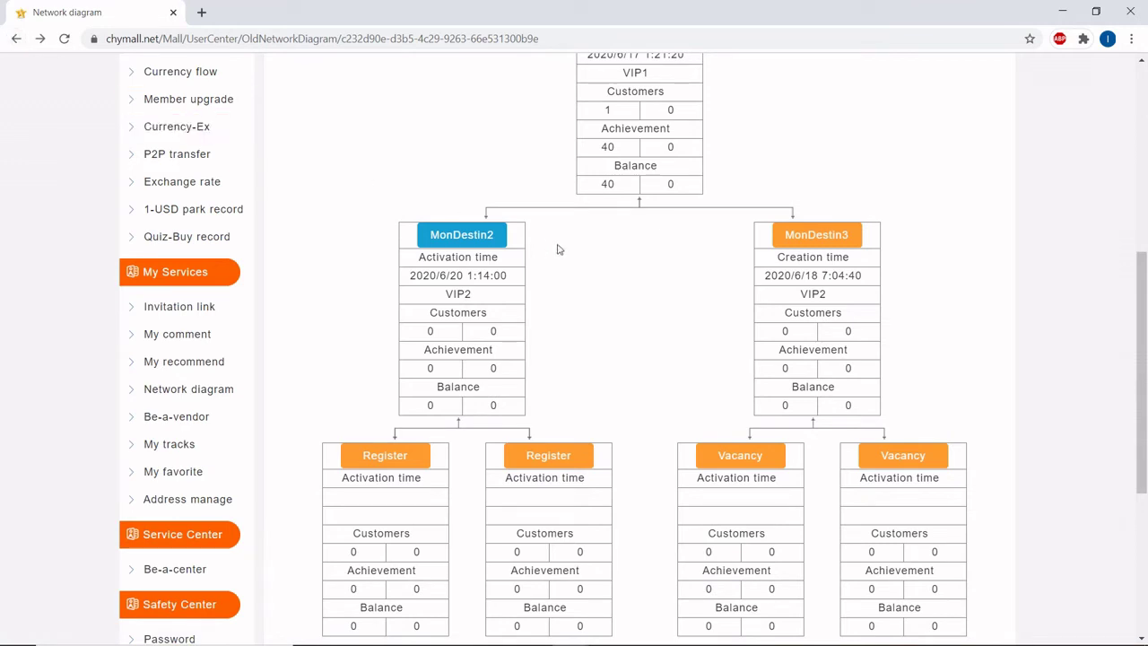
pyautogui.scroll(3, 556, 249)
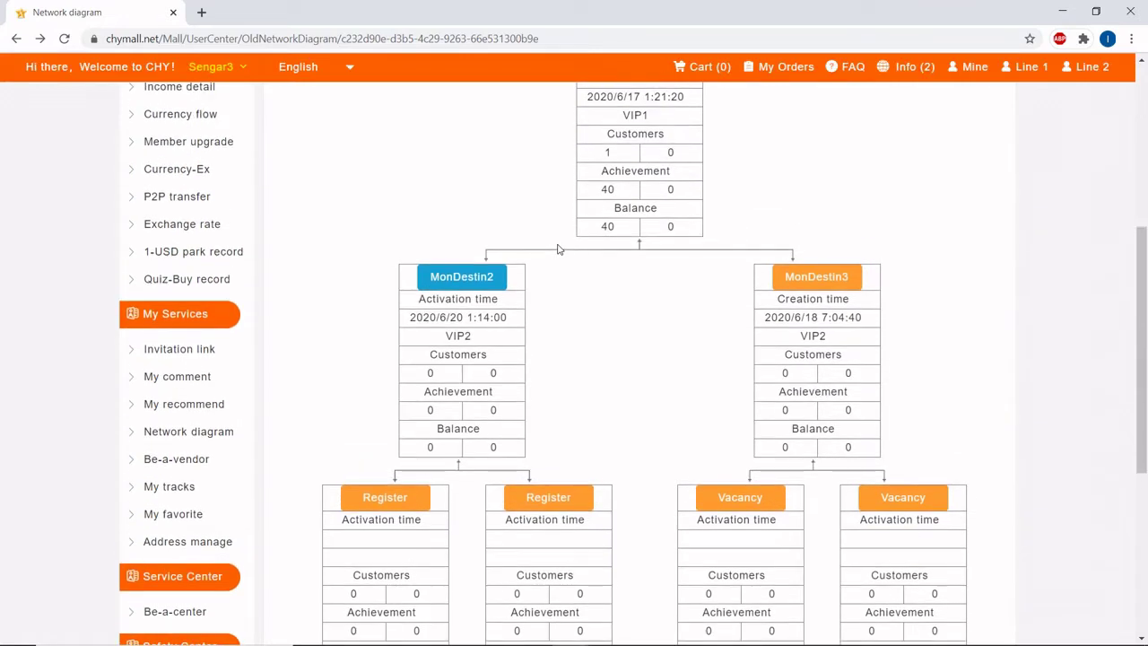
pyautogui.scroll(-2, 556, 250)
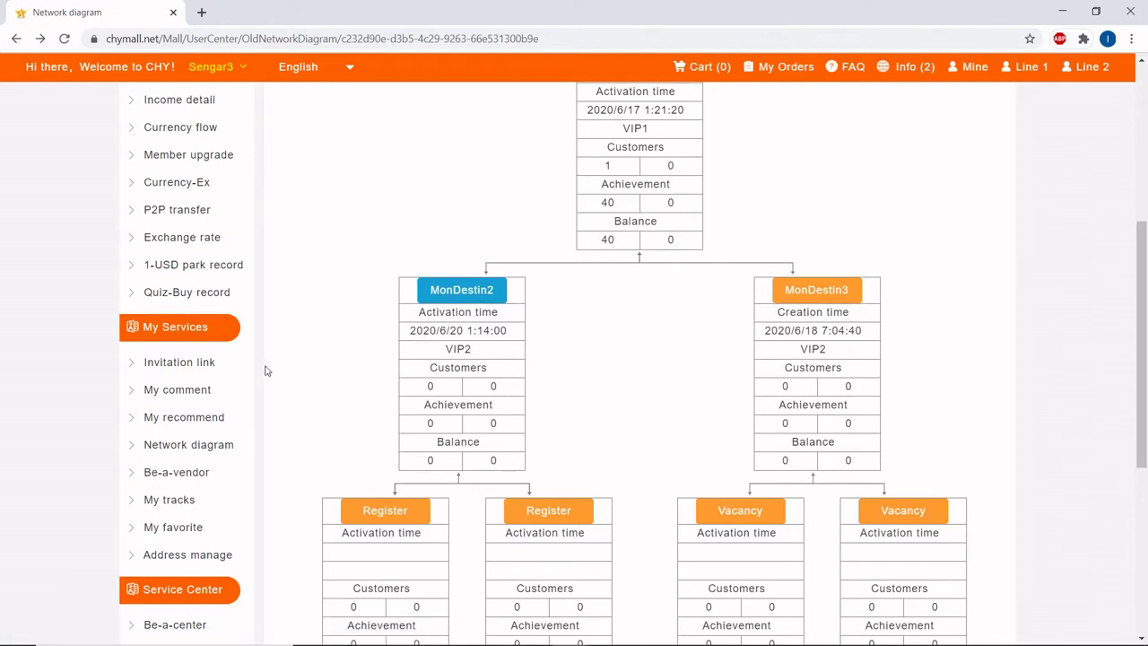
# - Create a Left-position invitation link under the chosen placer ID and copy it
pyautogui.click(191, 366)
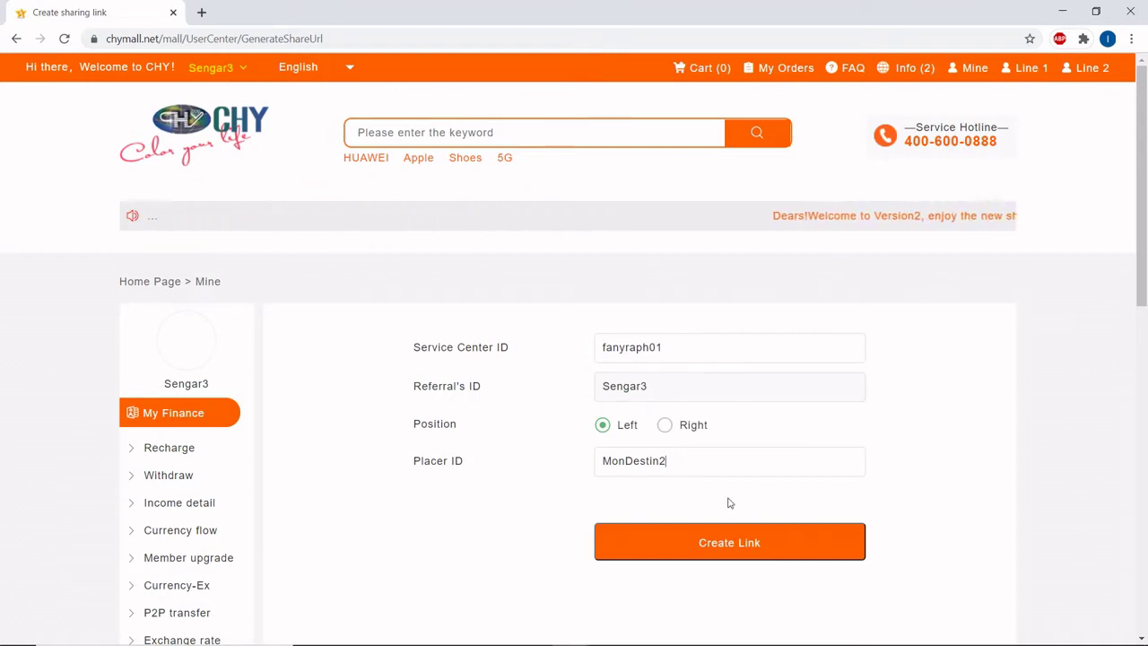
pyautogui.click(736, 543)
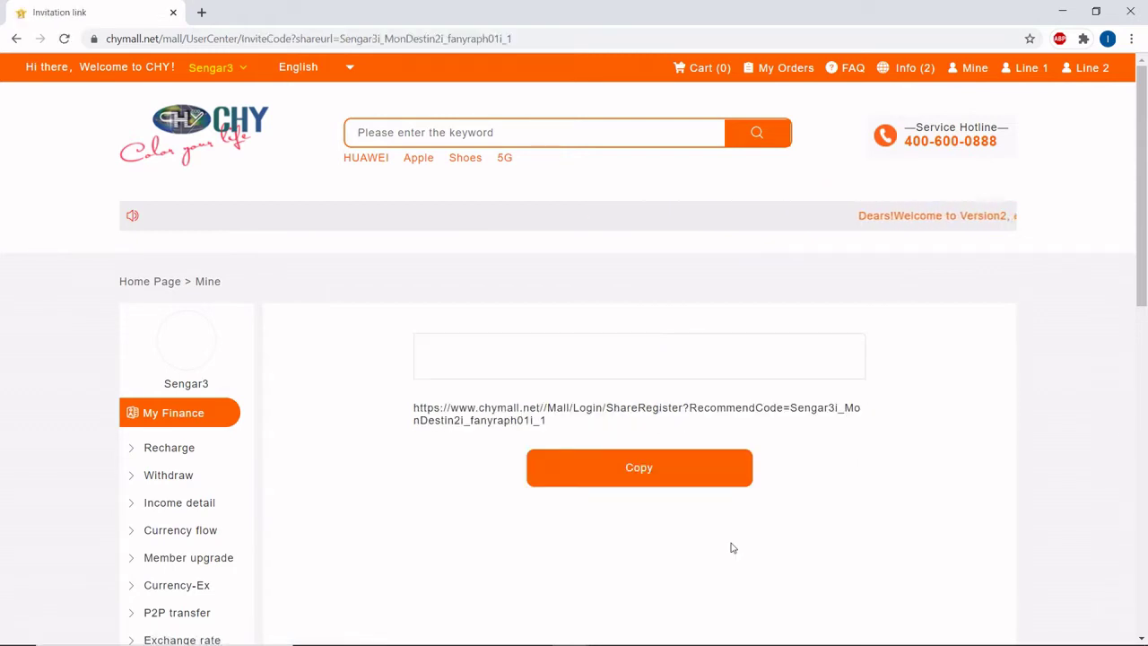
pyautogui.click(643, 481)
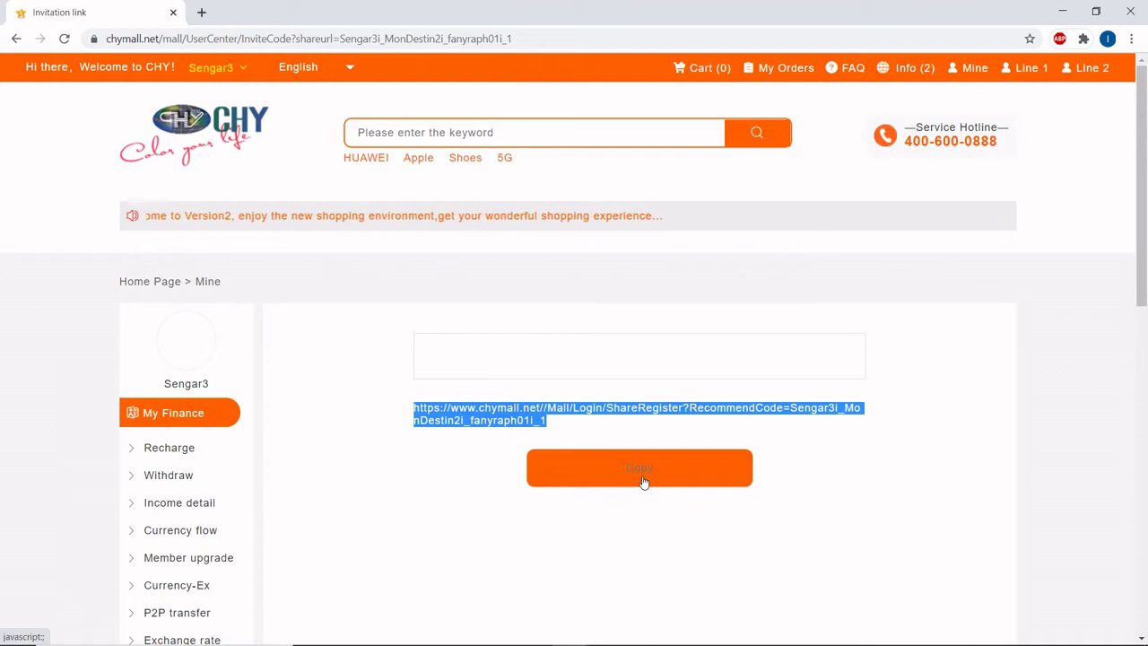
# - Paste the copied invitation link into a new Chrome tab's address bar and load it
pyautogui.hotkey('ctrl', 't')
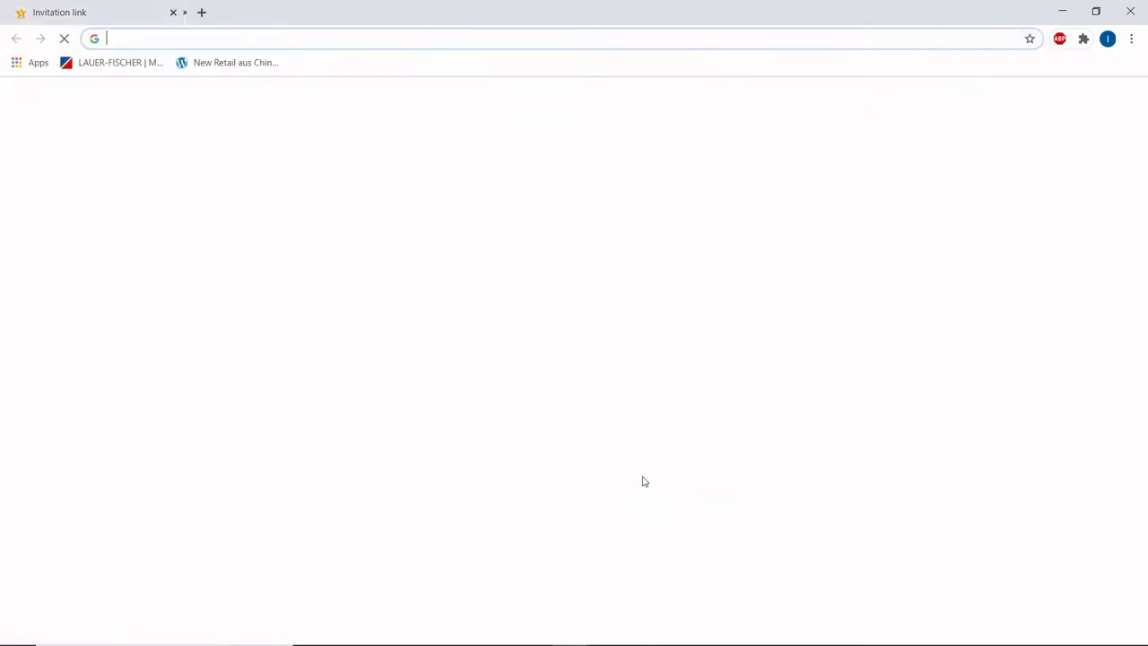
pyautogui.click(316, 41)
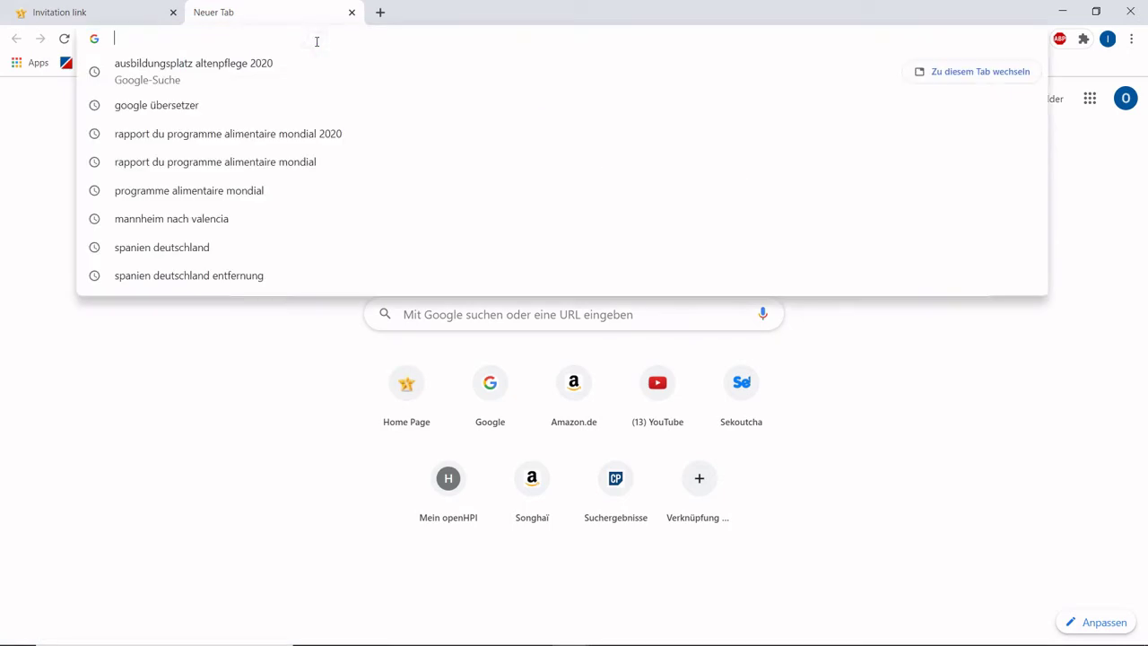
pyautogui.hotkey('ctrl', 'v')
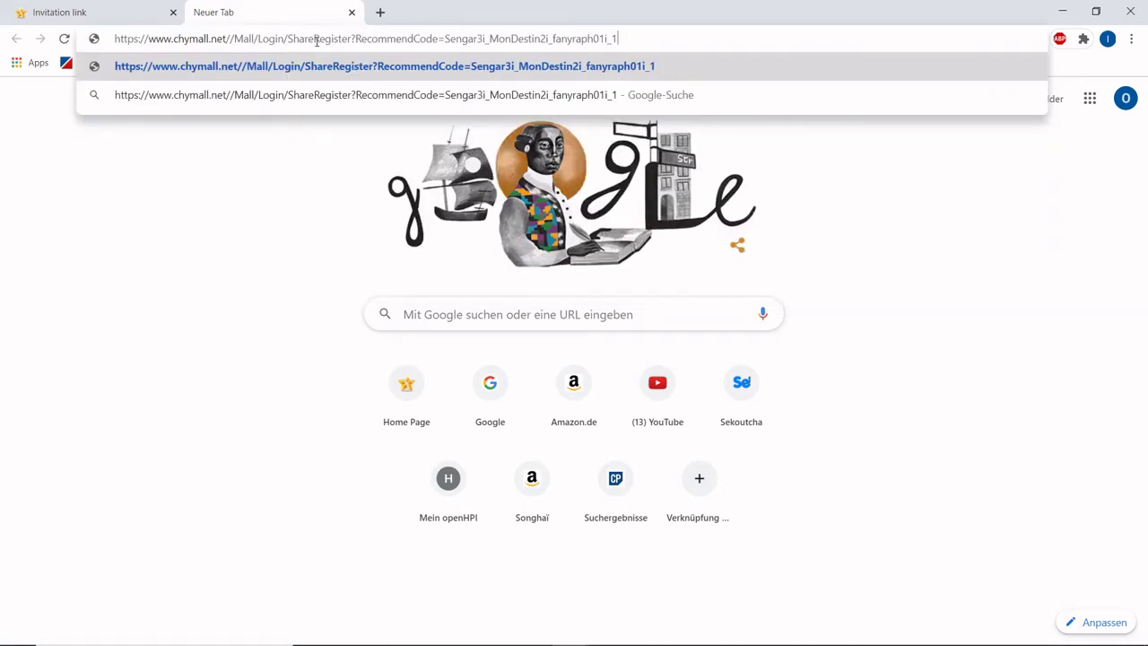
pyautogui.press('Return')
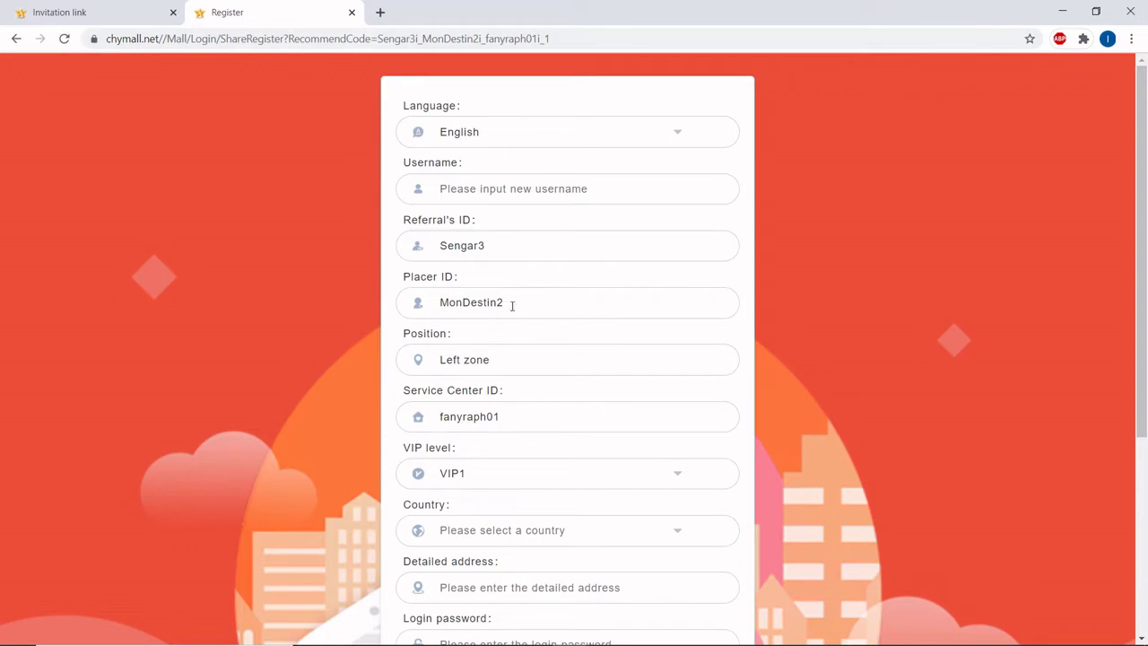
# - Enter the new member's username and set the VIP level to VIP3
pyautogui.click(499, 189)
pyautogui.press('capslock')
pyautogui.write('S')
pyautogui.press('capslock')
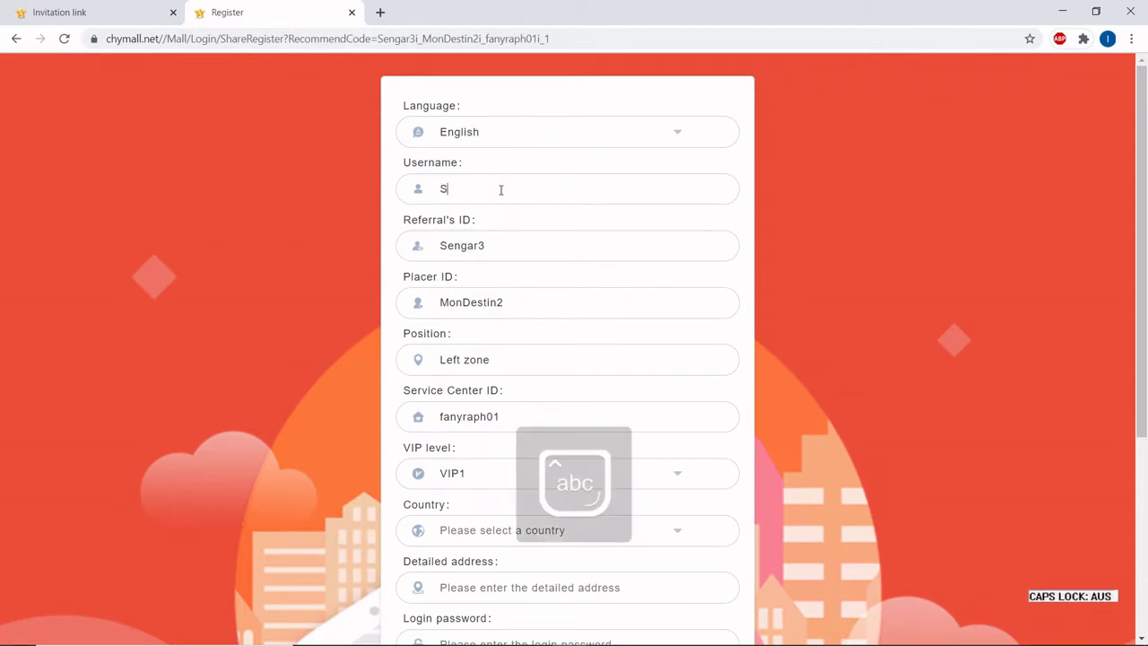
pyautogui.write('engar')
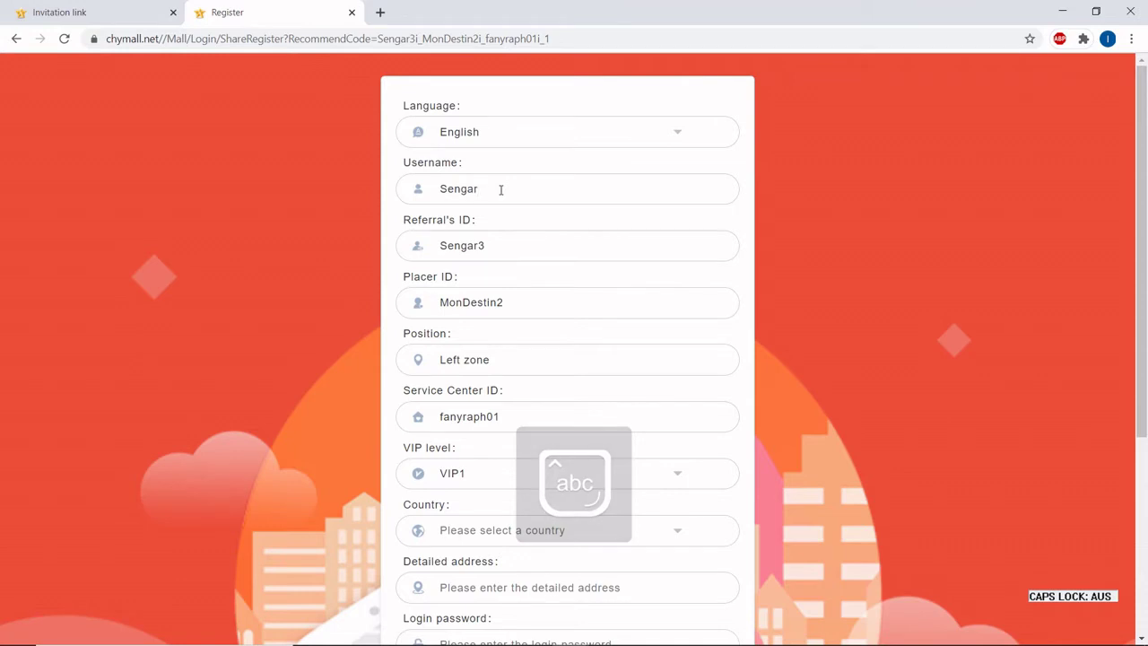
pyautogui.write('11')
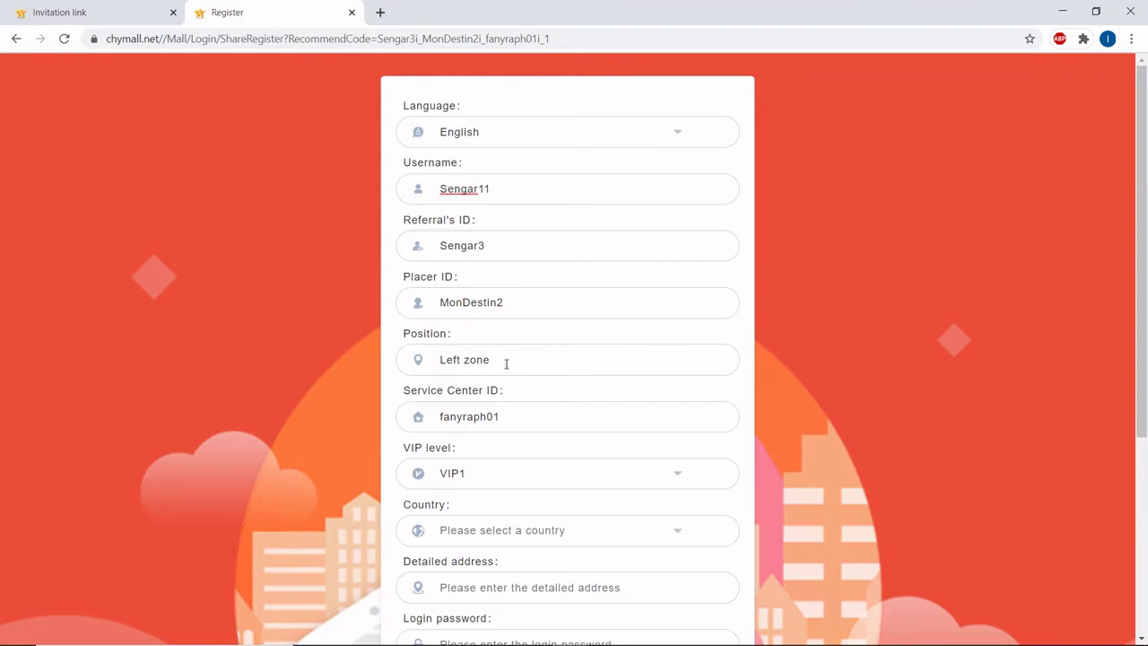
pyautogui.scroll(-1, 510, 408)
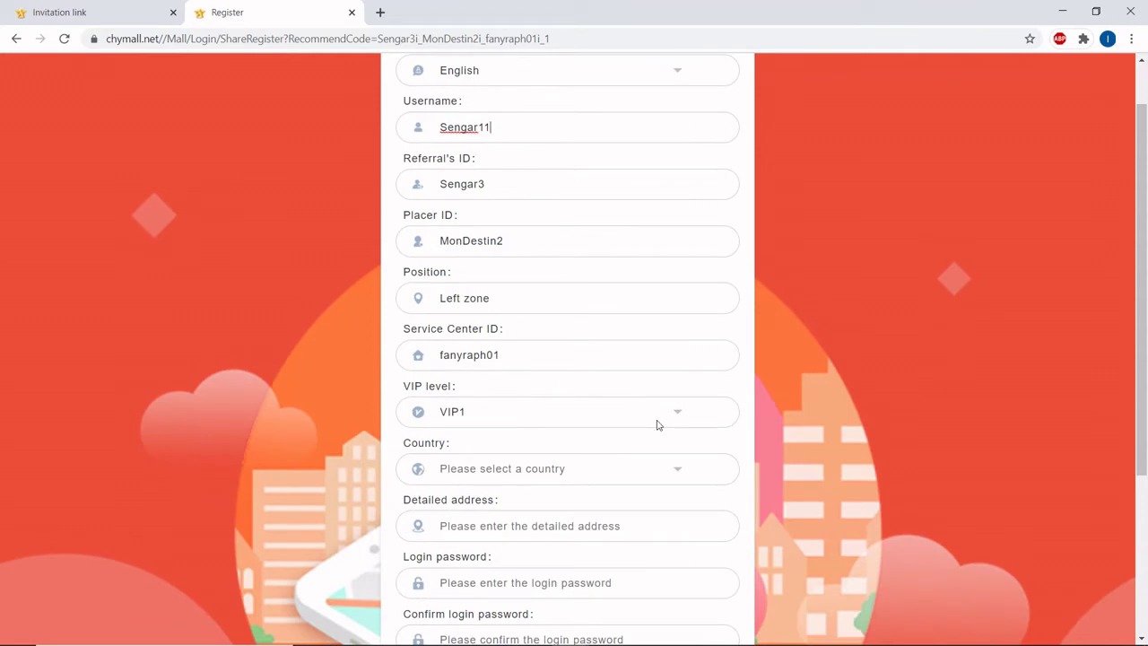
pyautogui.click(677, 415)
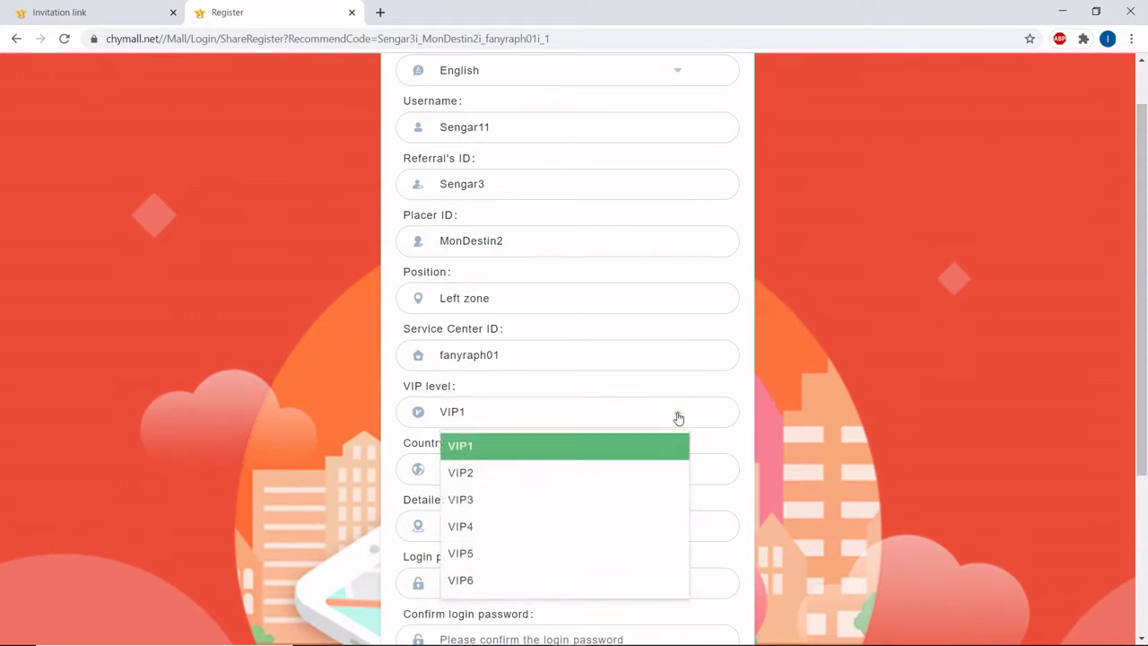
pyautogui.click(557, 503)
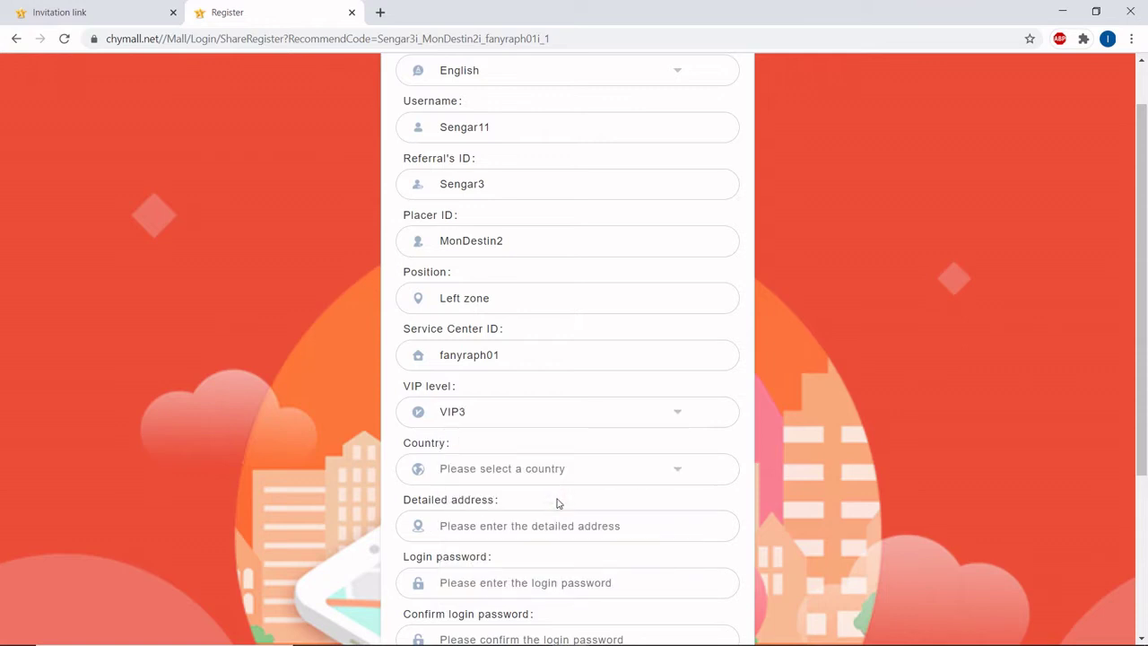
# - Choose Cameroon from the Country list
pyautogui.click(623, 475)
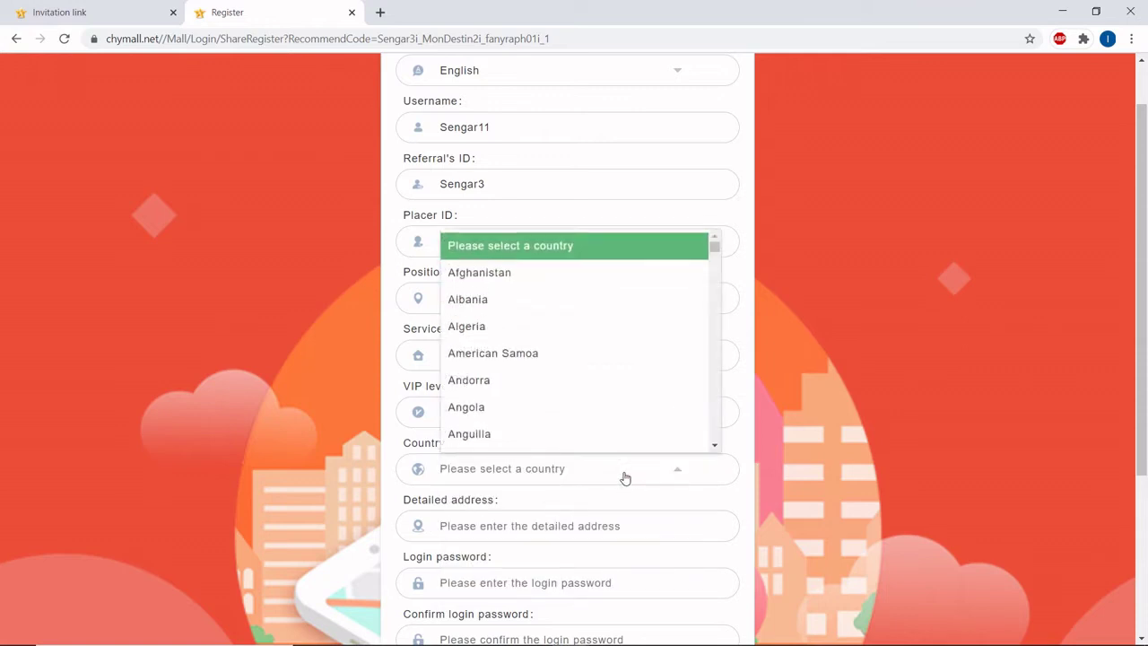
pyautogui.scroll(-1, 622, 406)
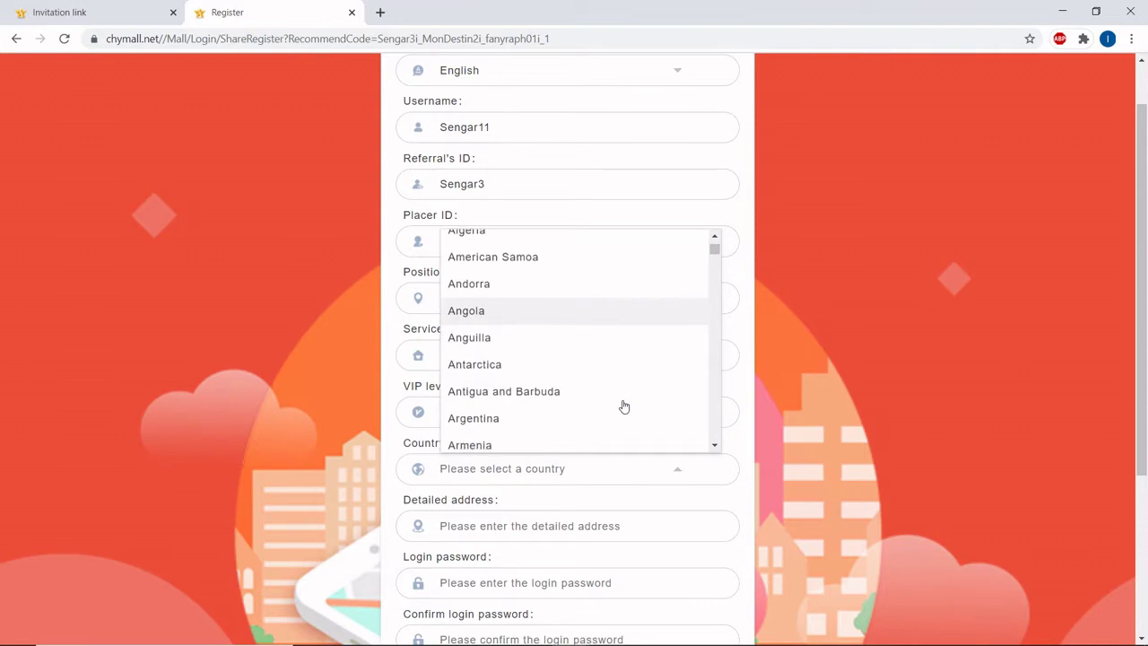
pyautogui.scroll(-6, 623, 405)
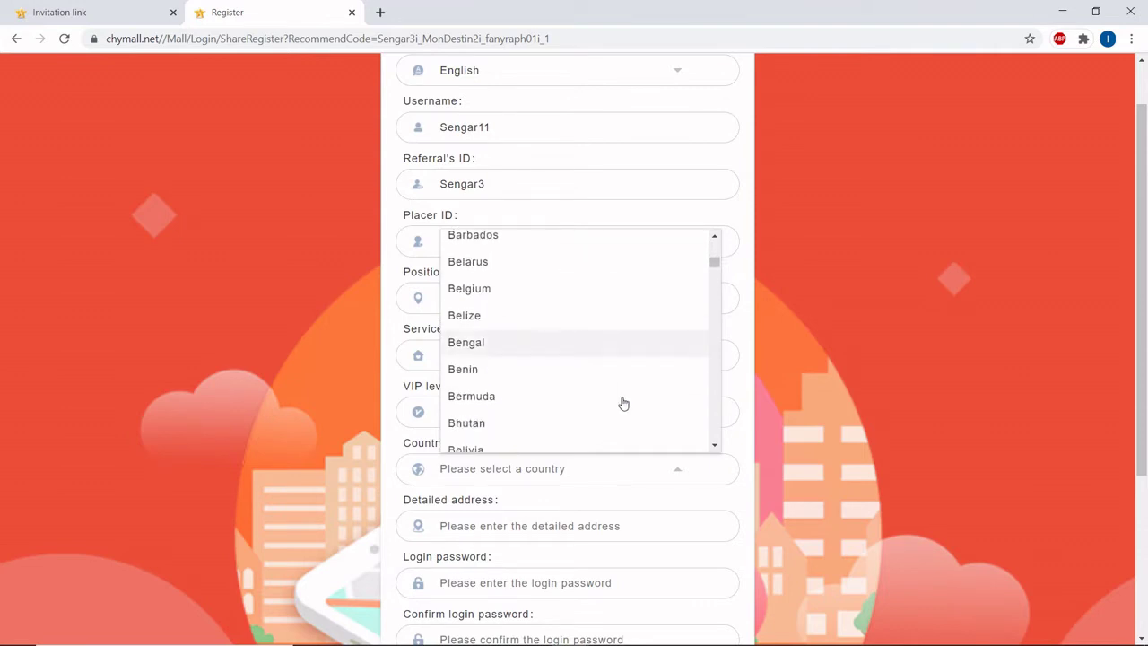
pyautogui.scroll(-5, 623, 403)
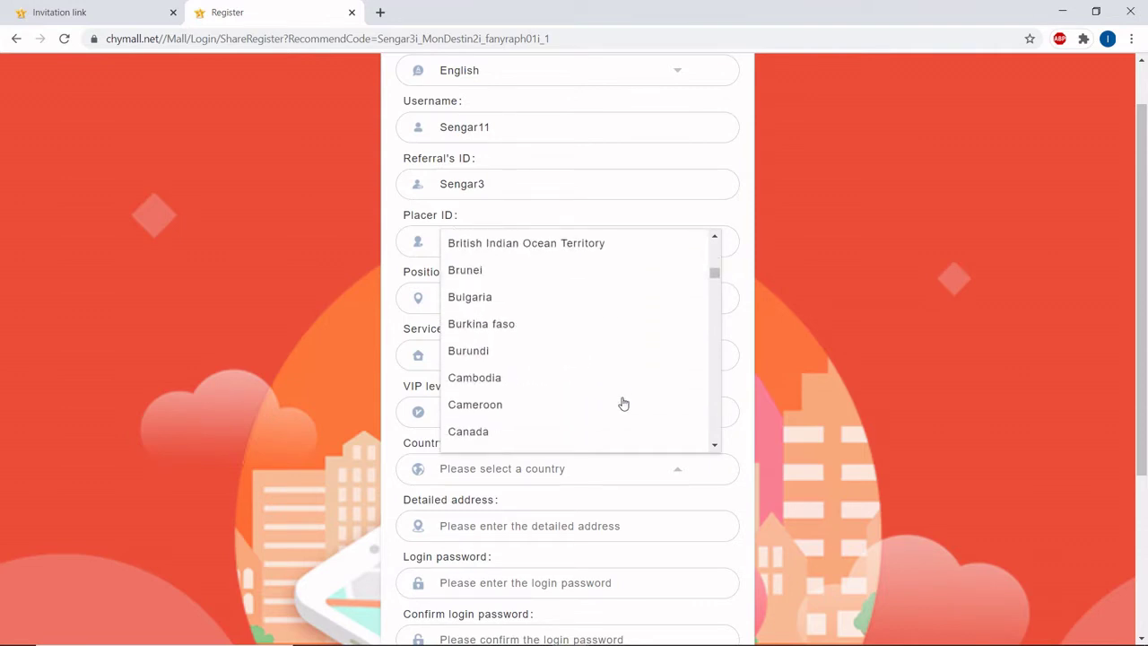
pyautogui.scroll(-3, 623, 403)
pyautogui.click(516, 299)
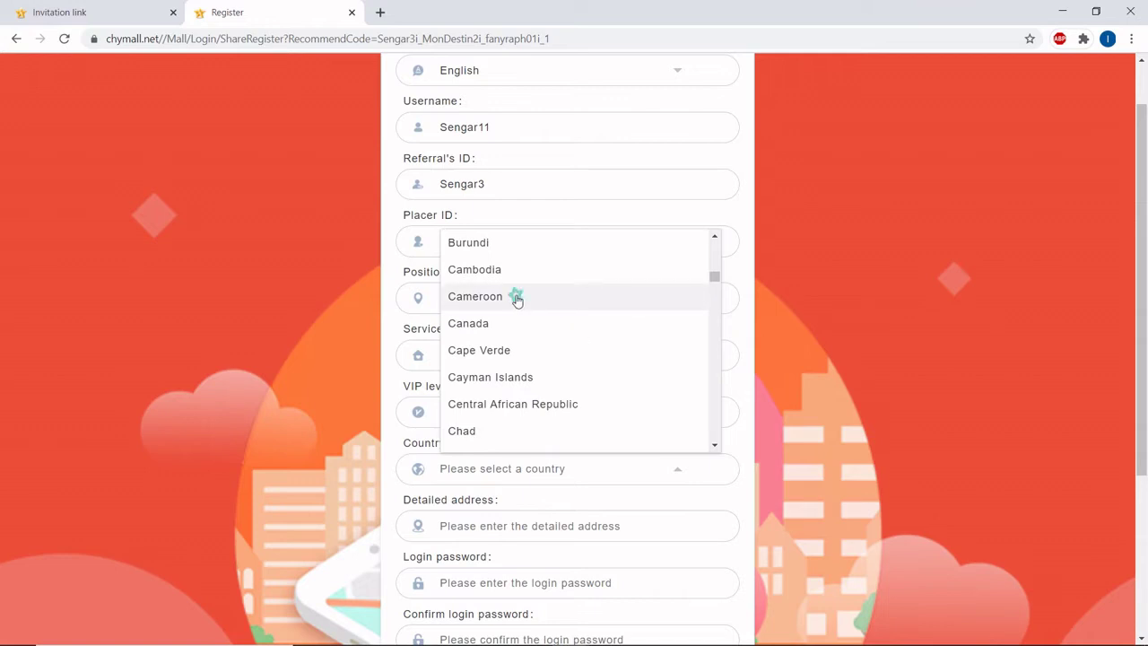
pyautogui.scroll(-1, 590, 388)
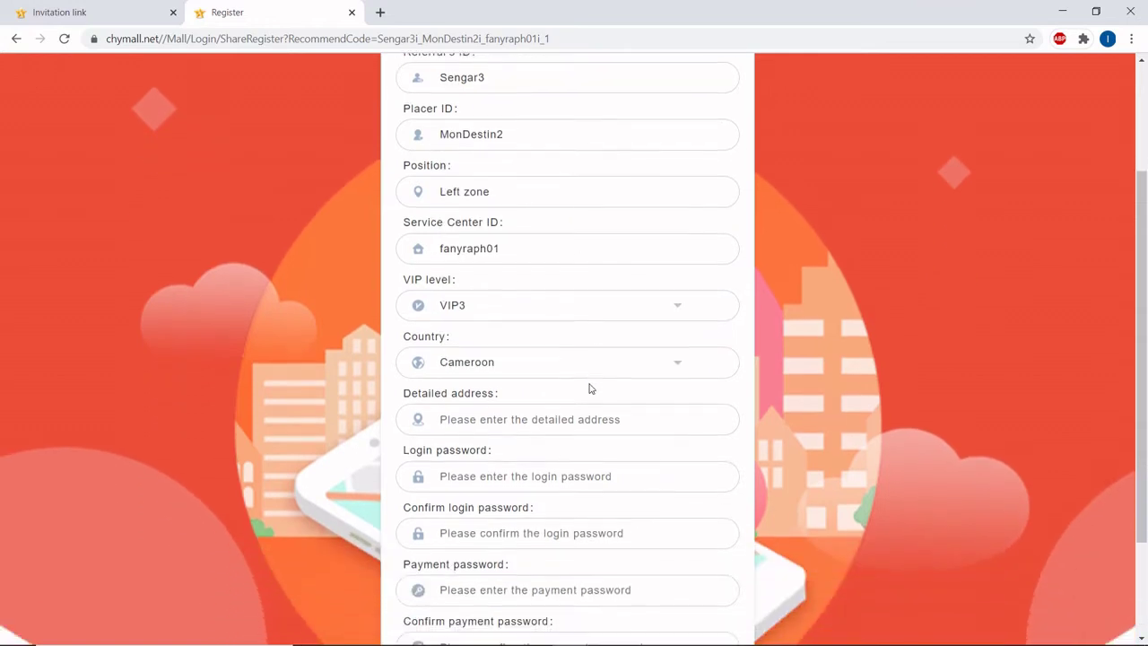
# - Fill in the Detailed address field with the member's city and country
pyautogui.click(529, 418)
pyautogui.press('capslock')
pyautogui.write('D')
pyautogui.press('capslock')
pyautogui.write('oual')
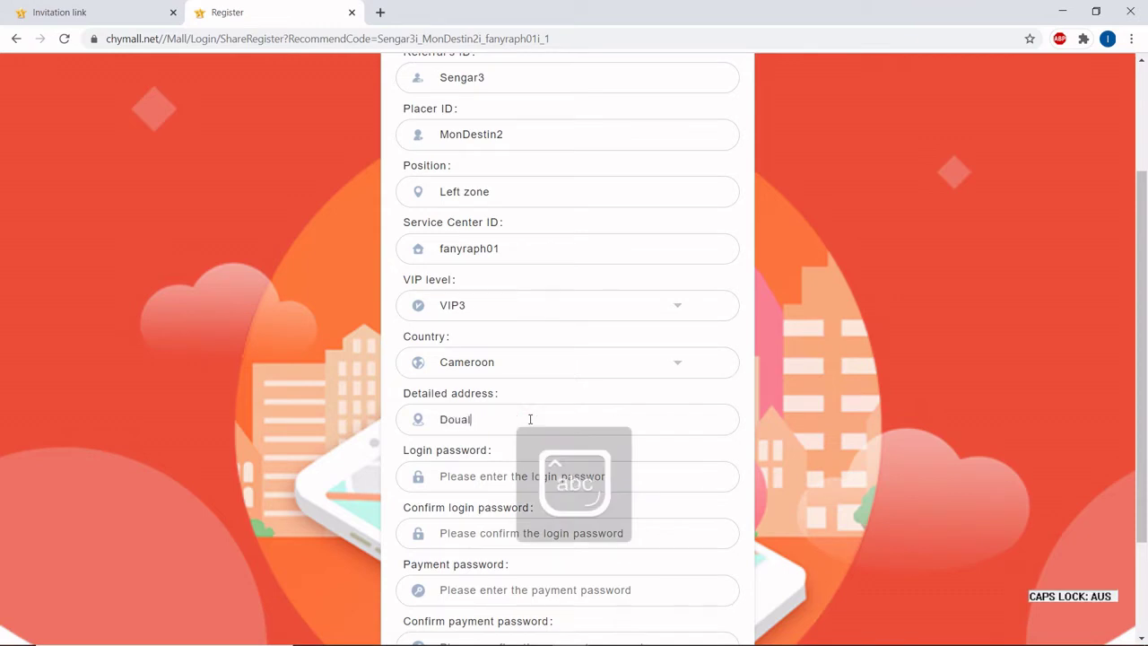
pyautogui.write('a-')
pyautogui.press('capslock')
pyautogui.write('C')
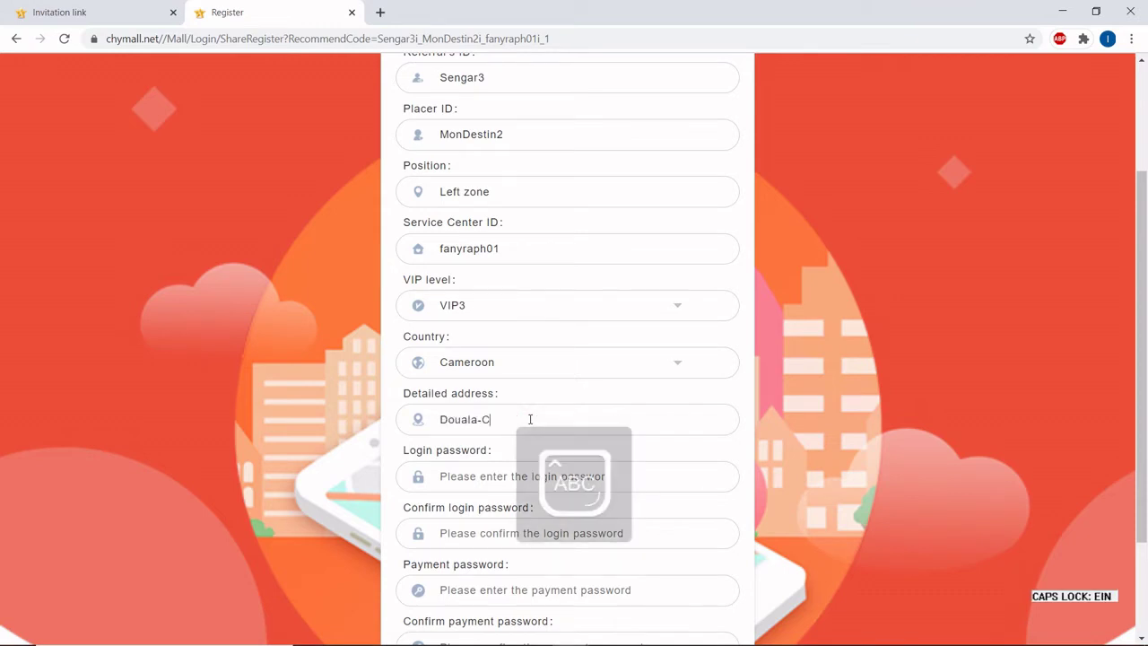
pyautogui.press('capslock')
pyautogui.write('ameroon')
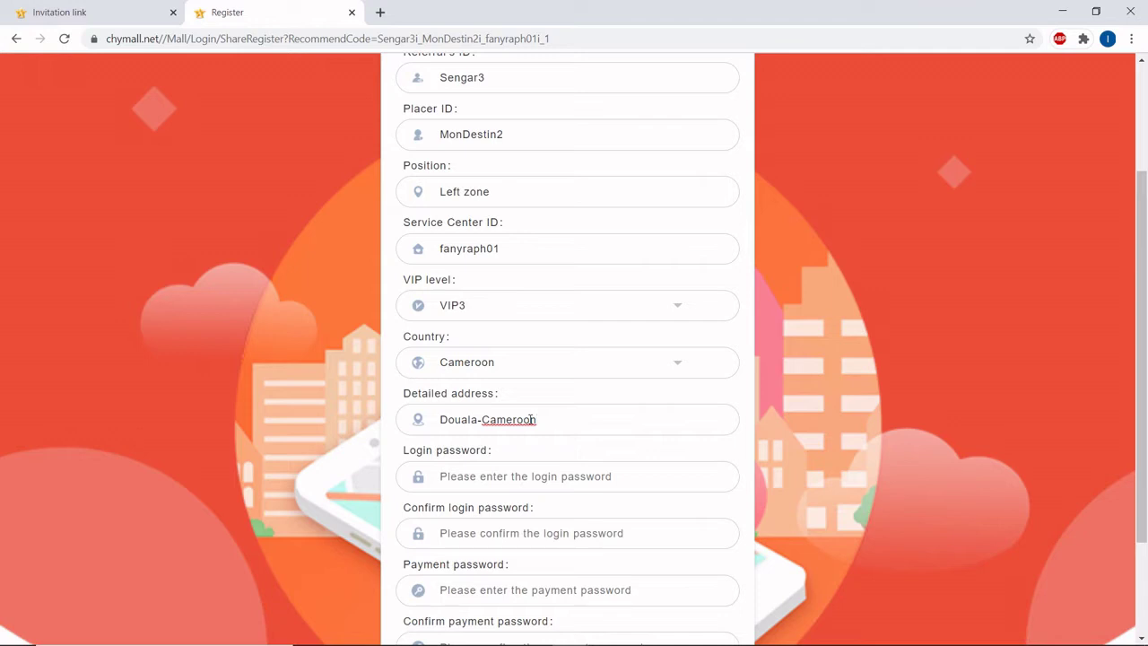
# - Enter the login password and its confirmation
pyautogui.scroll(-1, 531, 418)
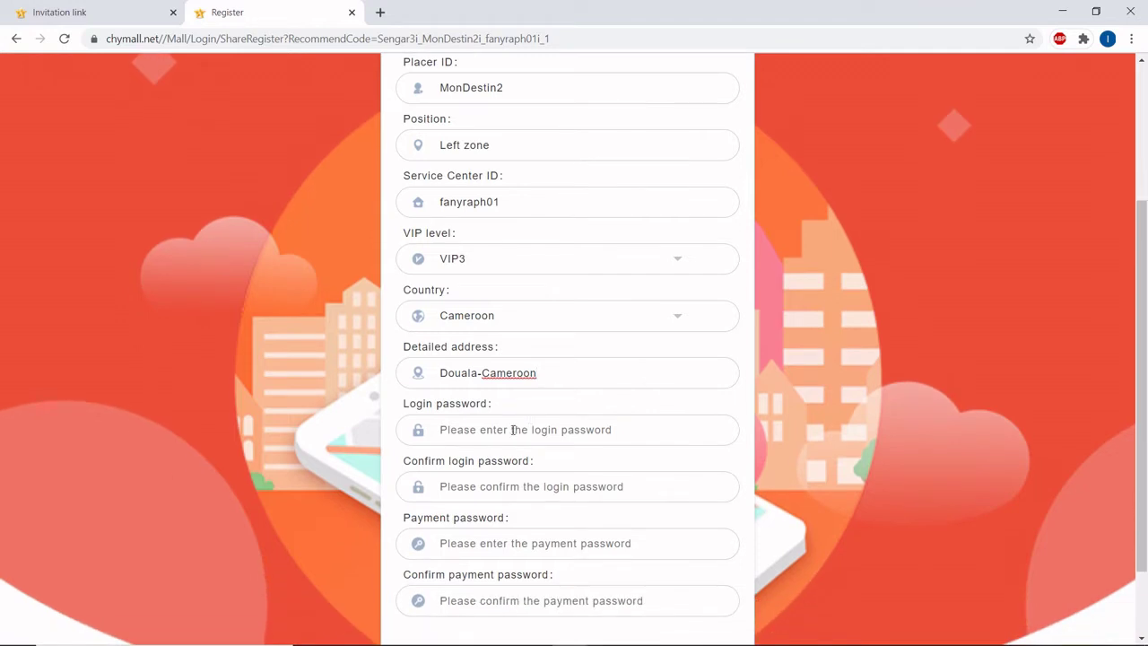
pyautogui.click(504, 430)
pyautogui.press('capslock')
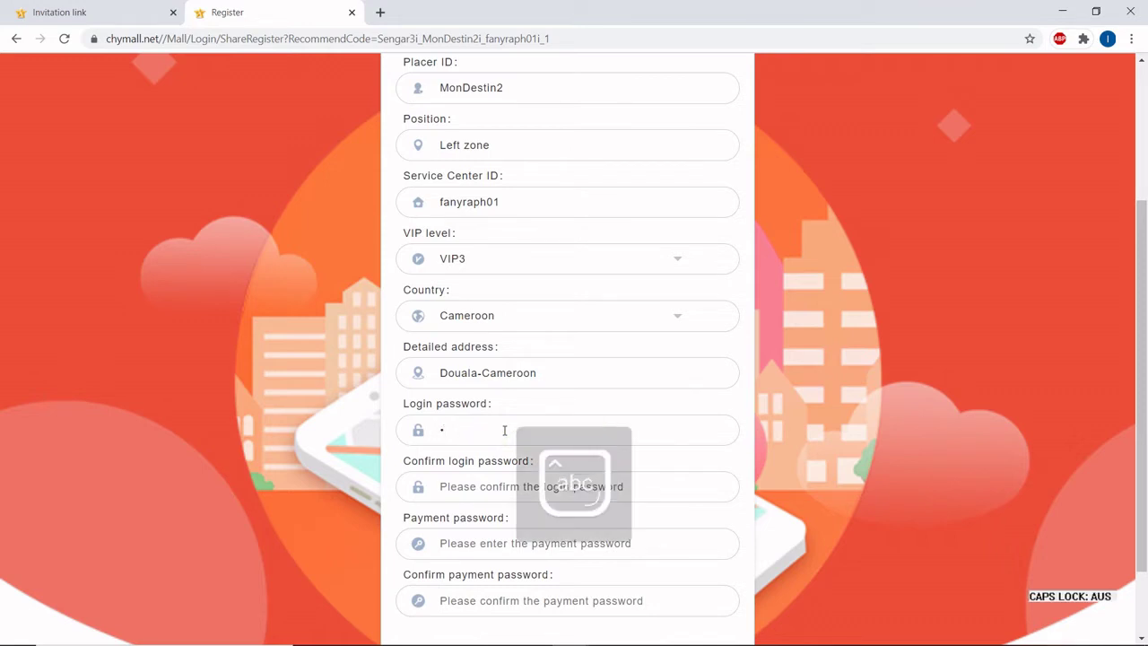
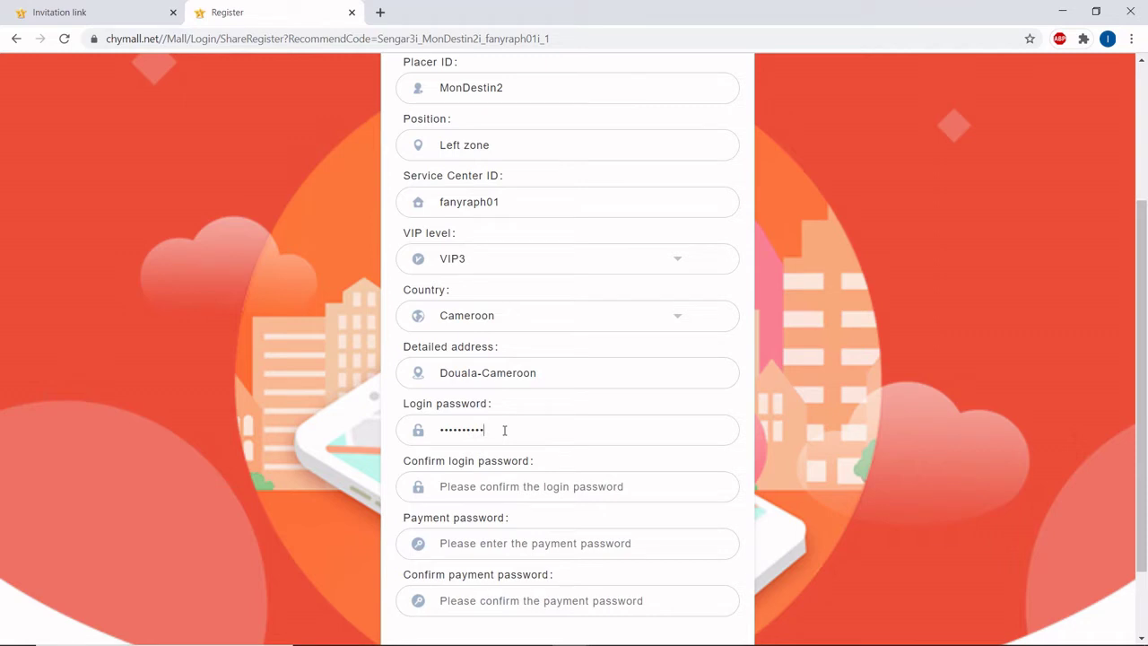
pyautogui.press('capslock')
pyautogui.press('capslock')
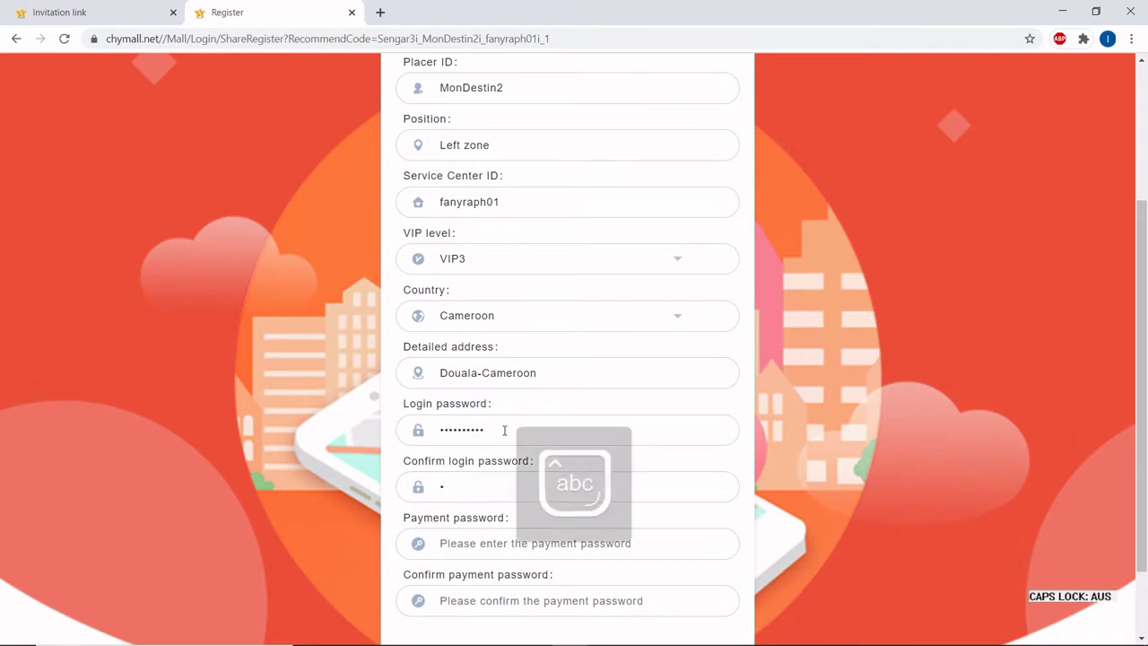
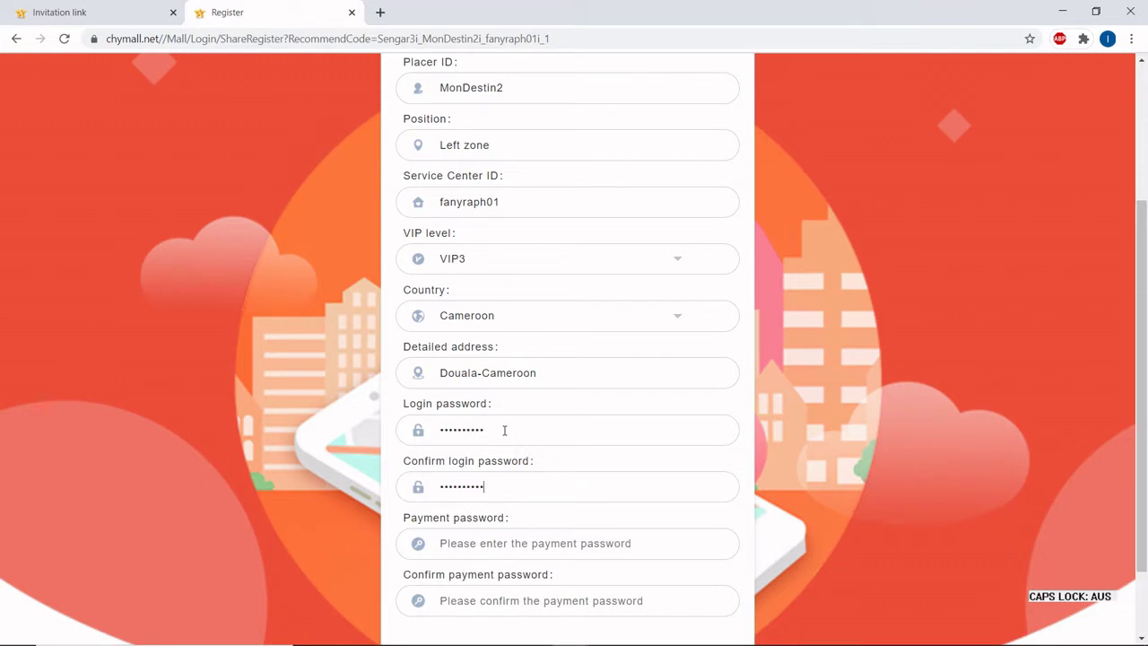
# - Enter the payment password and type its confirmation
pyautogui.click(480, 541)
pyautogui.press('capslock')
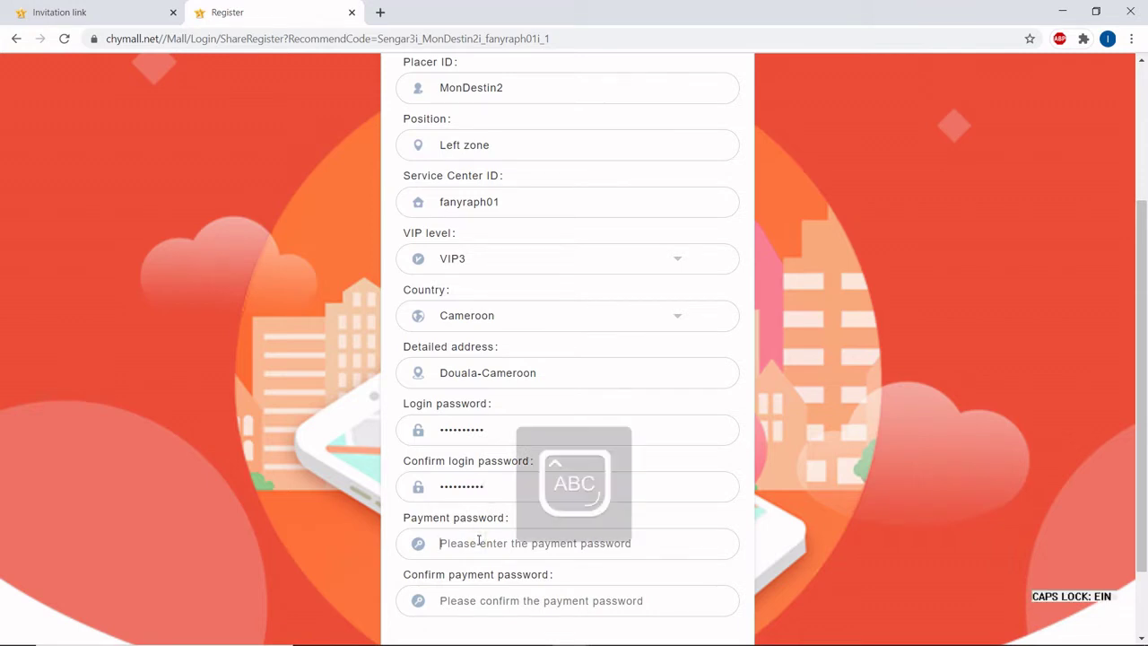
pyautogui.write('A')
pyautogui.press('capslock')
pyautogui.write('•••••••')
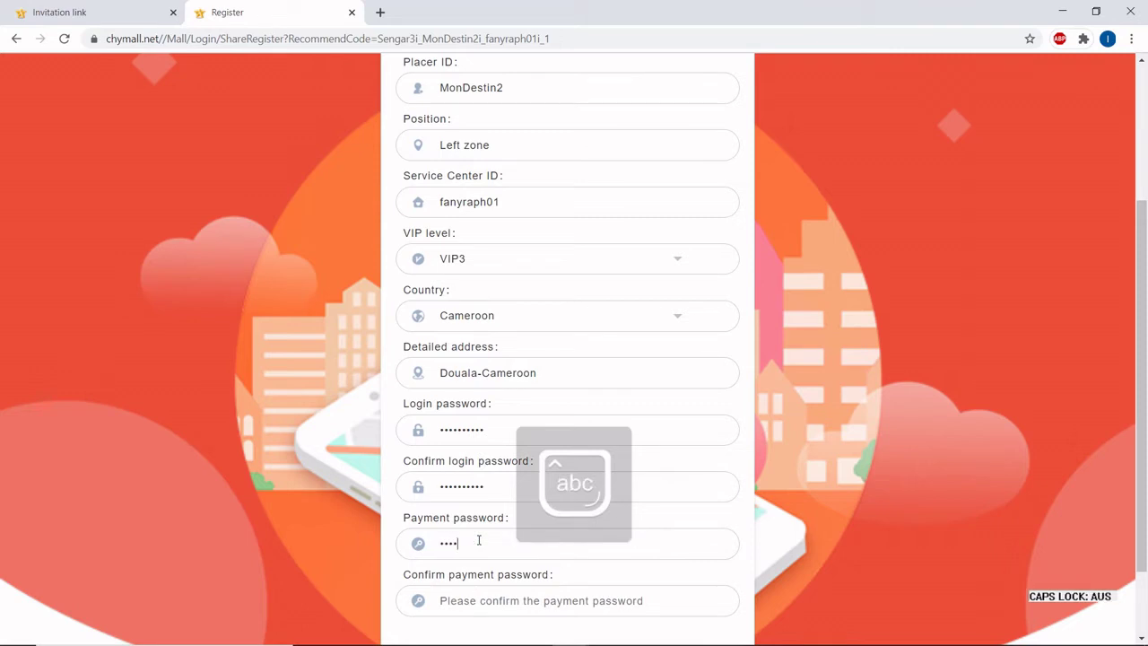
pyautogui.write('•••')
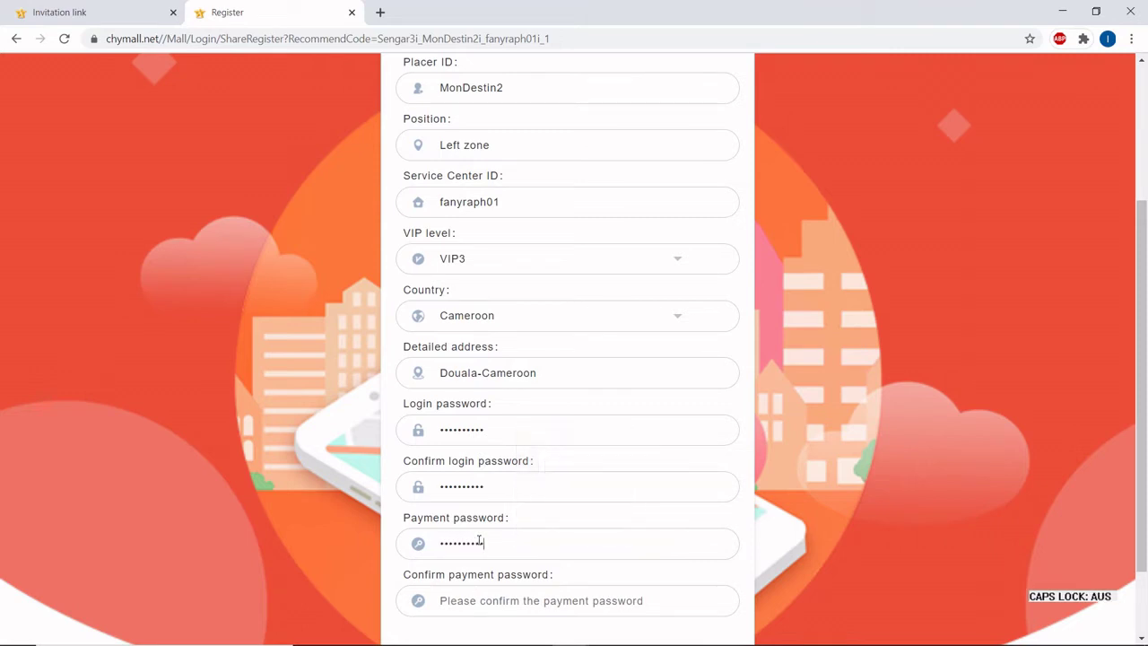
pyautogui.press('Tab')
pyautogui.press('capslock')
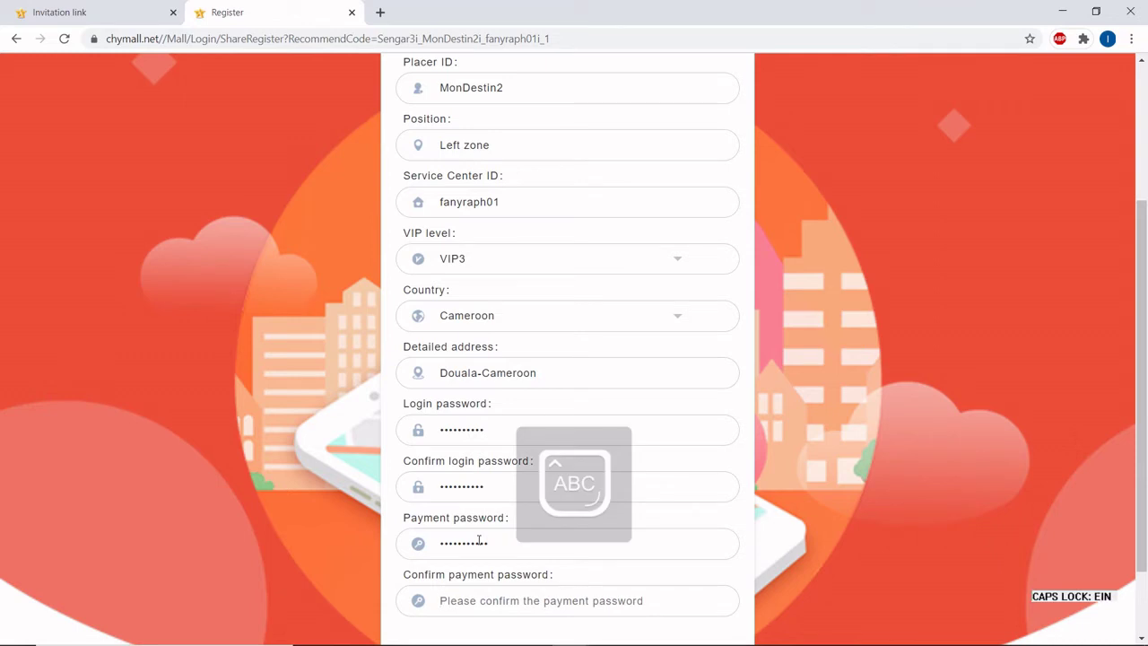
pyautogui.write('•')
pyautogui.press('capslock')
pyautogui.write('•••••••')
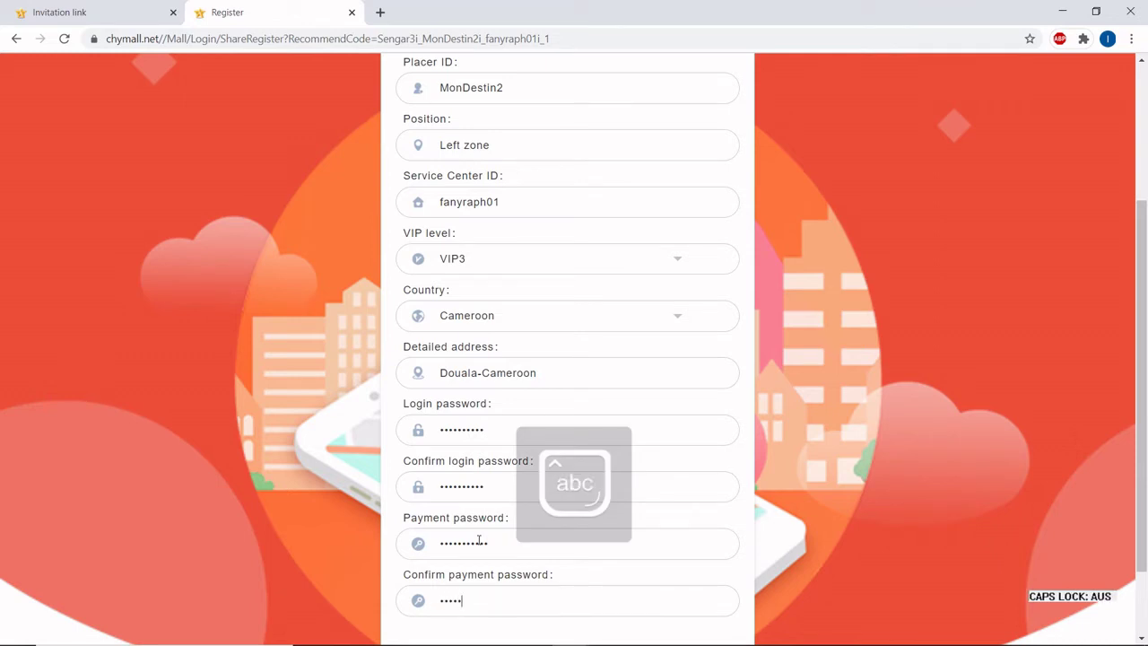
pyautogui.write('•••')
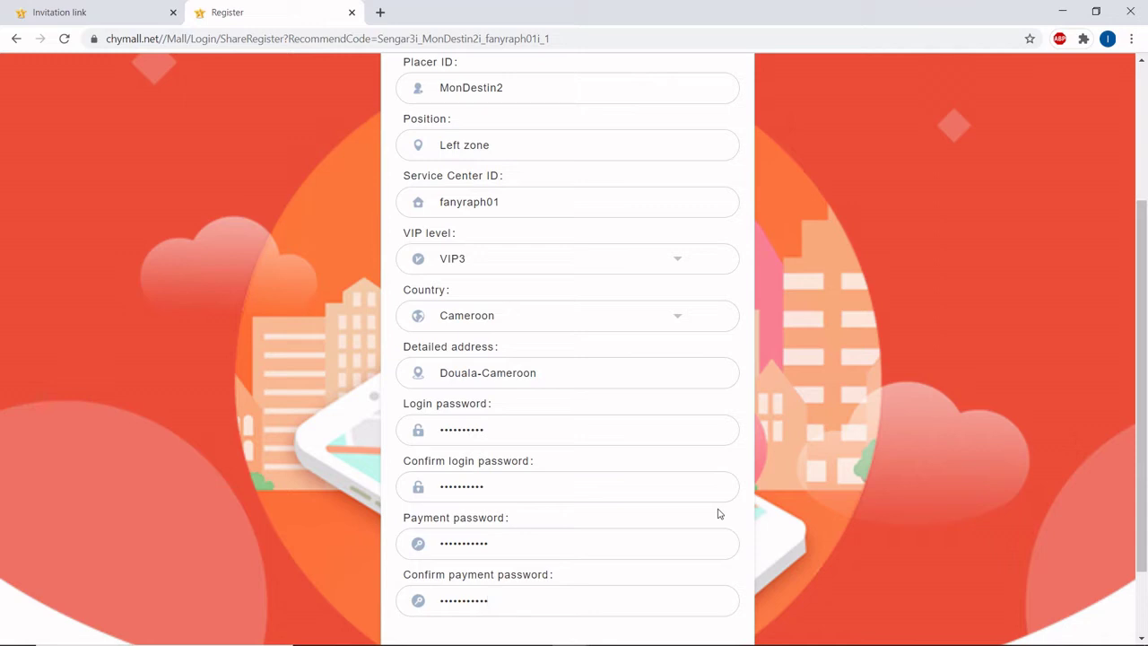
# - Tick the registration protocol agreement and submit the new member's registration
pyautogui.scroll(-2, 717, 512)
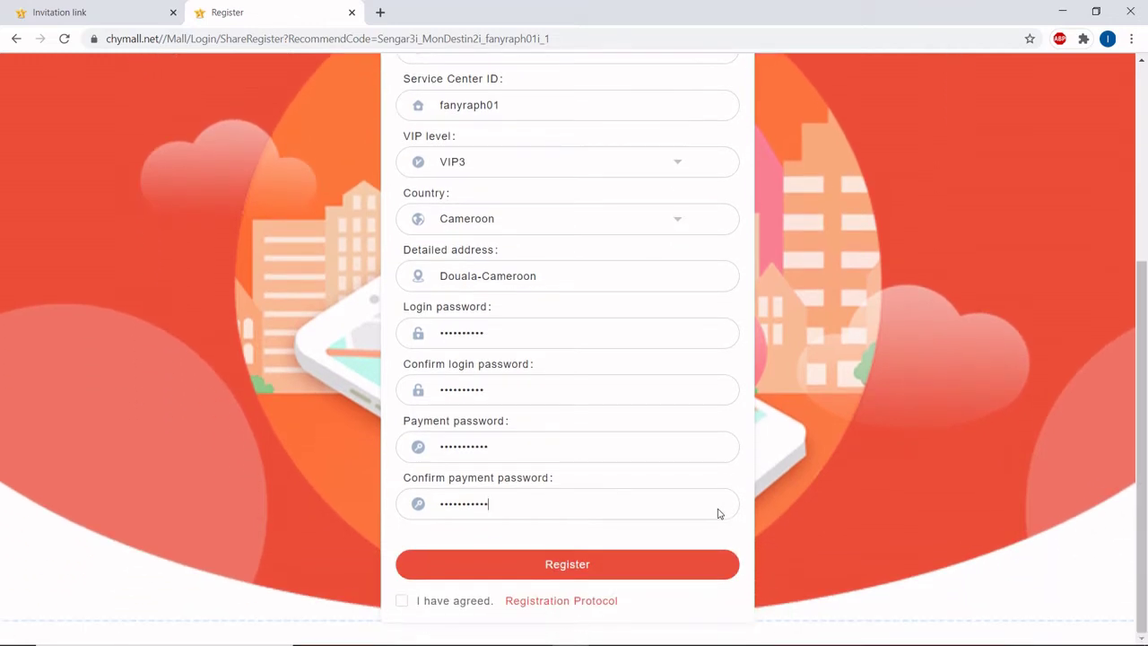
pyautogui.scroll(5, 717, 513)
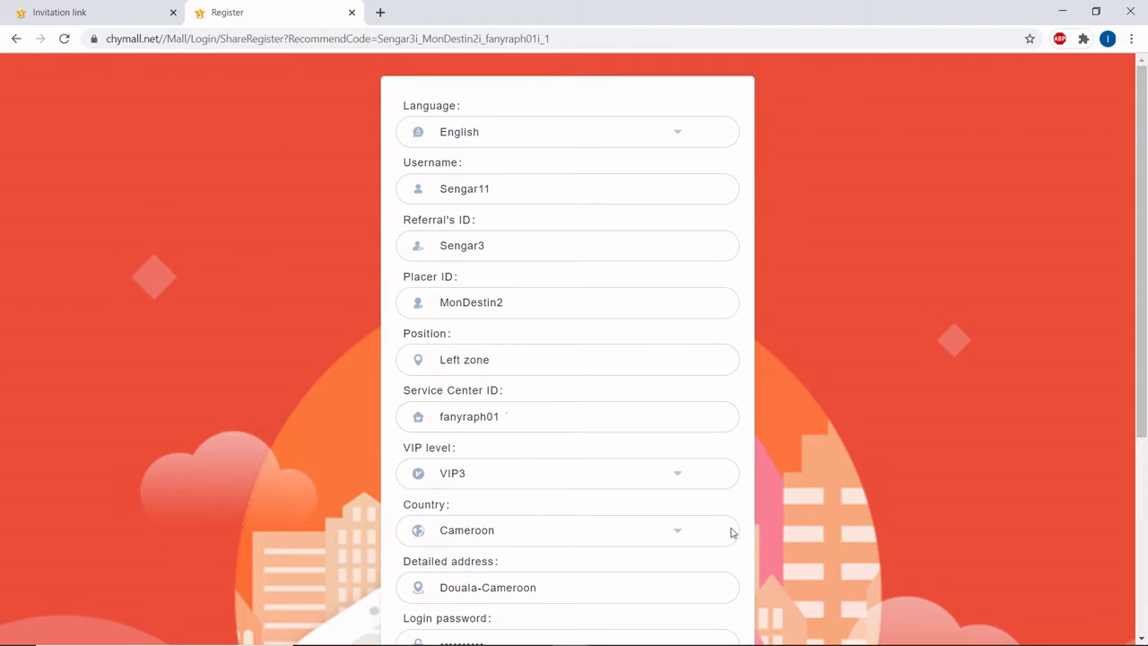
pyautogui.scroll(-3, 731, 531)
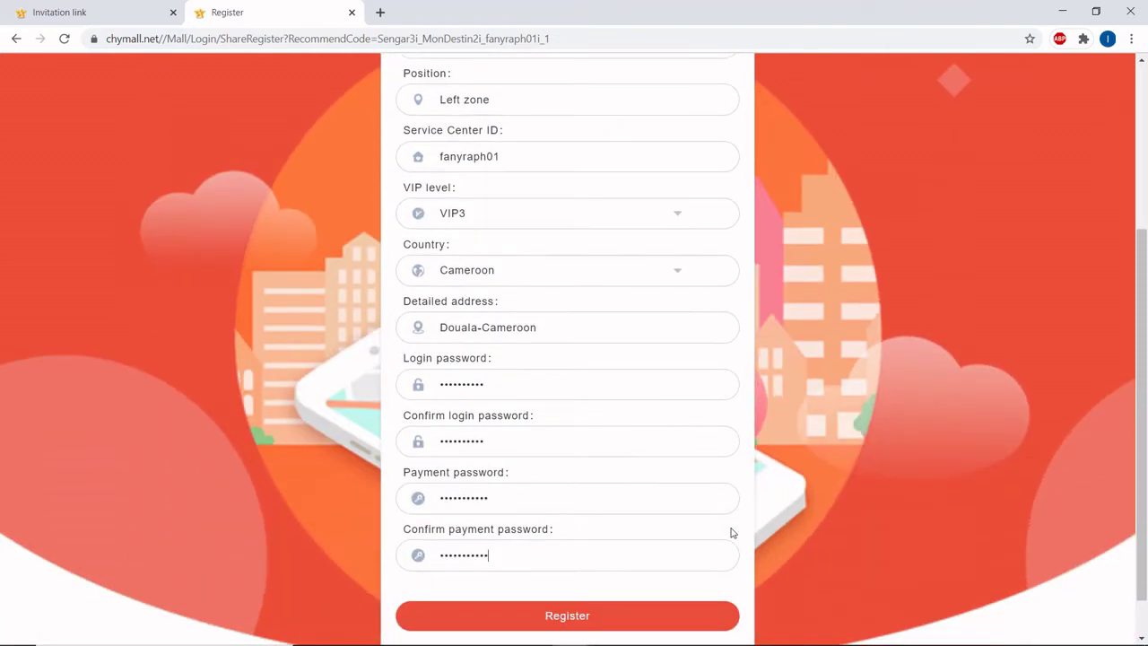
pyautogui.scroll(-1, 731, 532)
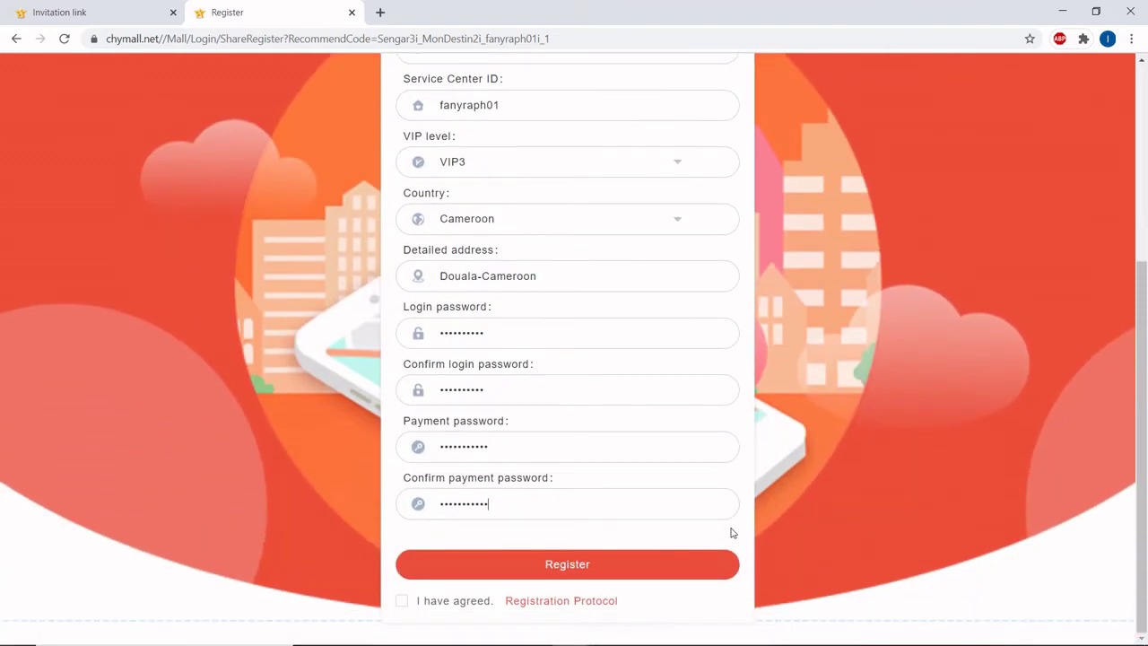
pyautogui.click(402, 601)
pyautogui.click(574, 567)
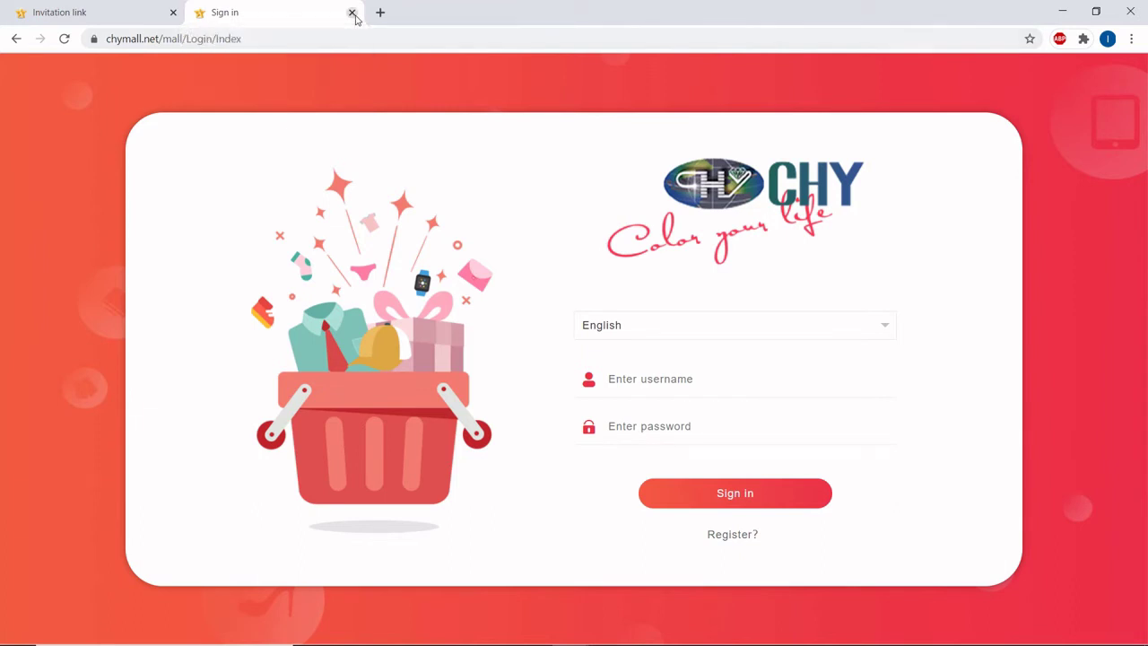
# - Close the sign-in tab and return to the Network diagram
pyautogui.click(353, 13)
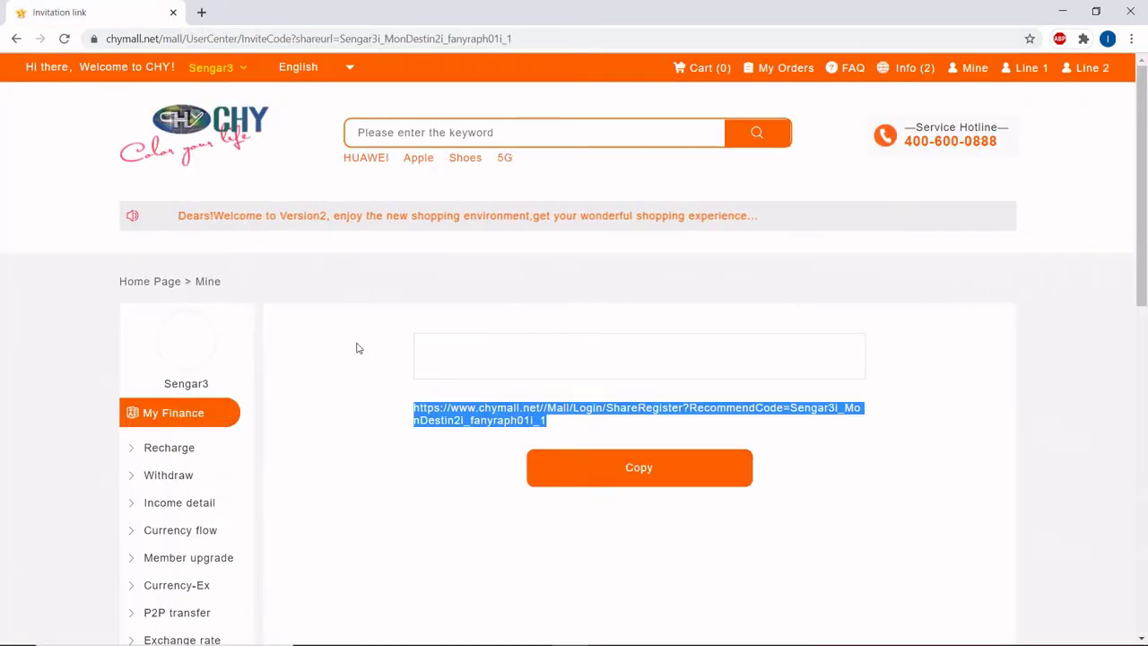
pyautogui.scroll(-3, 356, 349)
pyautogui.scroll(-2, 356, 349)
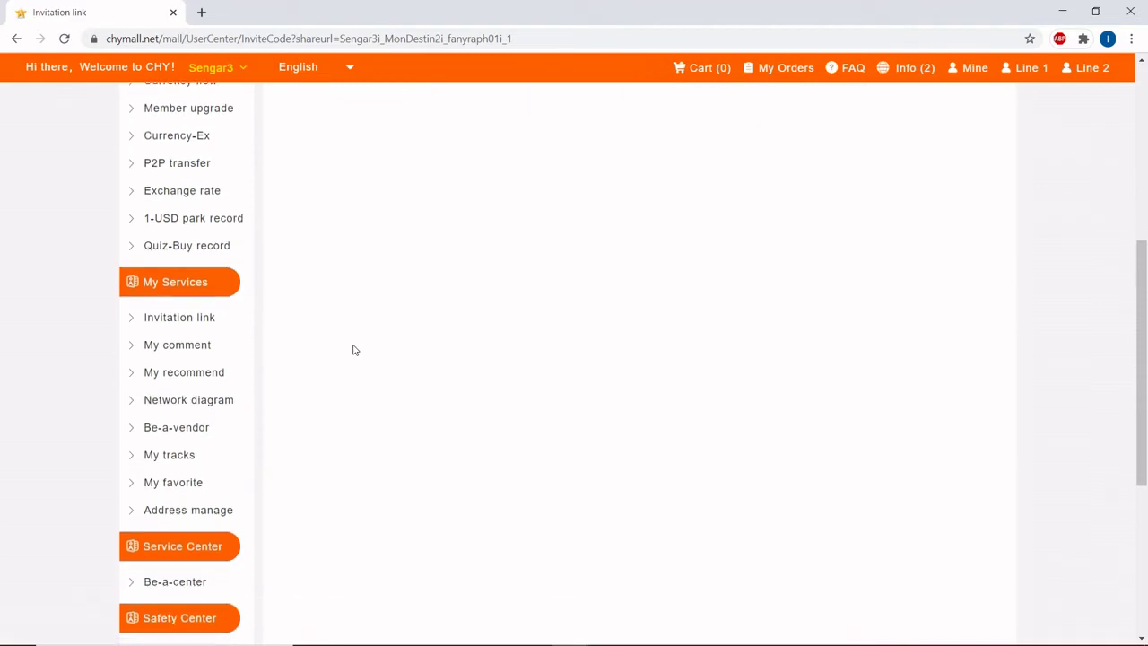
pyautogui.click(191, 401)
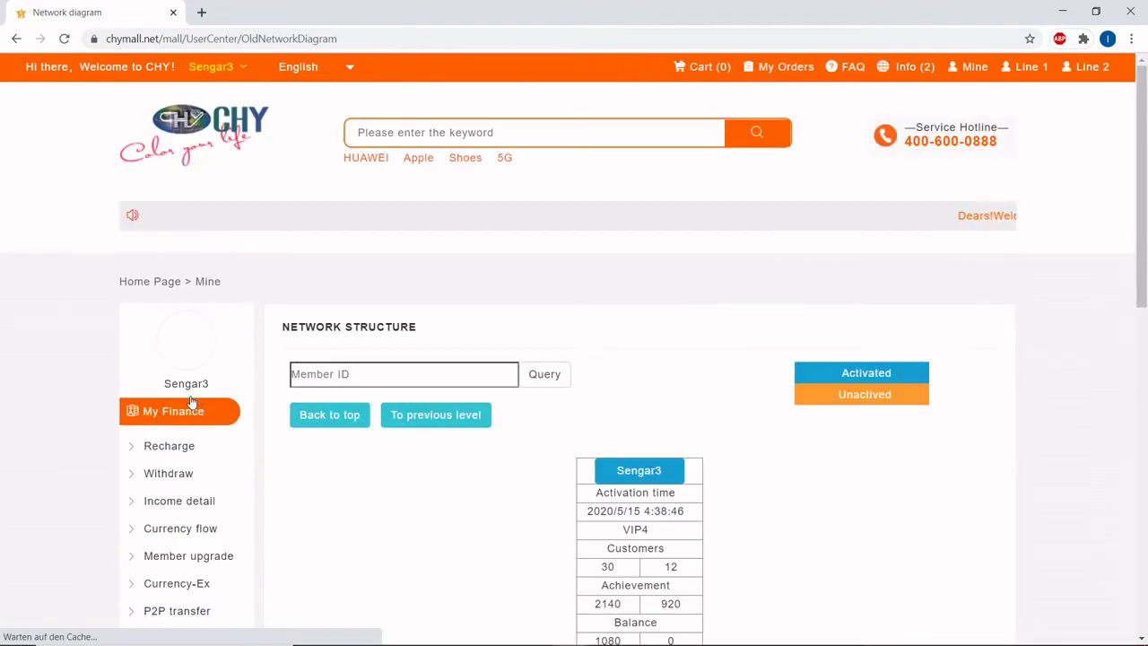
pyautogui.scroll(-5, 544, 422)
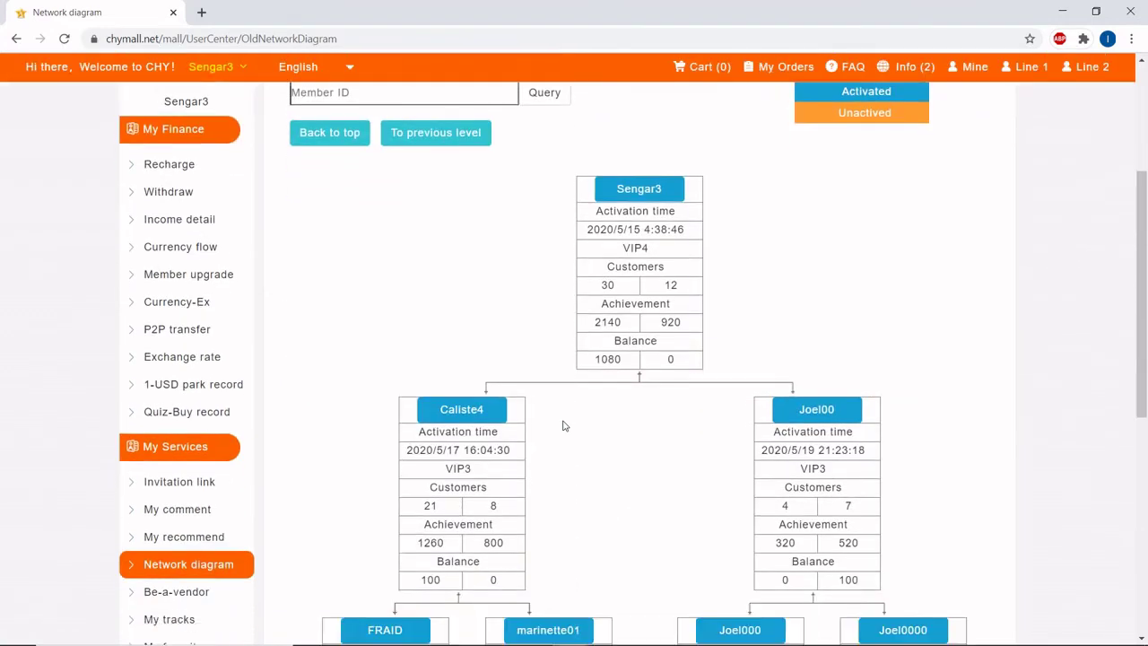
pyautogui.scroll(-1, 563, 425)
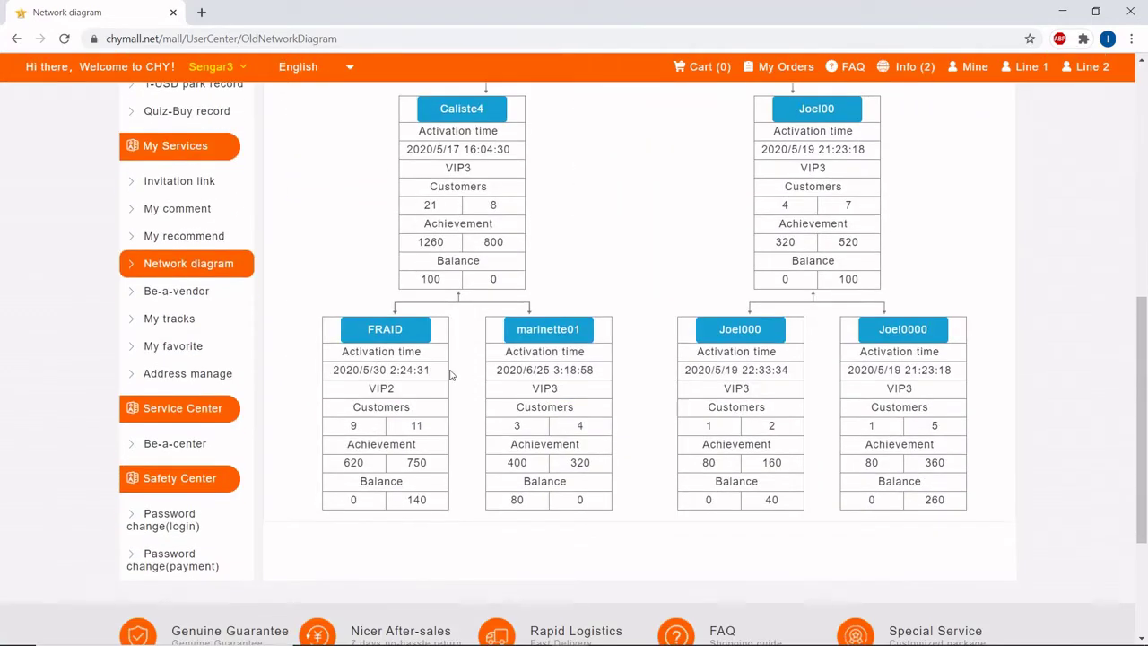
# - Drill into the lower-left member's branch and its left child to view the downline boxes
pyautogui.click(396, 330)
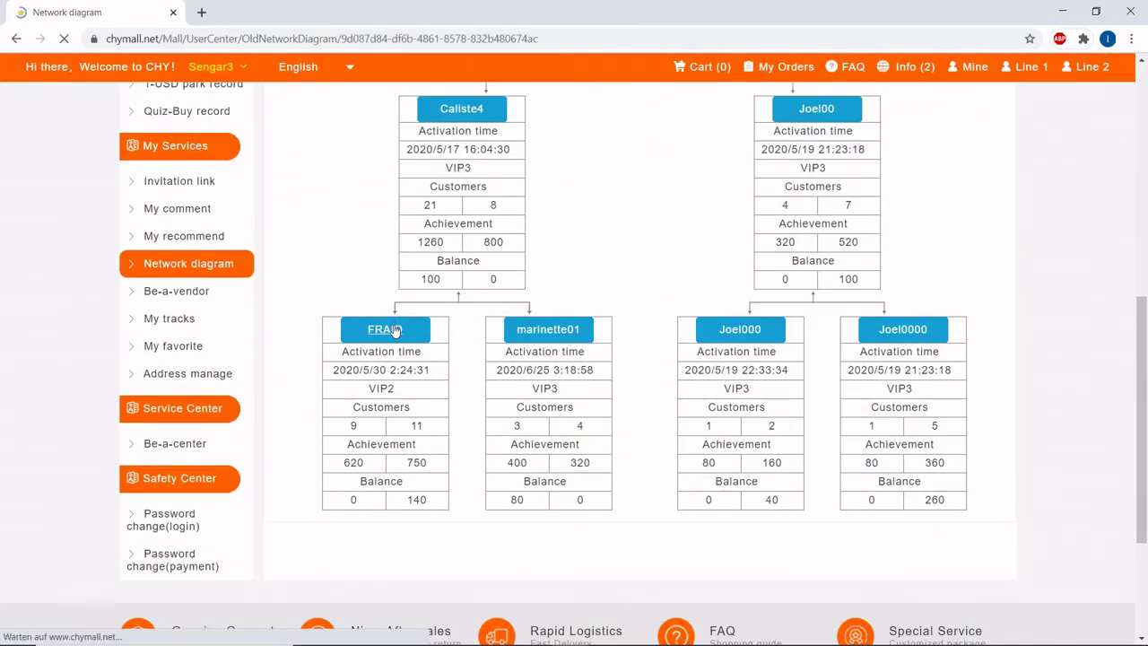
pyautogui.scroll(-5, 395, 330)
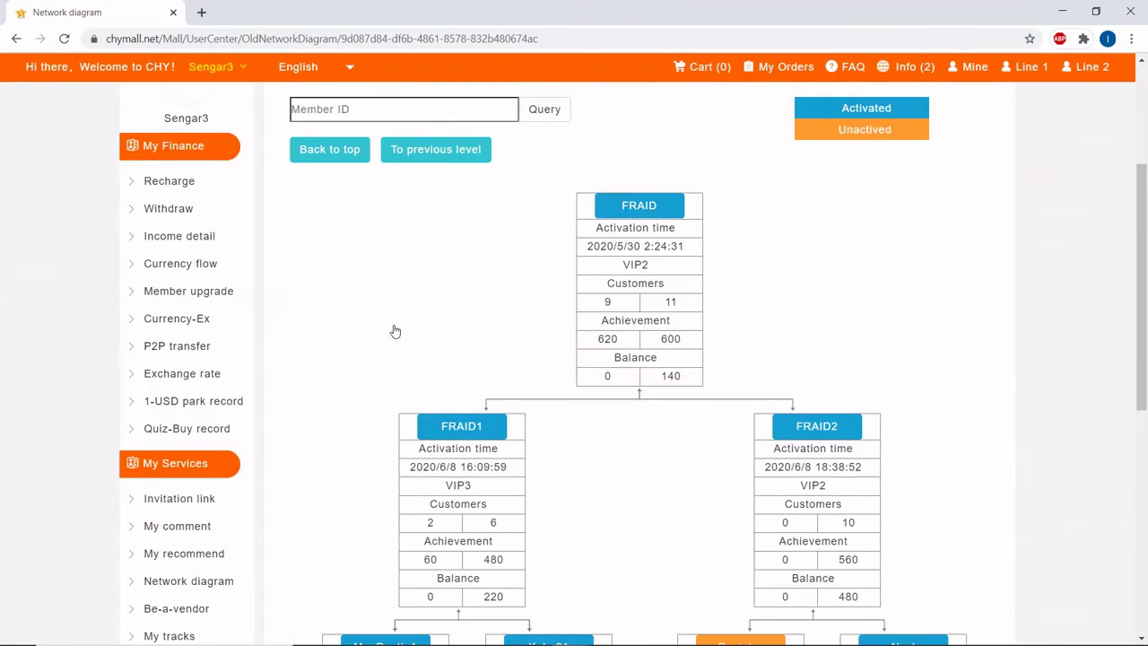
pyautogui.scroll(-3, 396, 330)
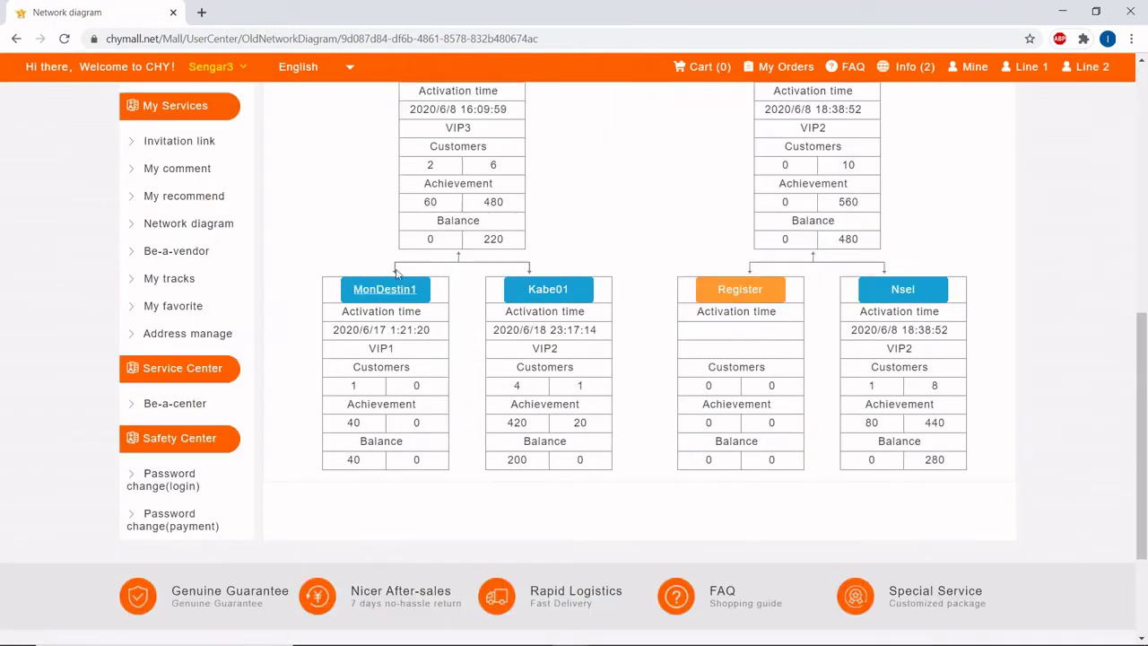
pyautogui.click(378, 296)
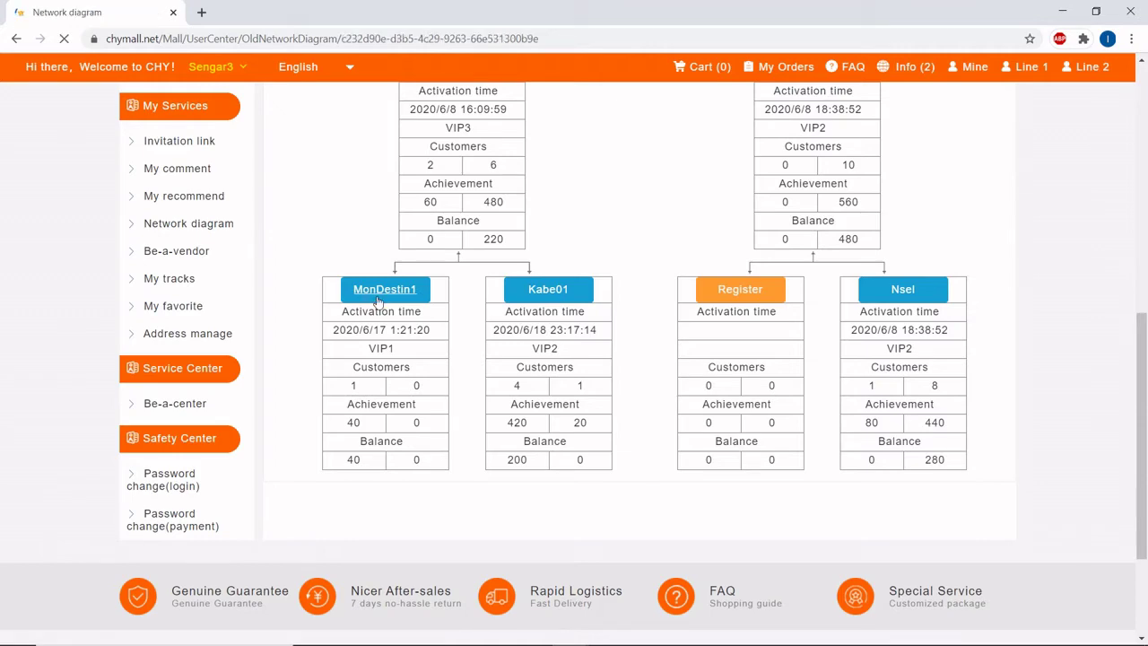
pyautogui.scroll(-3, 378, 302)
pyautogui.scroll(-3, 378, 303)
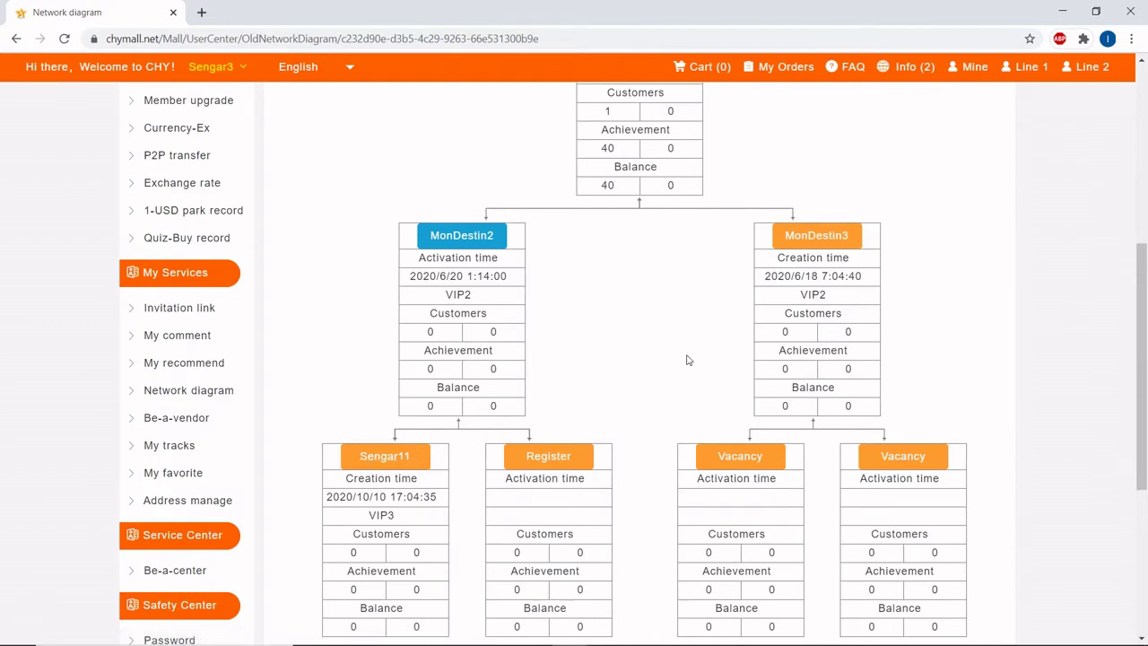
pyautogui.scroll(3, 688, 360)
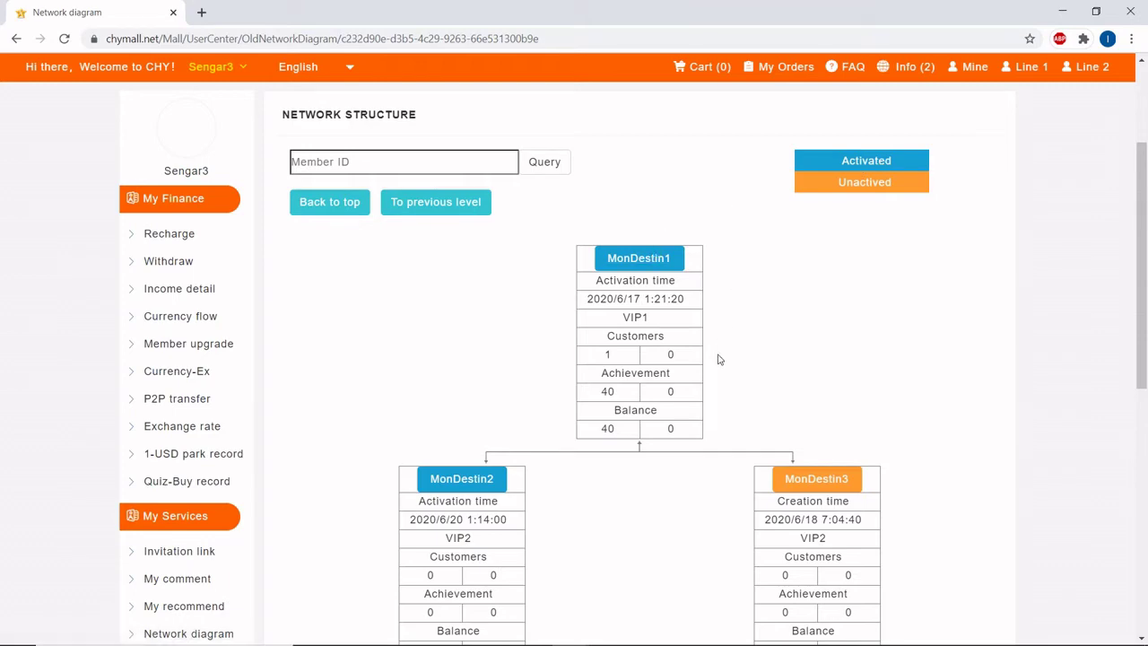
pyautogui.scroll(-2, 717, 359)
pyautogui.scroll(-2, 634, 404)
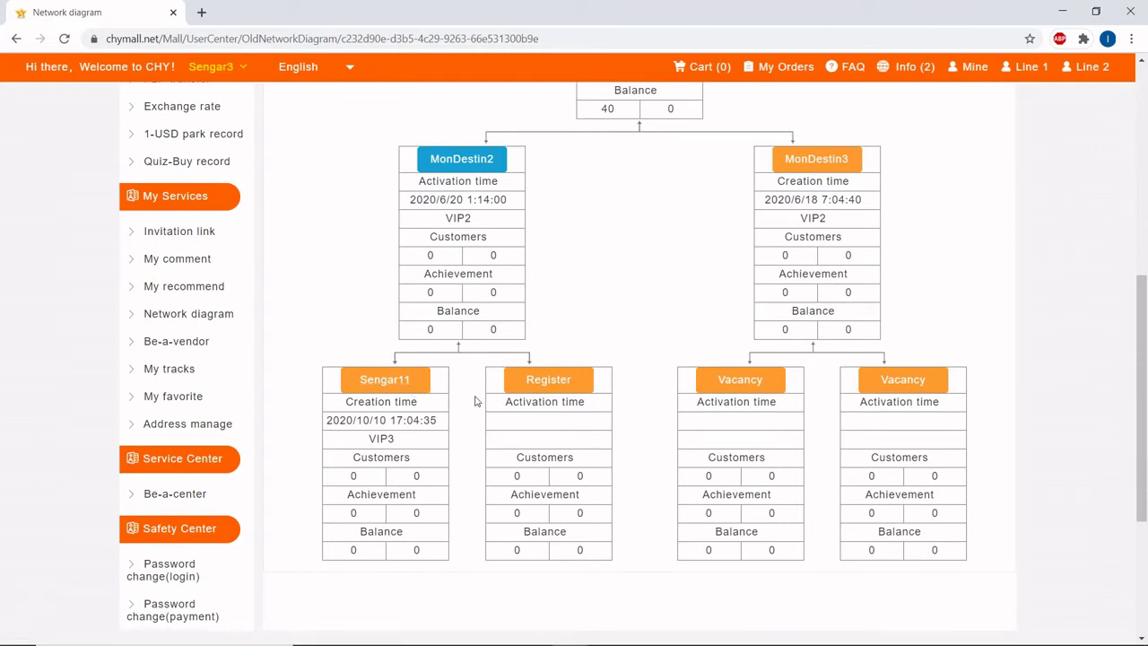
pyautogui.scroll(3, 618, 315)
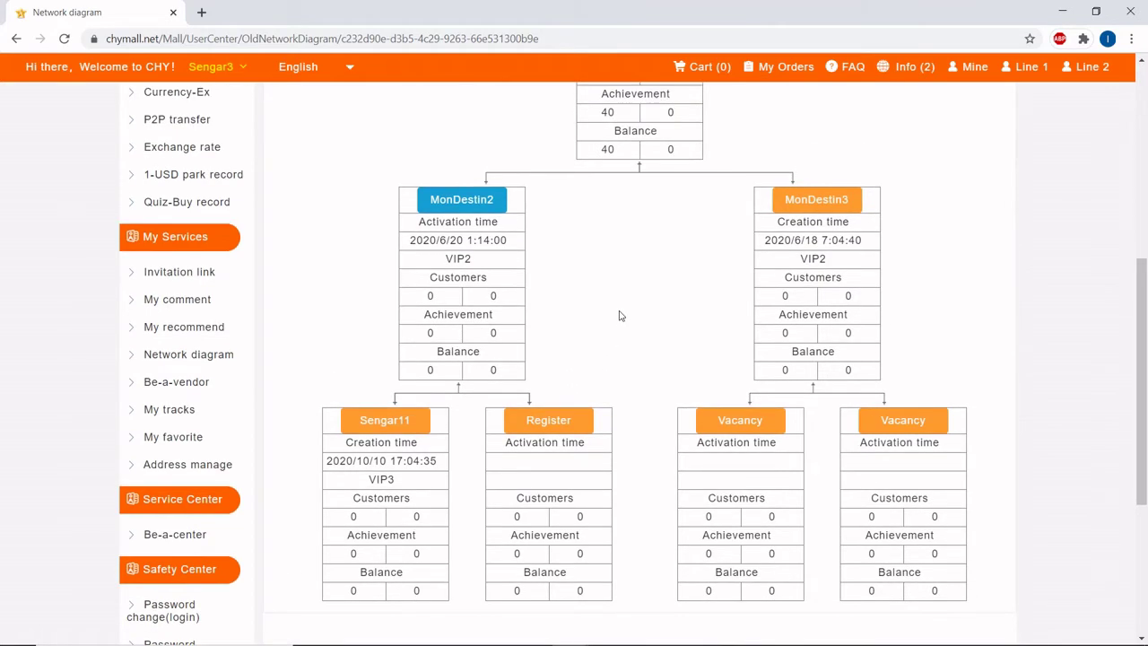
pyautogui.scroll(3, 619, 316)
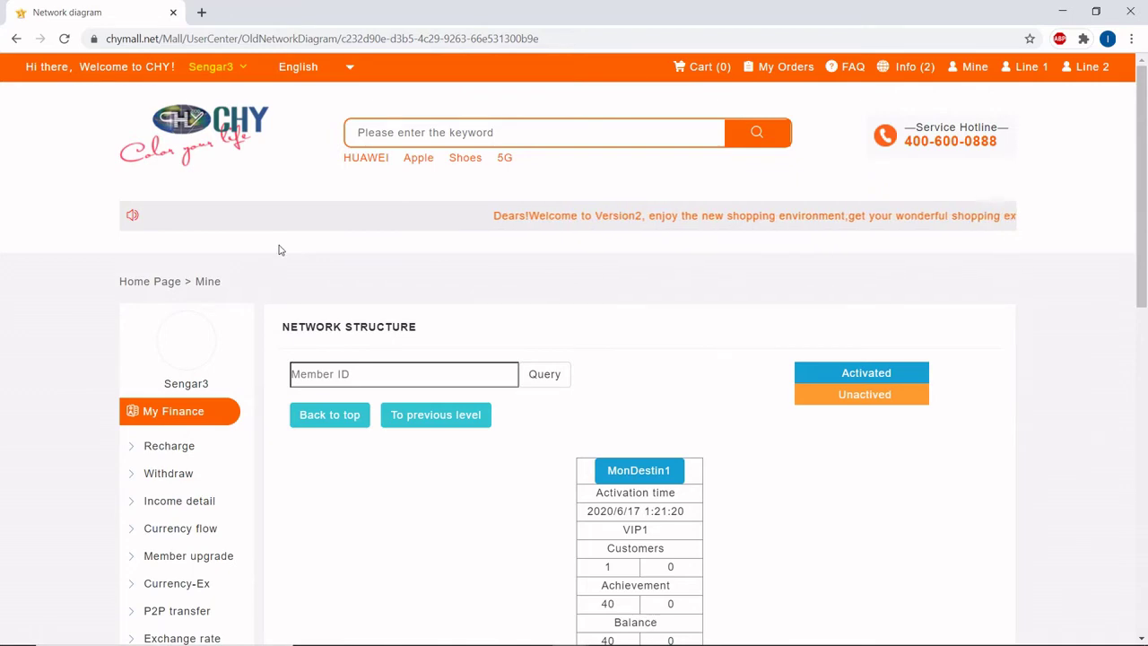
# - Browse the Be-a-VIP products from the home page, then return to the Mine profile page
pyautogui.click(149, 281)
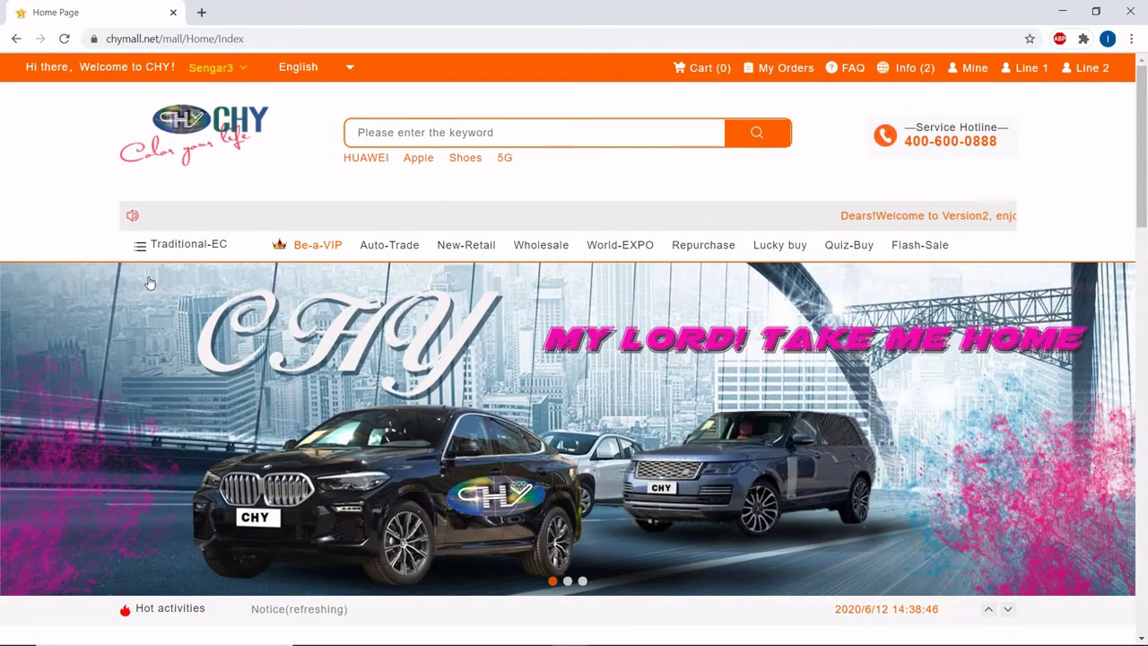
pyautogui.click(316, 246)
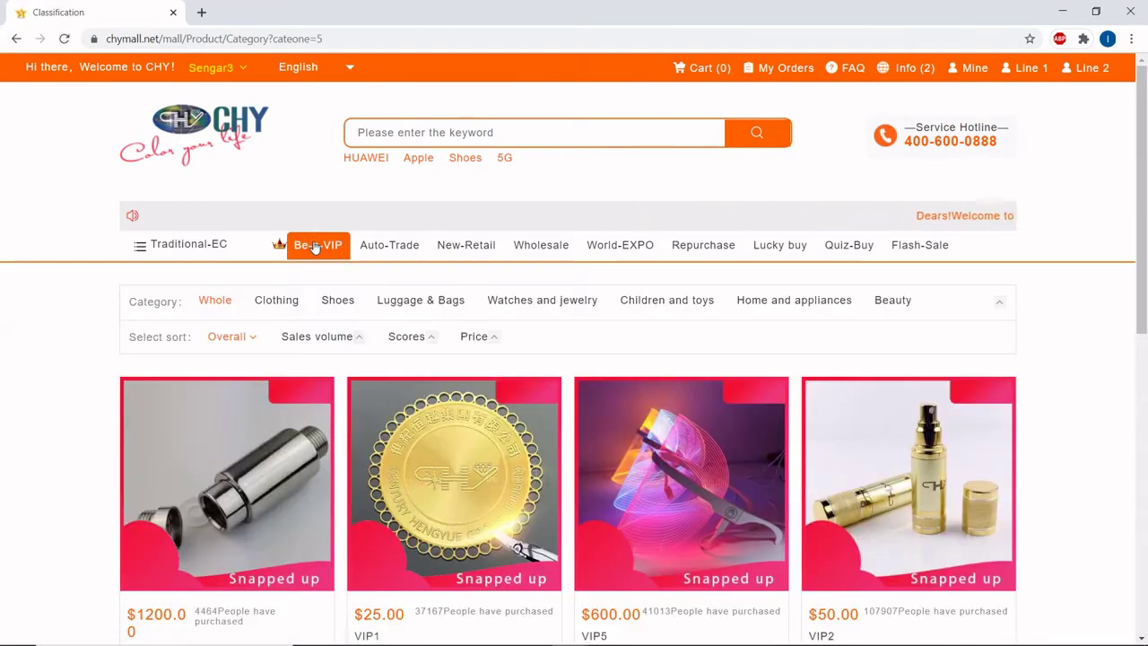
pyautogui.scroll(-4, 314, 248)
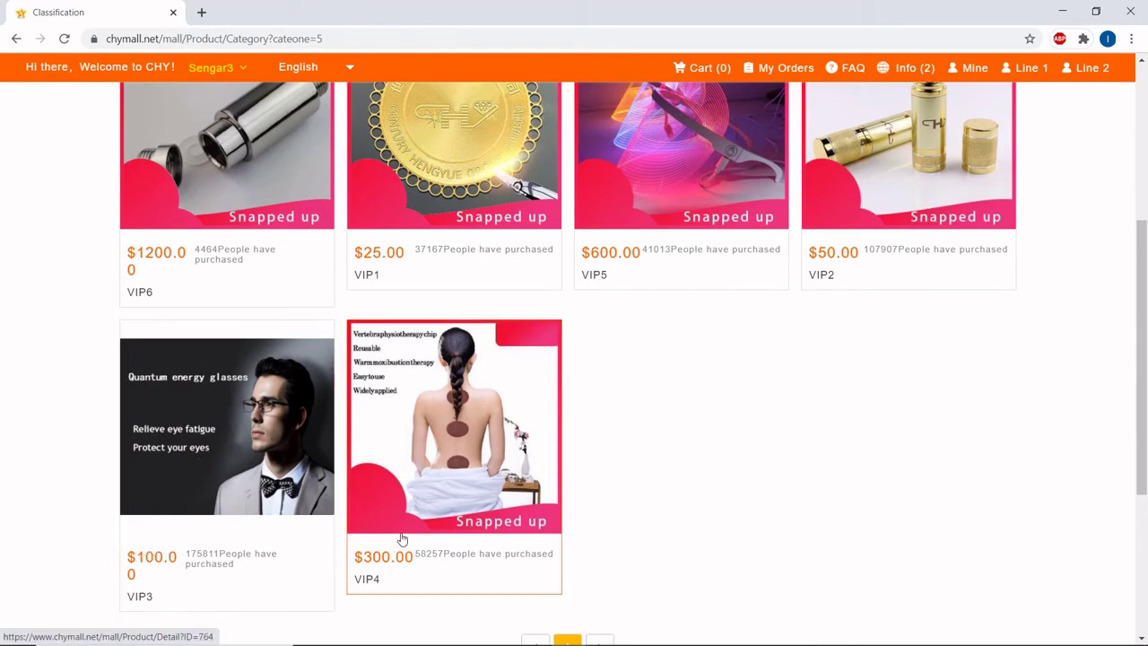
pyautogui.scroll(2, 871, 376)
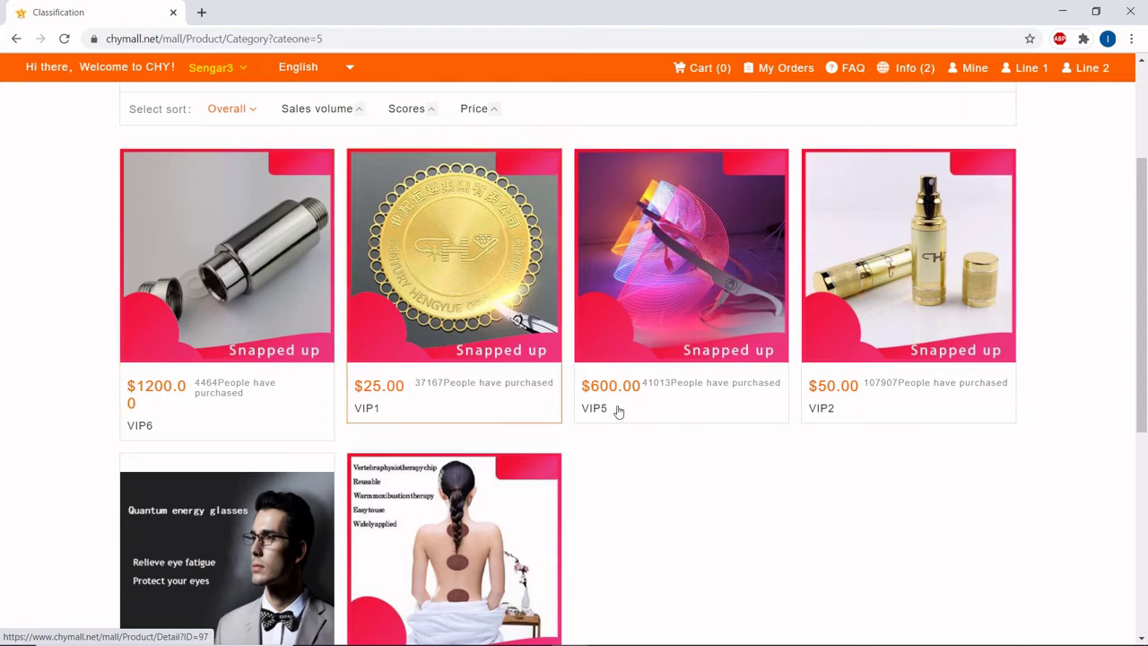
pyautogui.scroll(-2, 780, 476)
pyautogui.scroll(-1, 780, 475)
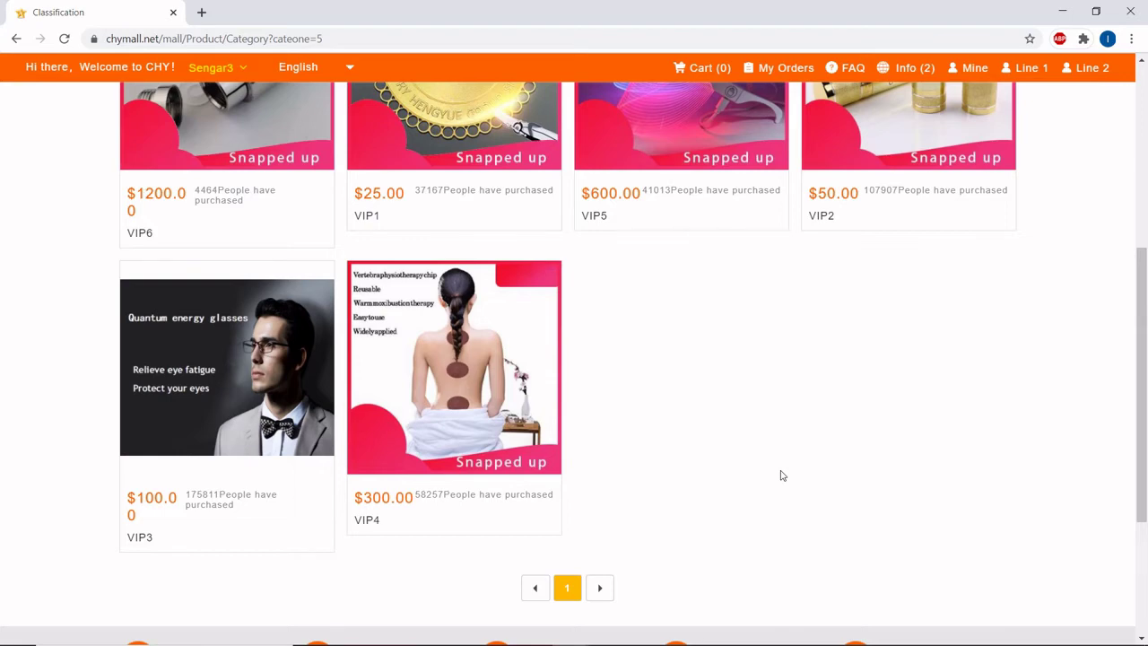
pyautogui.scroll(5, 780, 475)
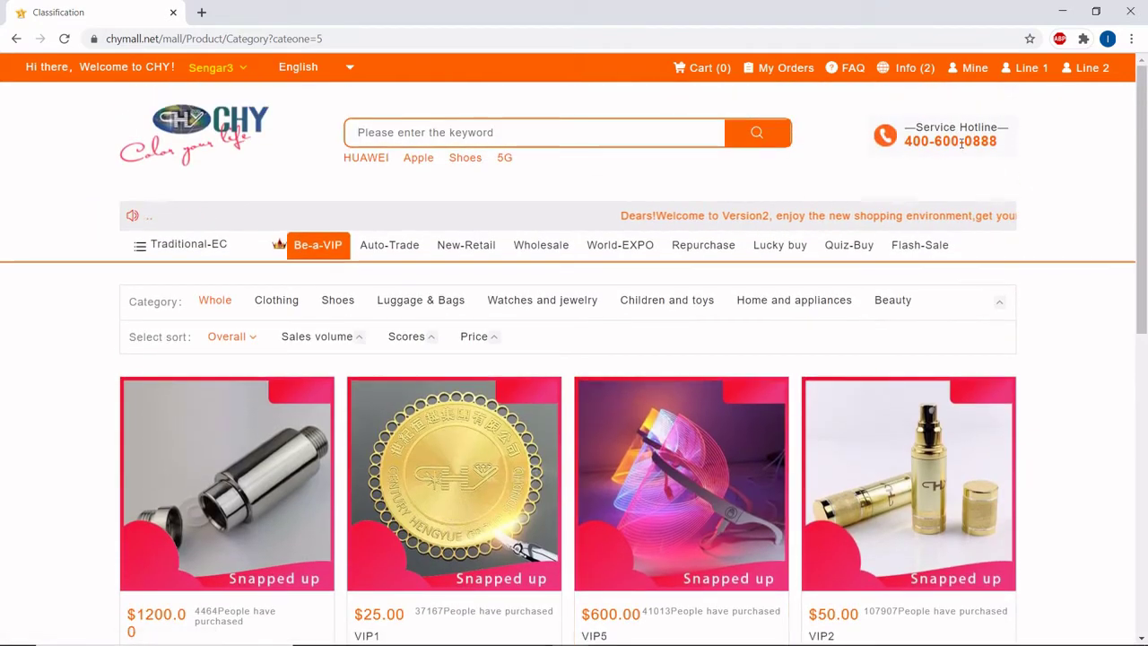
pyautogui.click(968, 69)
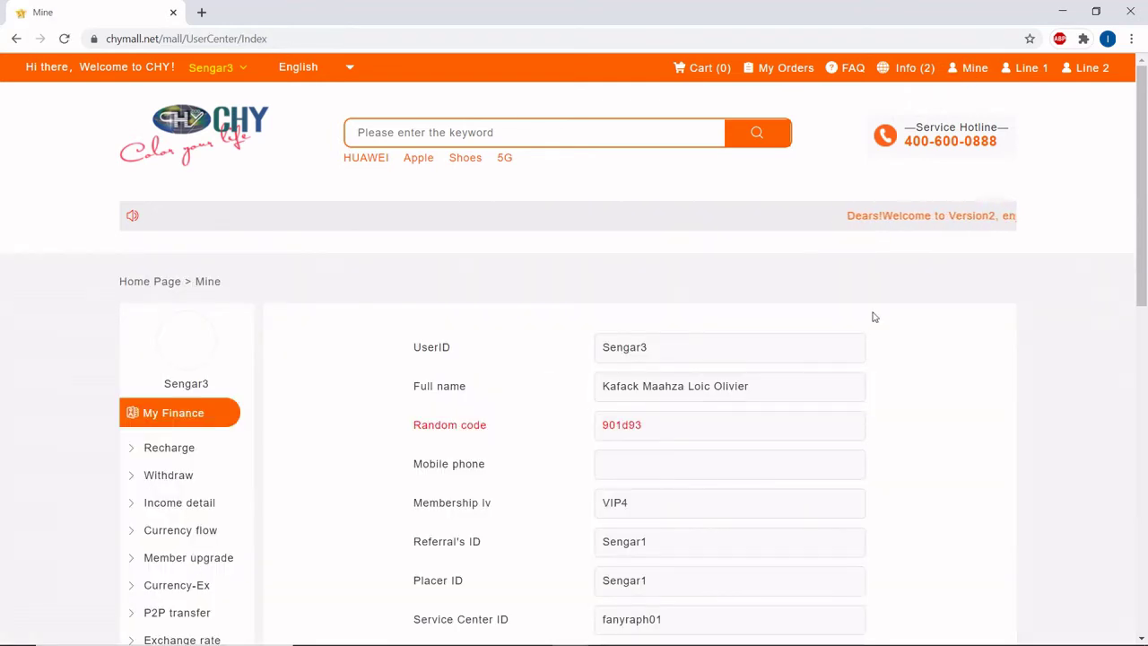
# - Check the 284,60 CHY point balance and open Currency-Ex under My Finance
pyautogui.scroll(-4, 875, 317)
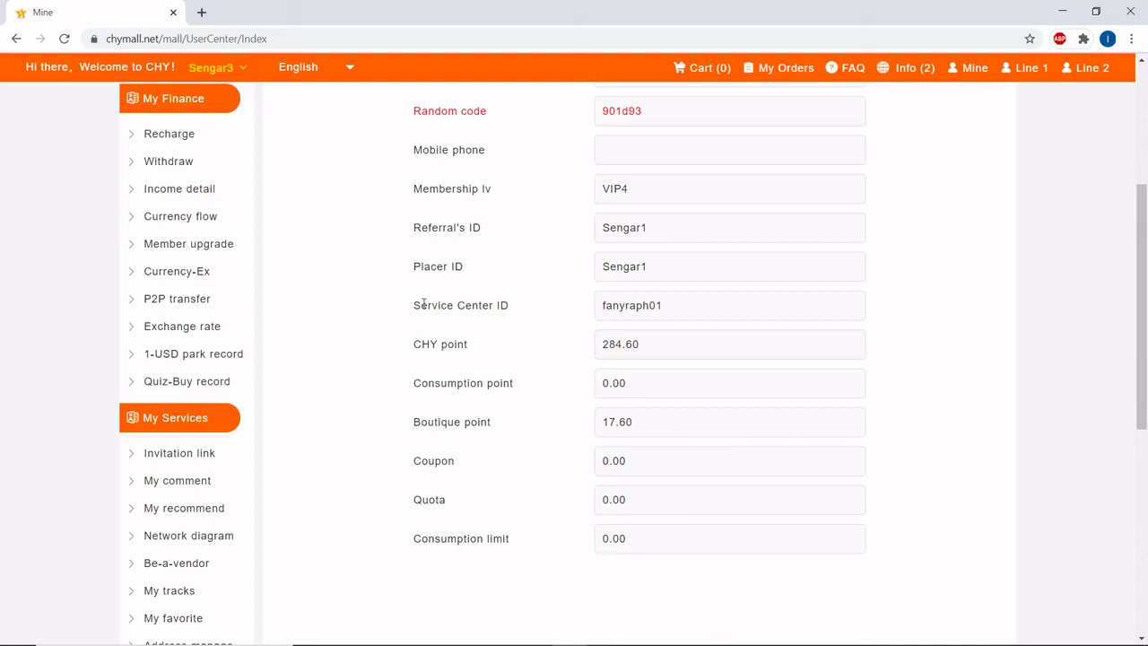
pyautogui.click(182, 274)
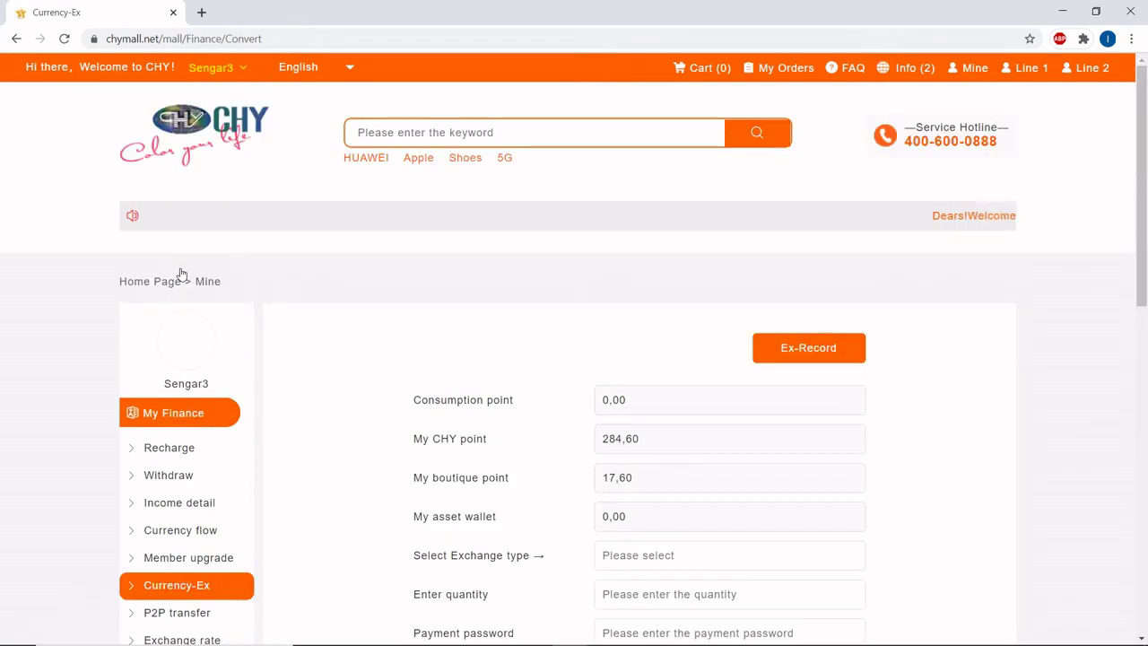
# - Exchange 100 CHY points for consumption points using the payment password, then return to the Mine profile
pyautogui.scroll(-2, 455, 328)
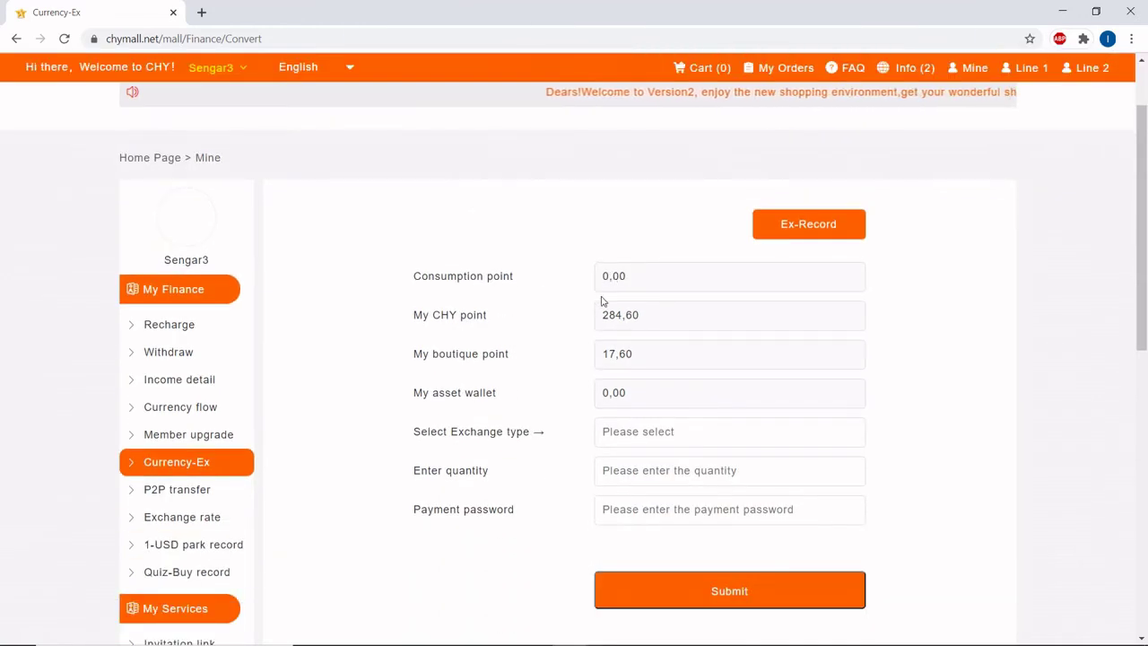
pyautogui.click(619, 436)
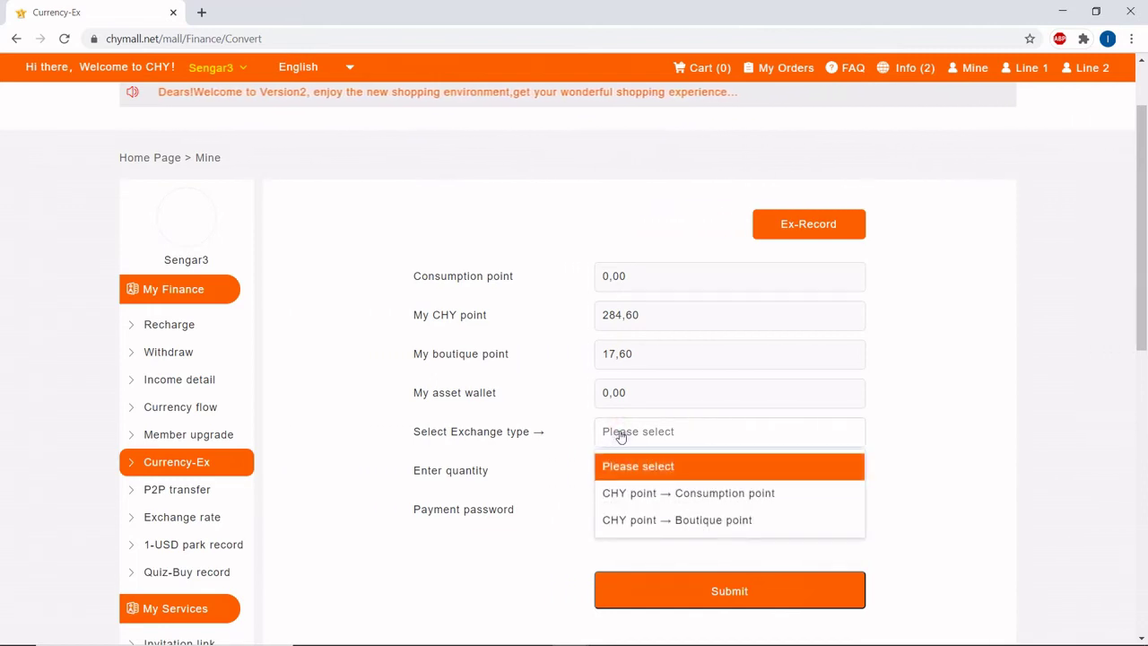
pyautogui.click(644, 495)
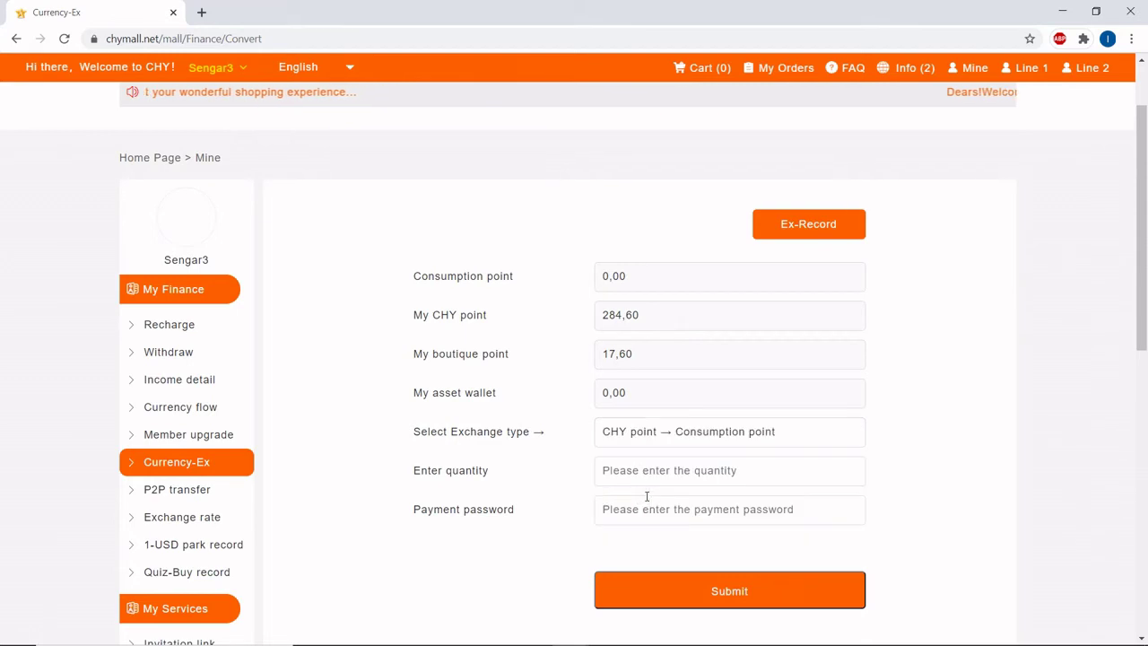
pyautogui.click(633, 472)
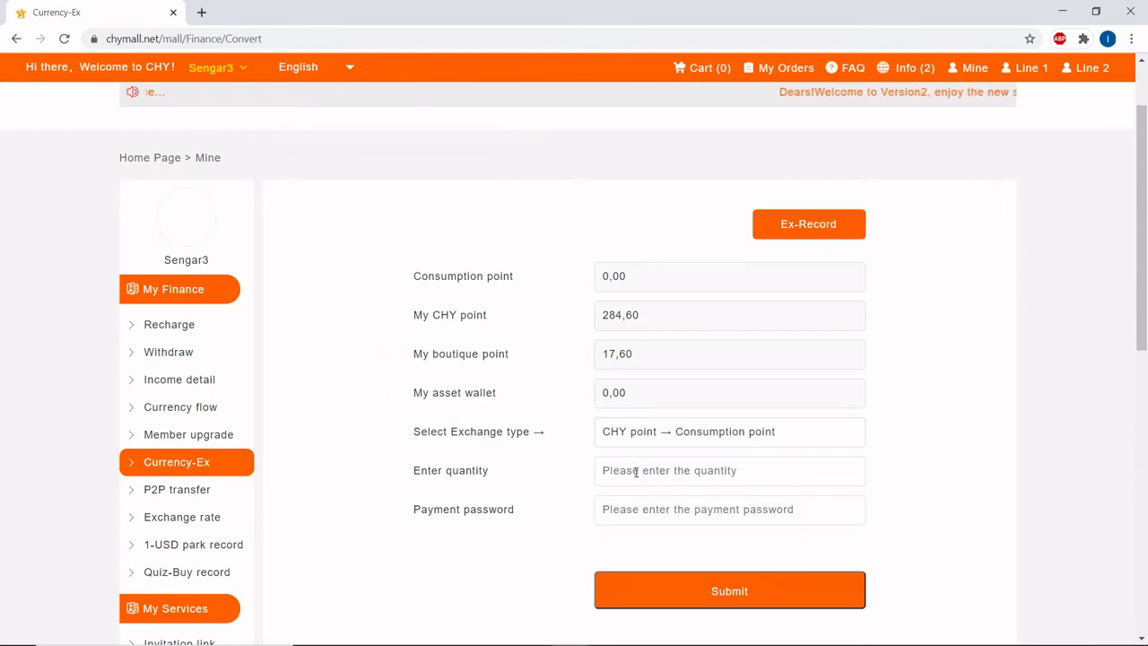
pyautogui.write('100')
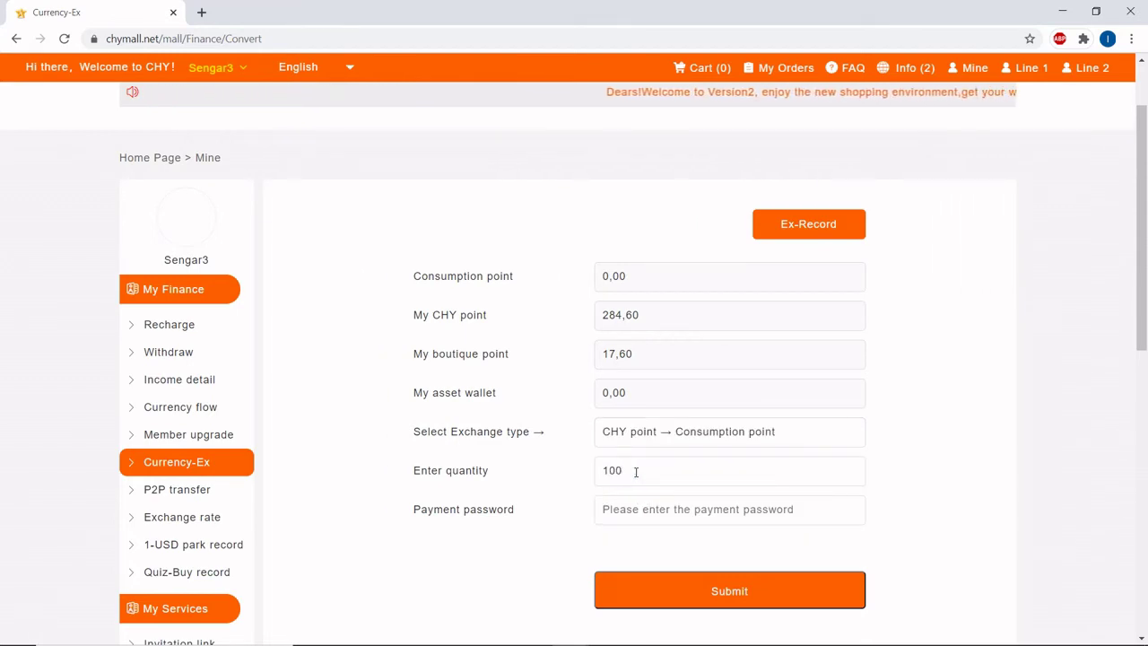
pyautogui.click(619, 511)
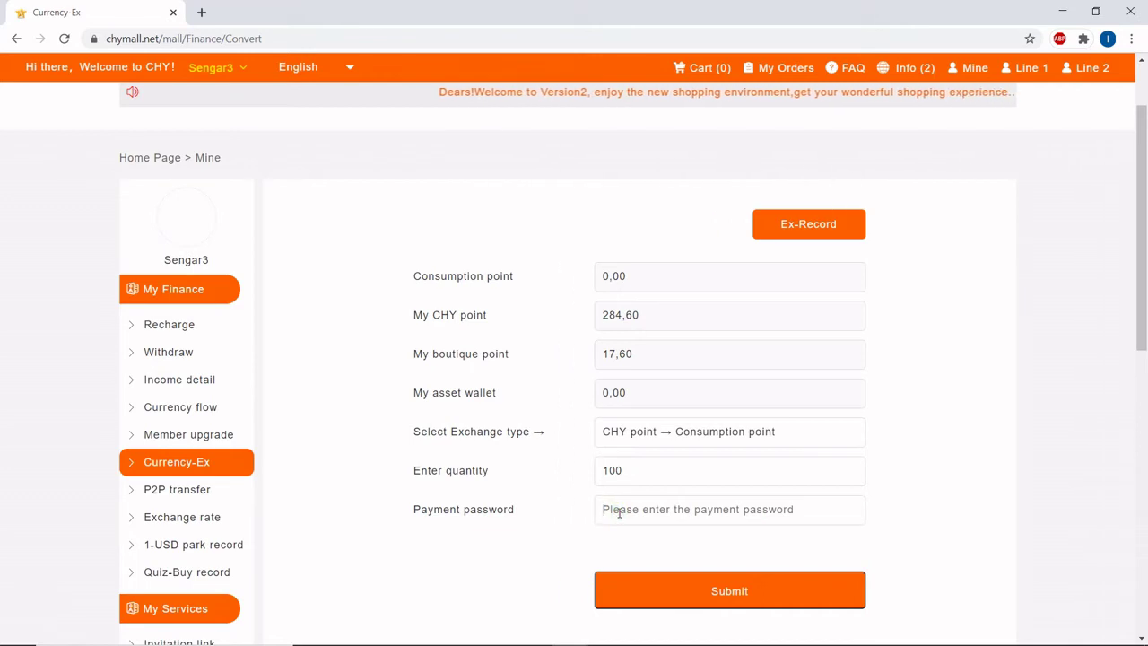
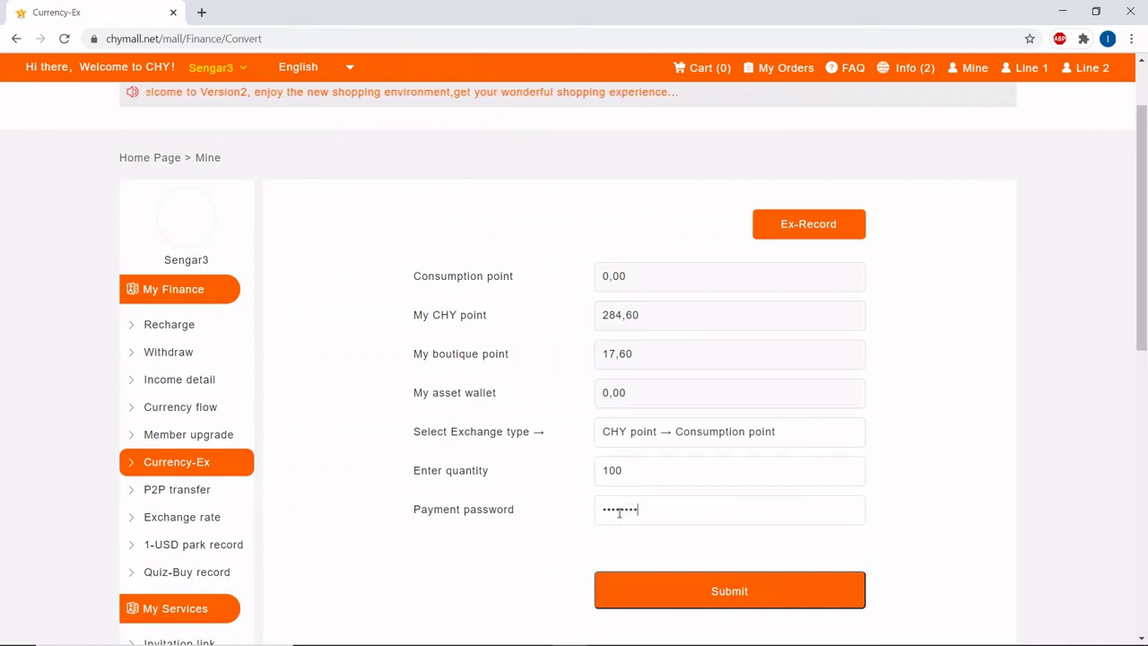
pyautogui.press('Return')
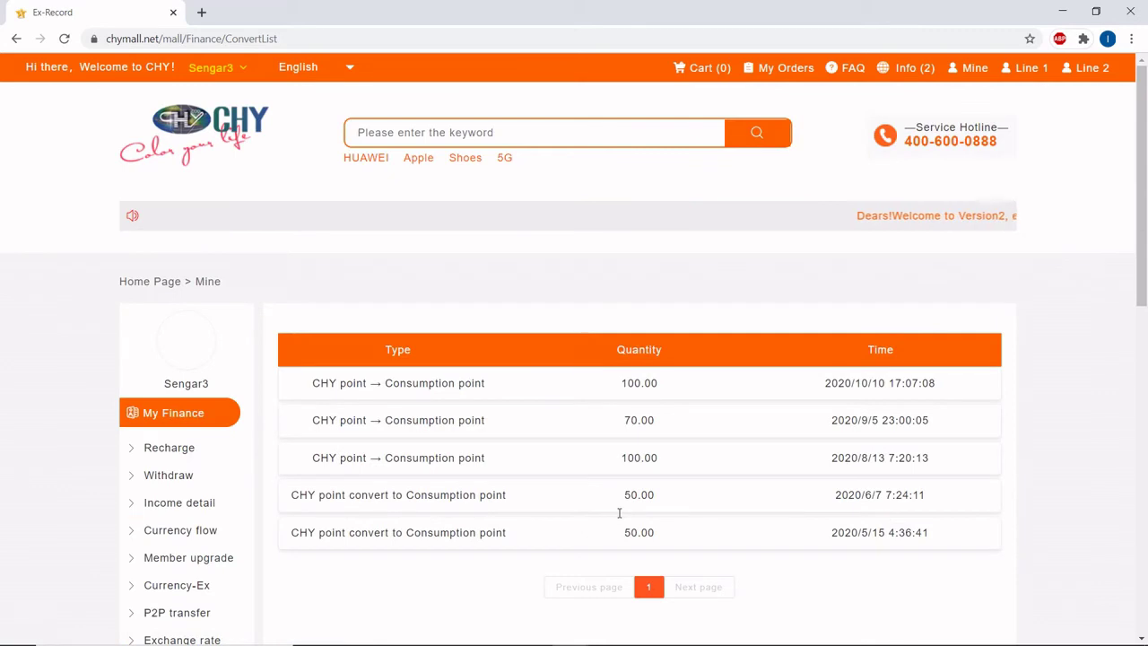
pyautogui.click(972, 68)
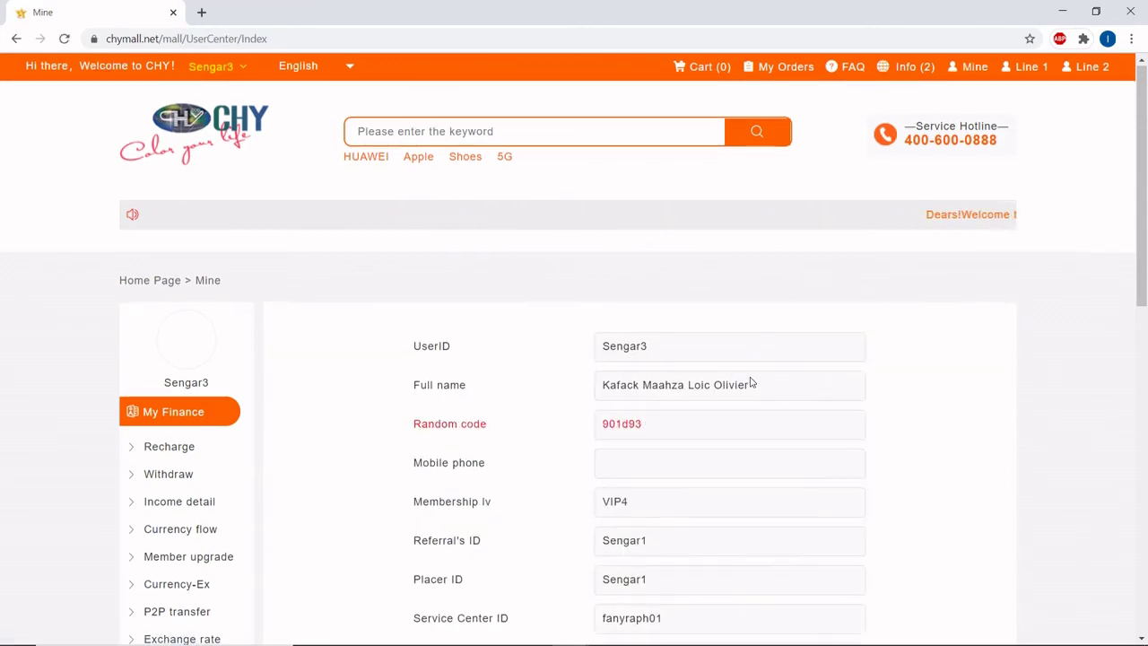
# - Open the P2P transfer form and enter the payee member's ID
pyautogui.scroll(-3, 751, 382)
pyautogui.scroll(-1, 752, 382)
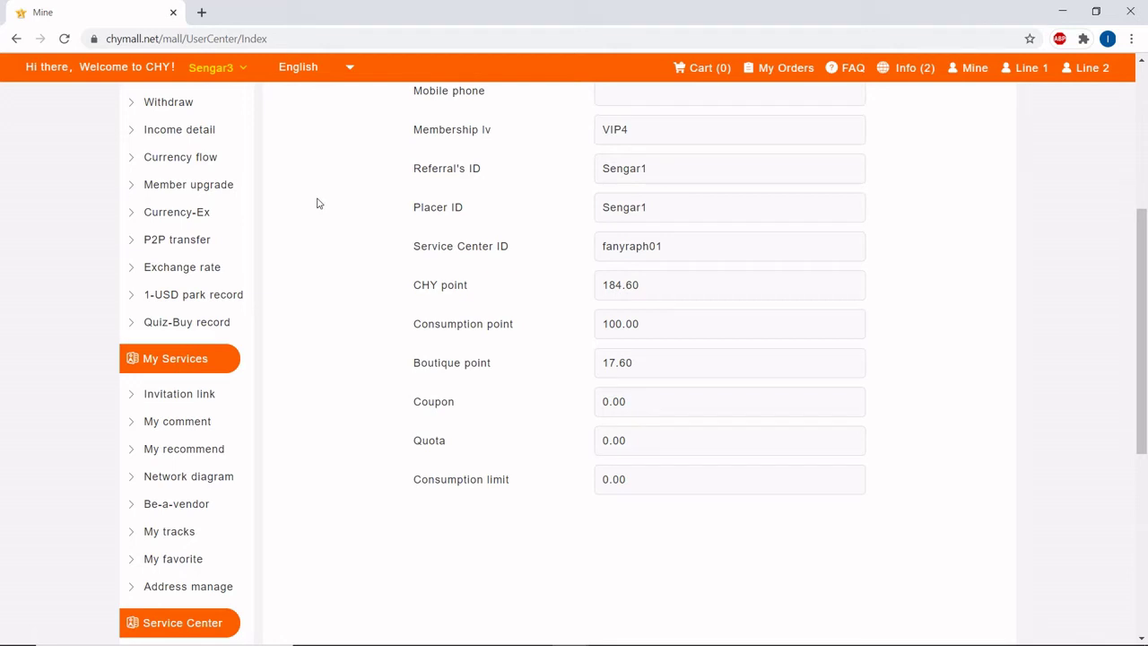
pyautogui.click(176, 242)
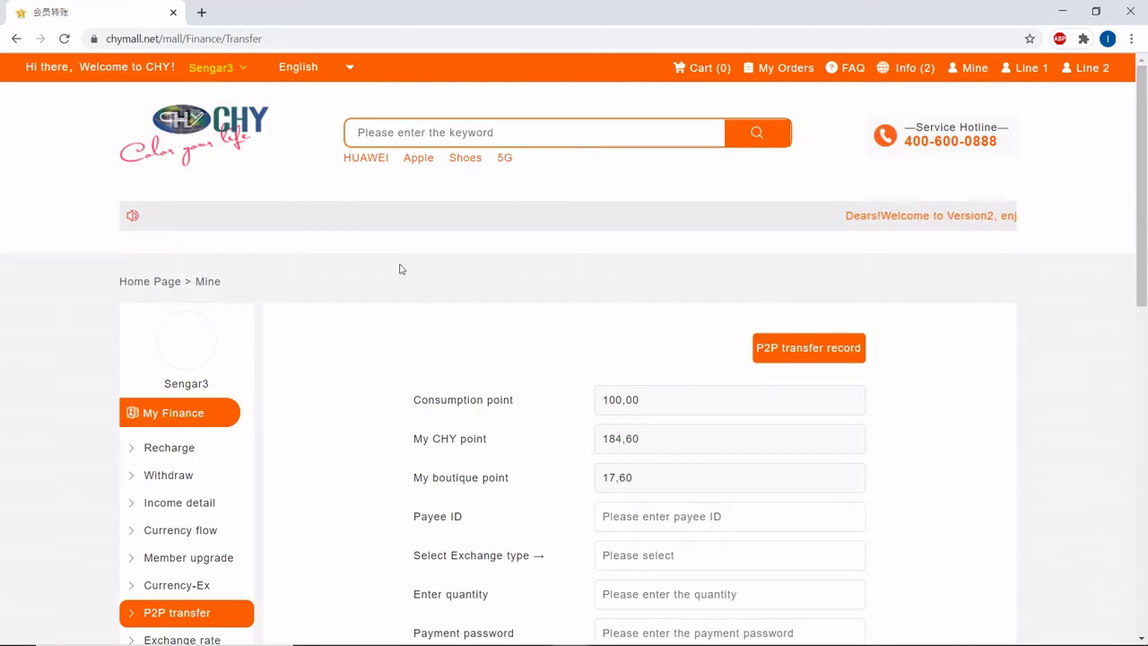
pyautogui.scroll(-1, 533, 295)
pyautogui.scroll(-2, 533, 295)
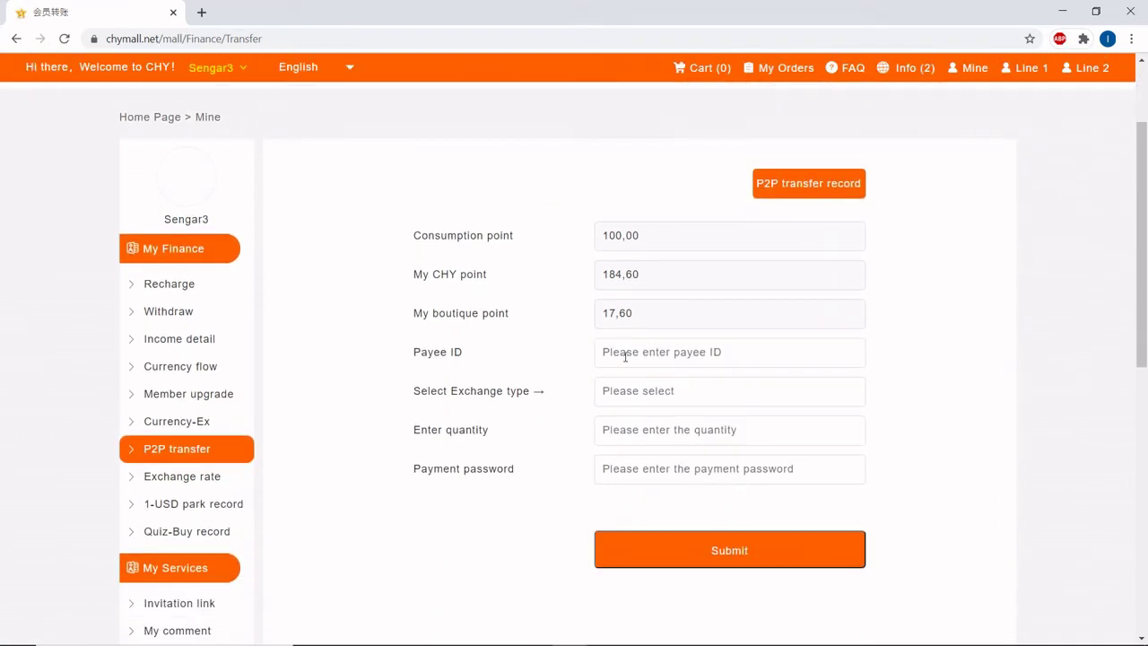
pyautogui.press('capslock')
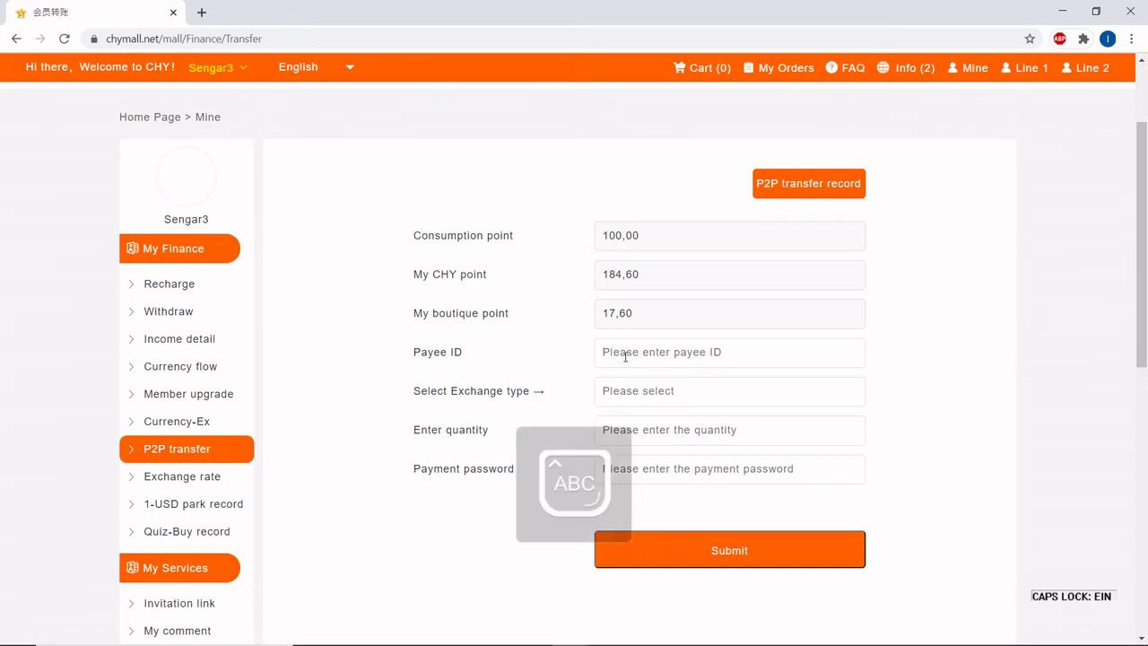
pyautogui.write('S')
pyautogui.press('capslock')
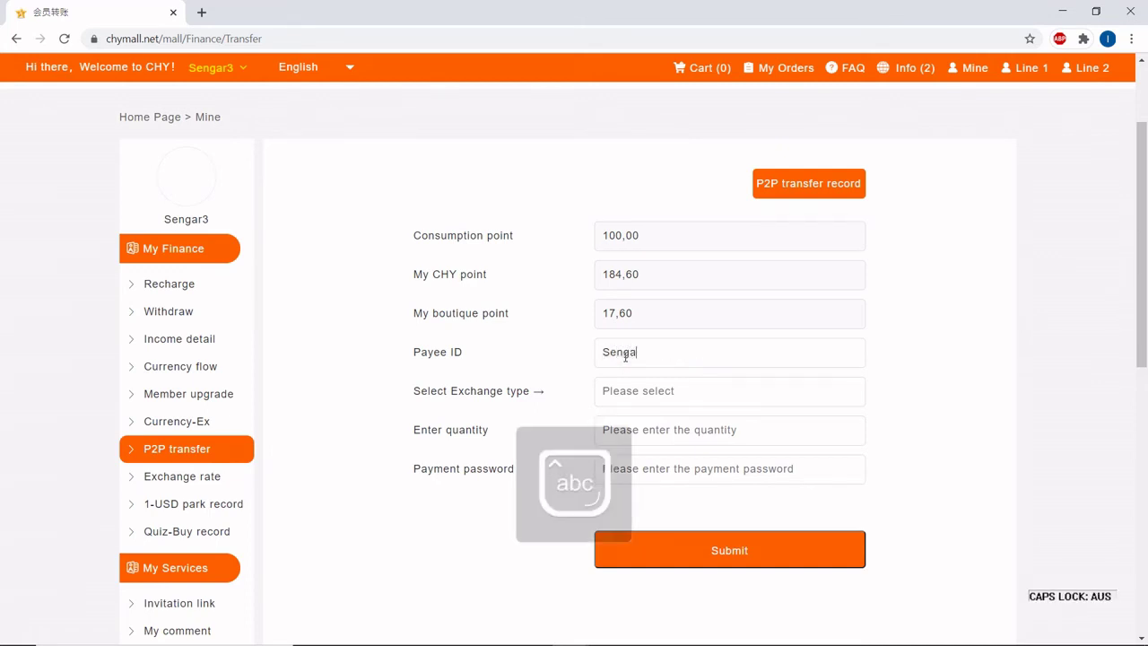
pyautogui.write('engar11')
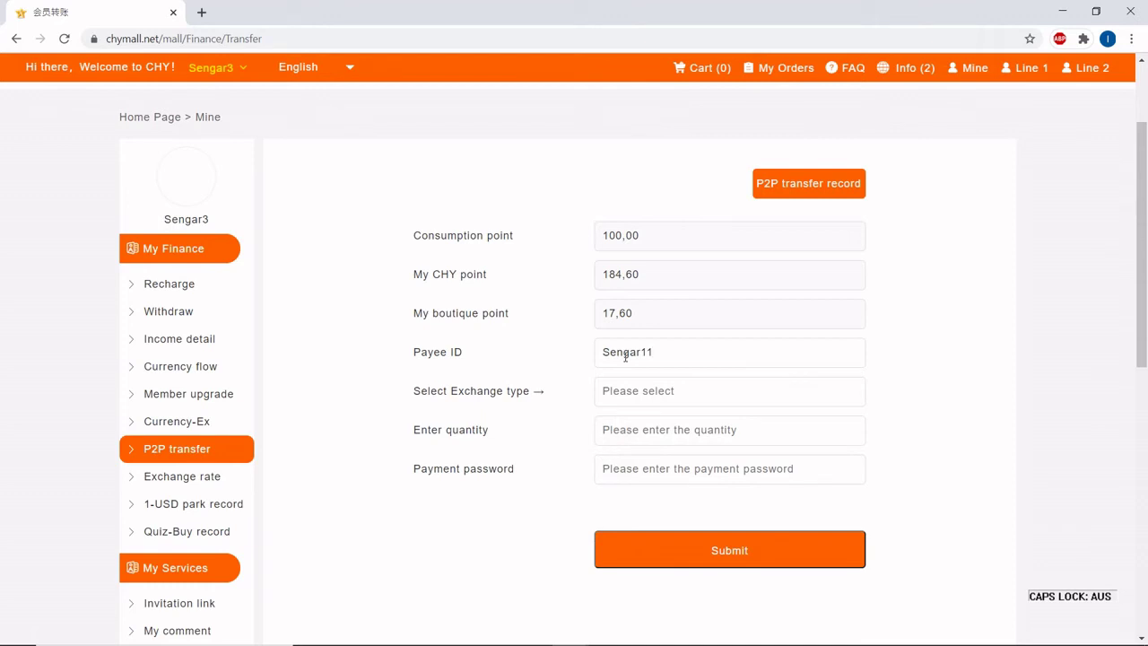
# - Choose Consumption point as the exchange type and submit the 100-point transfer
pyautogui.click(635, 395)
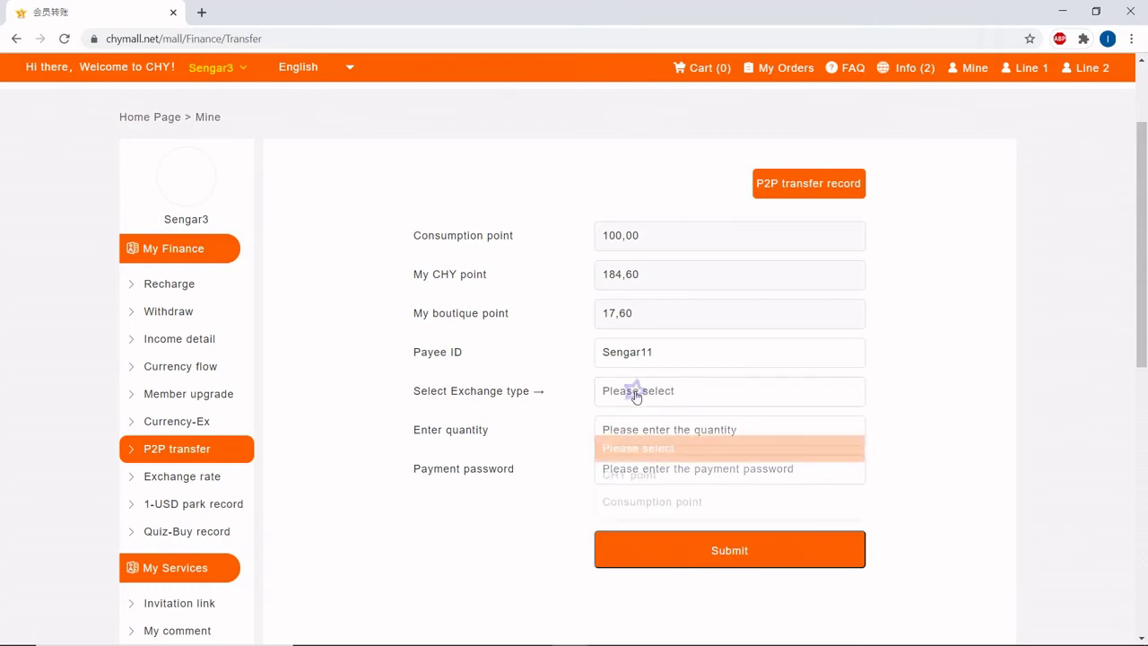
pyautogui.press('Down')
pyautogui.press('Down')
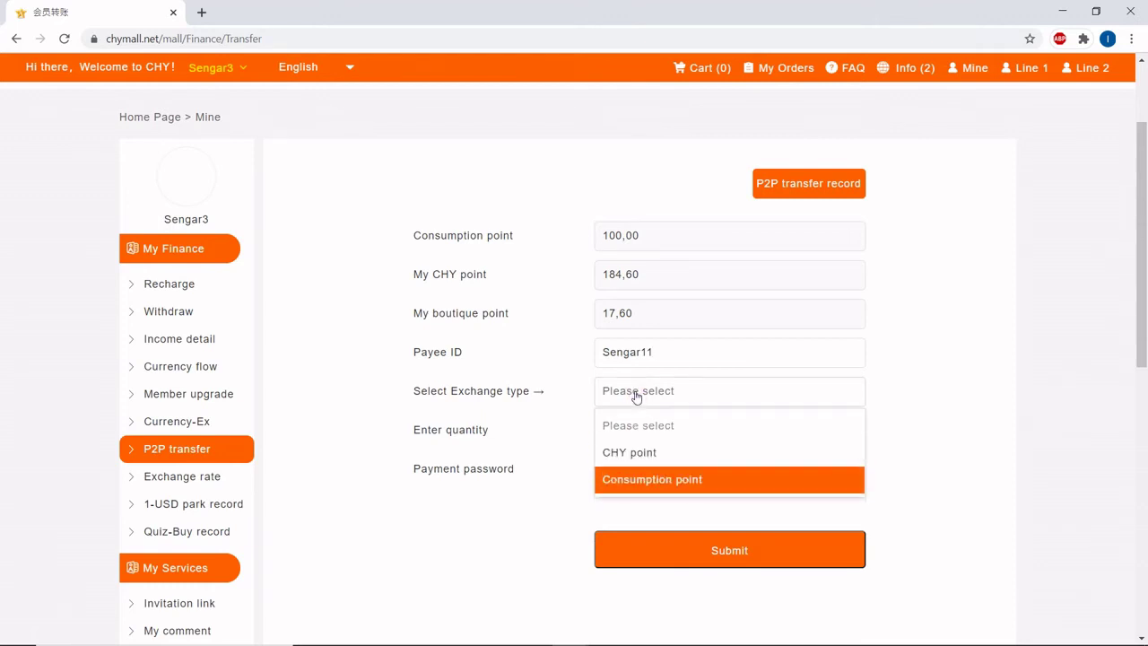
pyautogui.press('Return')
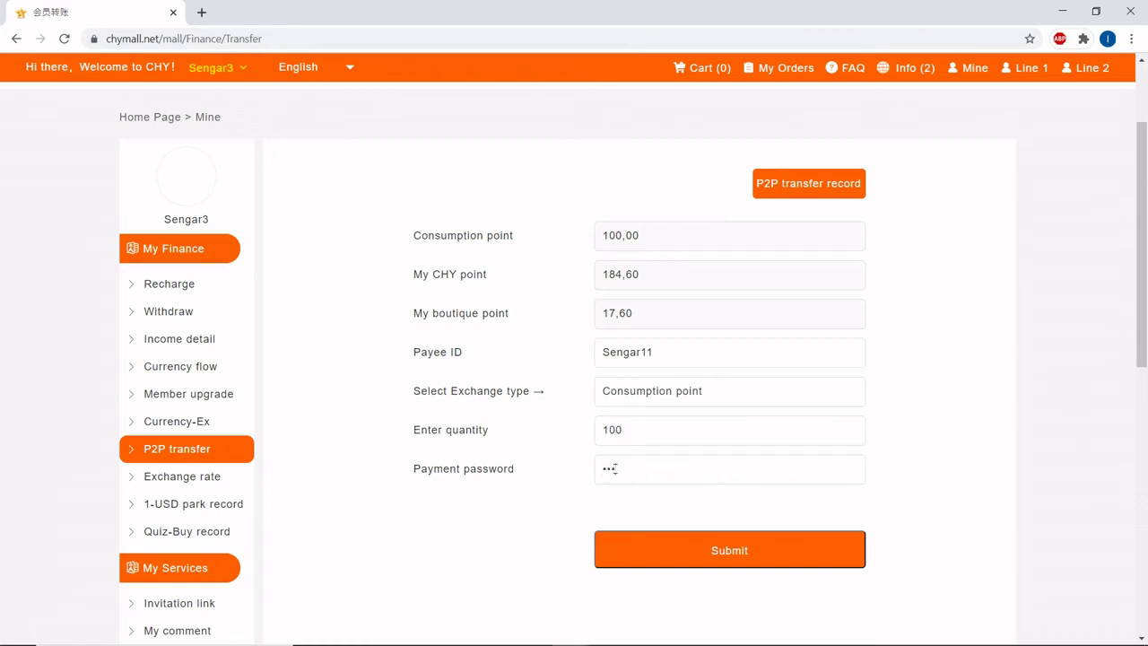
pyautogui.press('Return')
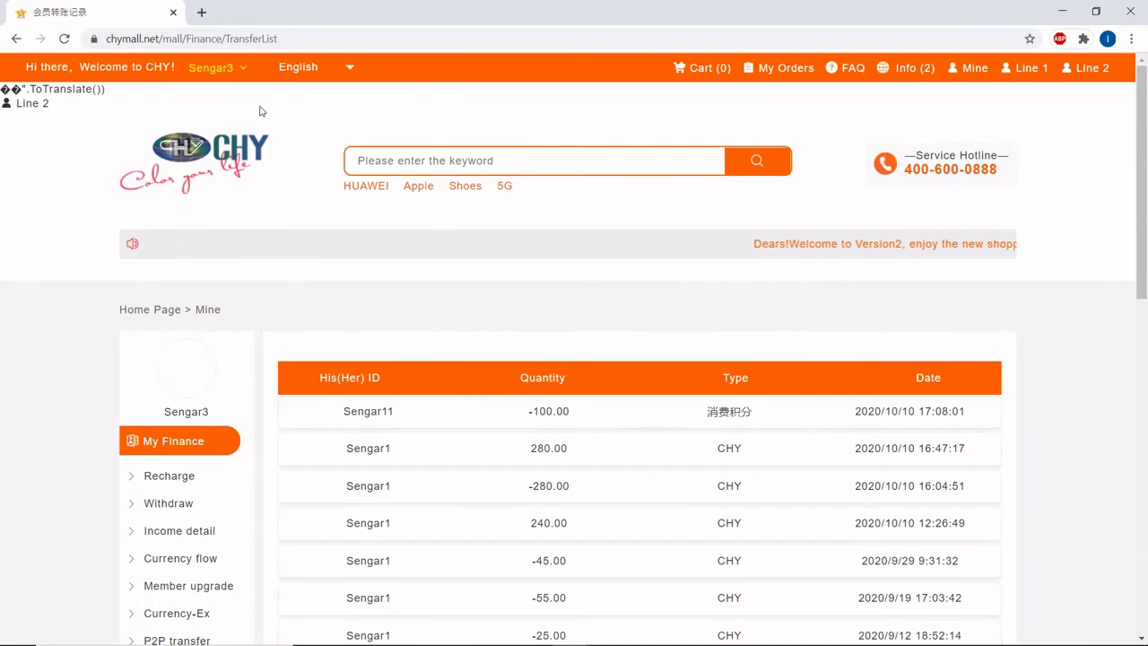
# - Sign out of the sending account and log in with the receiving member's username and password
pyautogui.moveTo(215, 68)
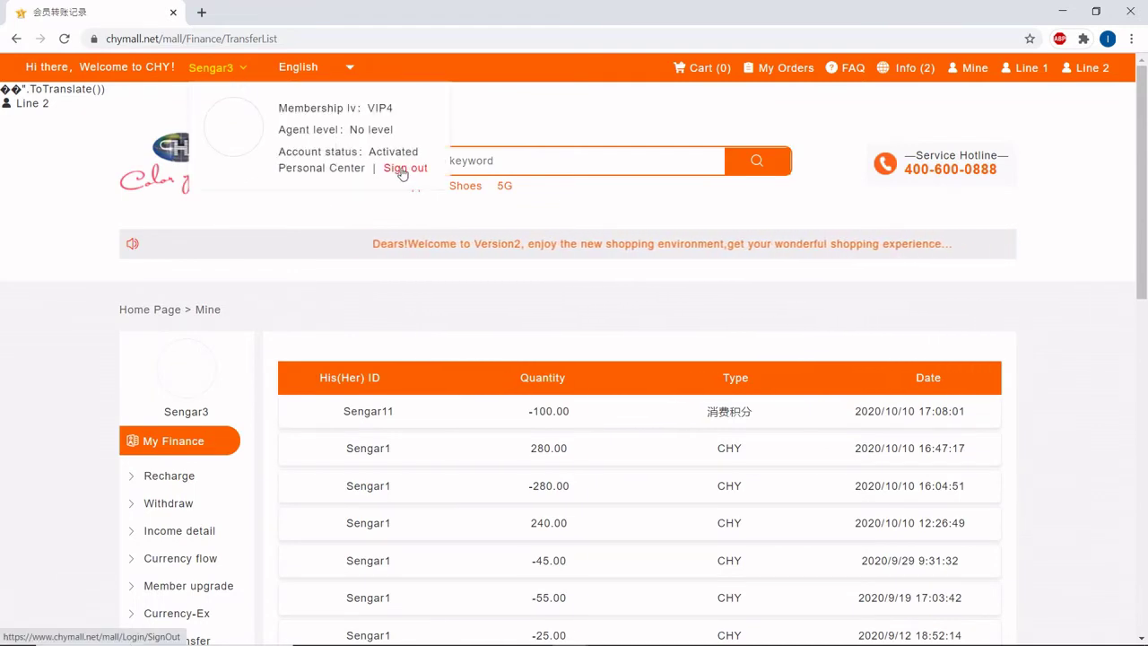
pyautogui.click(397, 171)
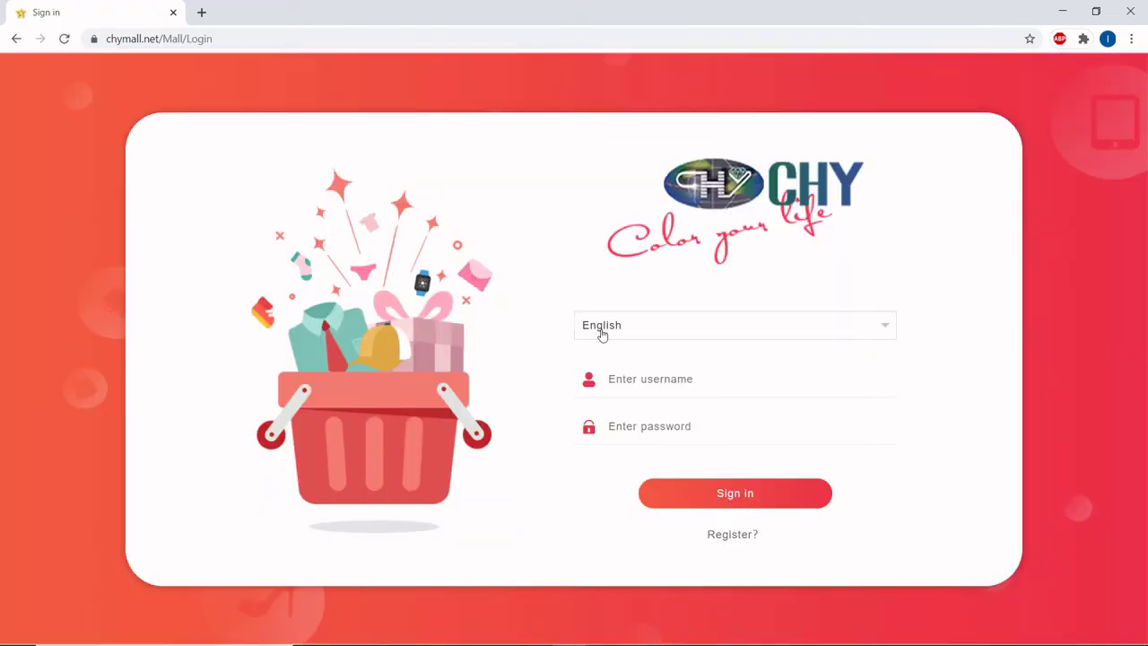
pyautogui.press('capslock')
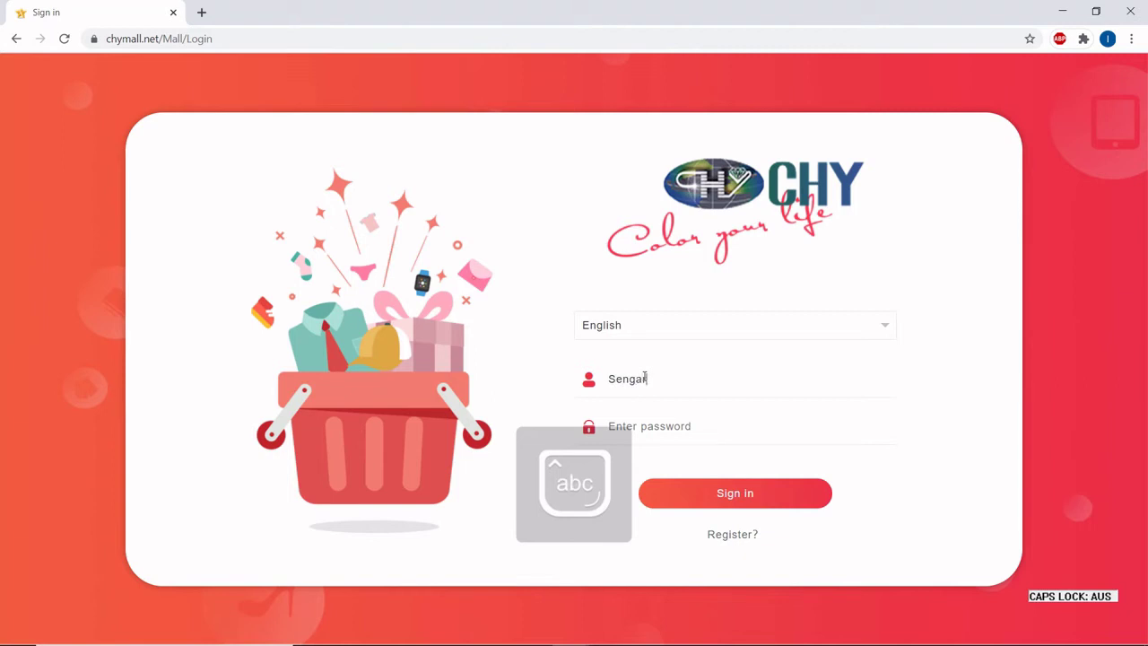
pyautogui.write('11')
pyautogui.press('Tab')
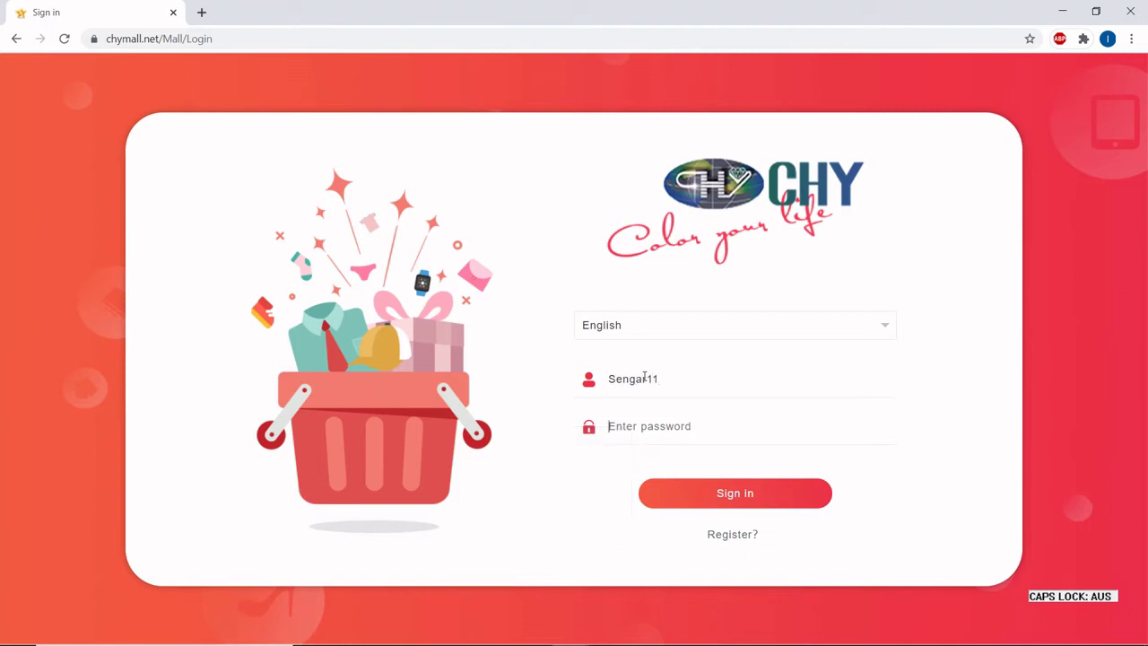
pyautogui.press('capslock')
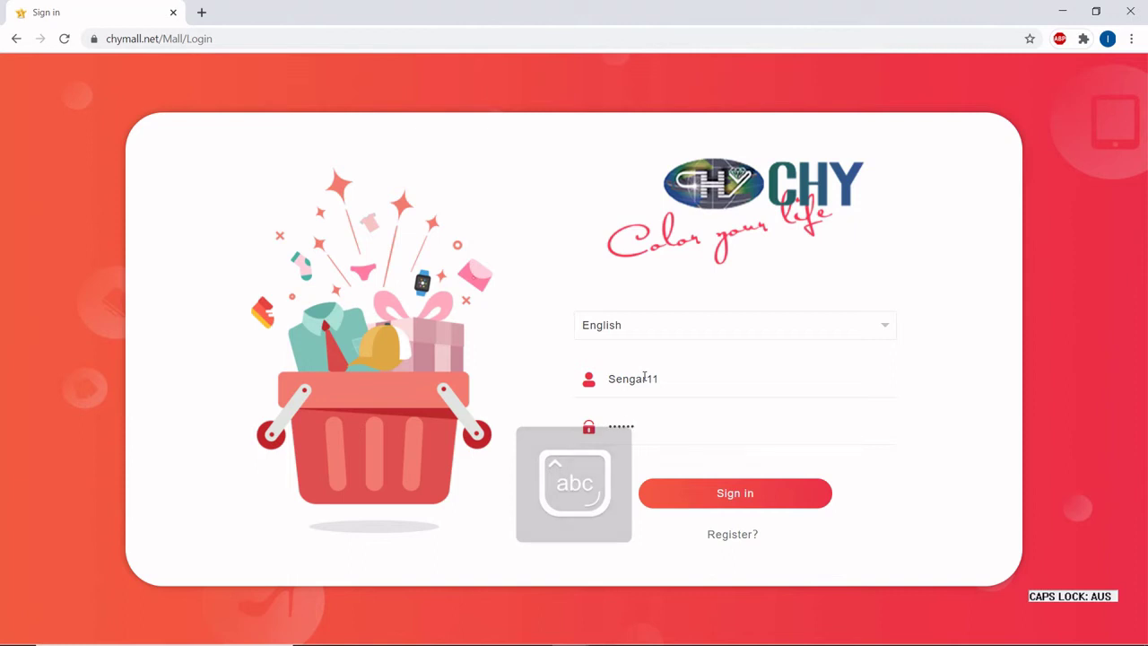
pyautogui.press('Return')
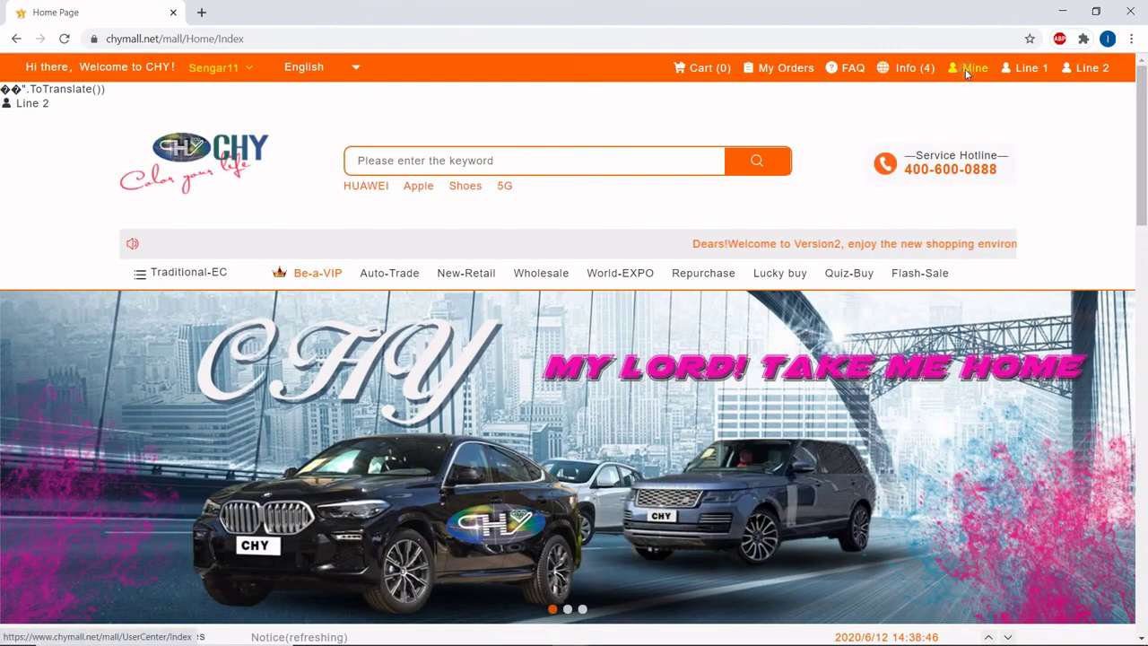
# - Check the profile's 100.00 consumption points, then open the P2P transfer record showing the incoming 100.00
pyautogui.click(973, 68)
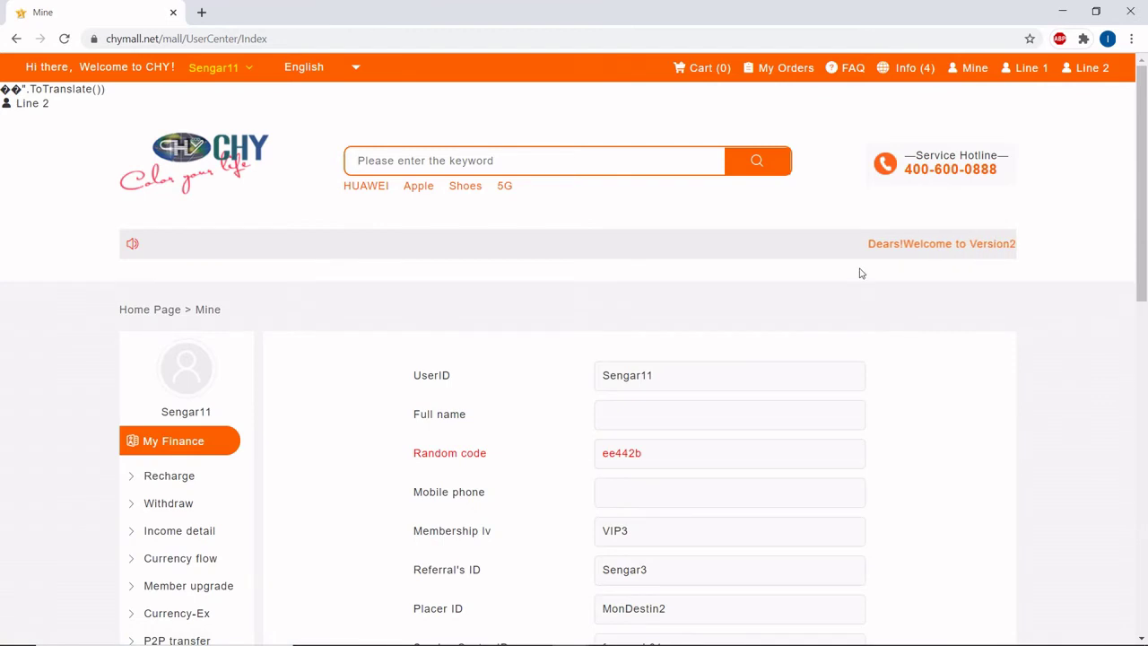
pyautogui.scroll(-3, 859, 272)
pyautogui.scroll(-2, 661, 360)
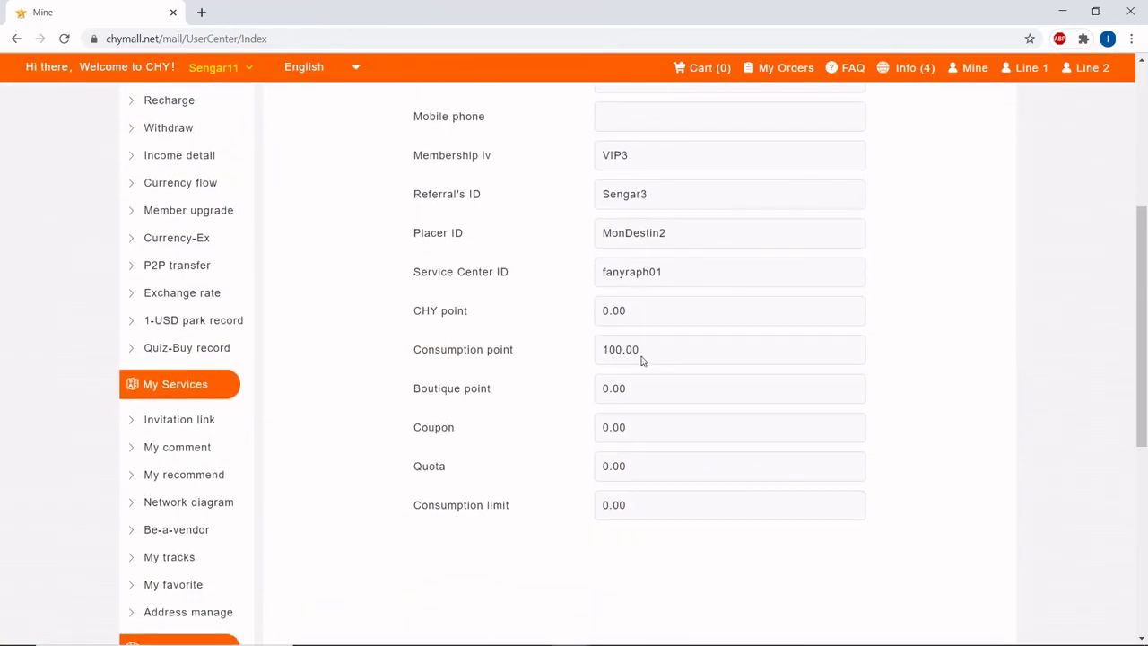
pyautogui.scroll(1, 641, 360)
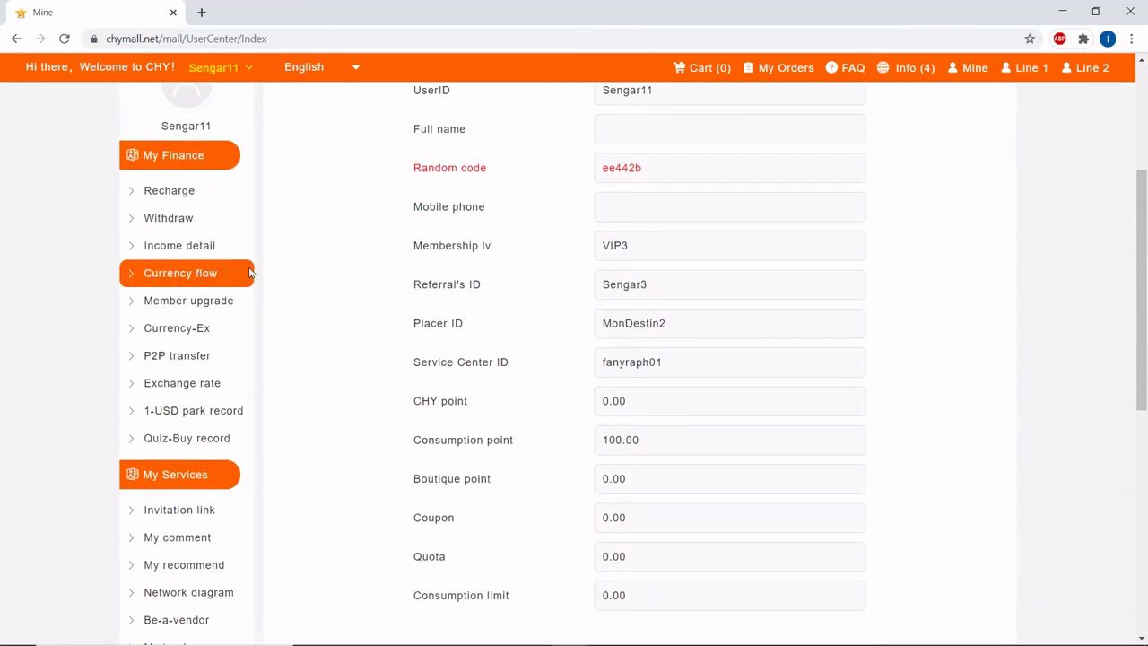
pyautogui.click(185, 358)
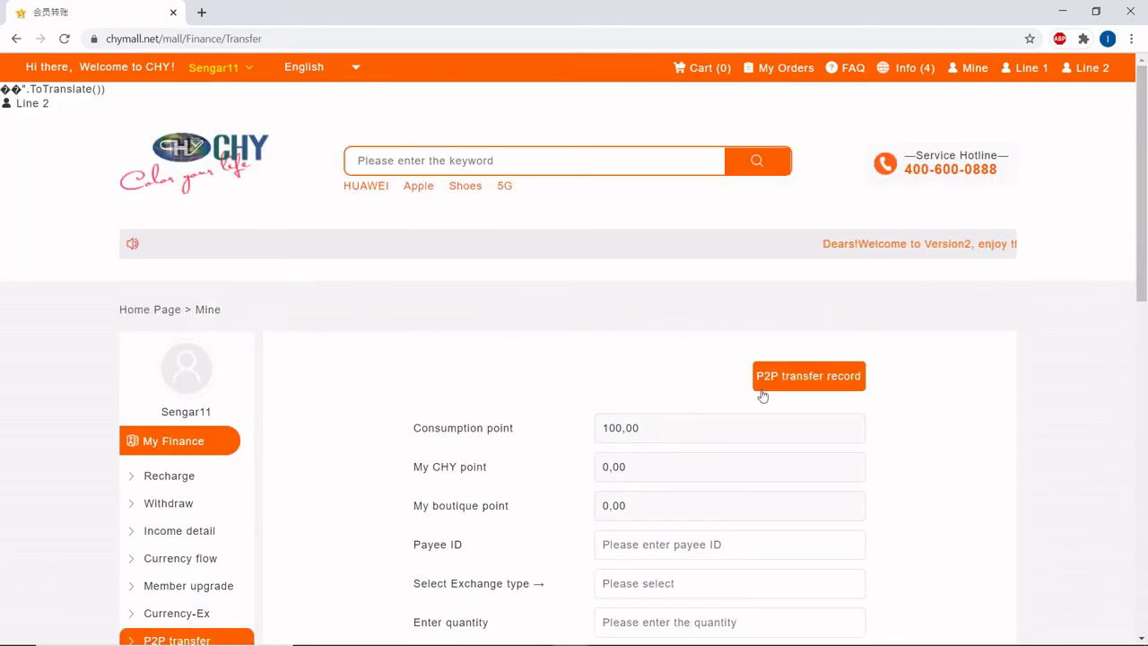
pyautogui.click(787, 382)
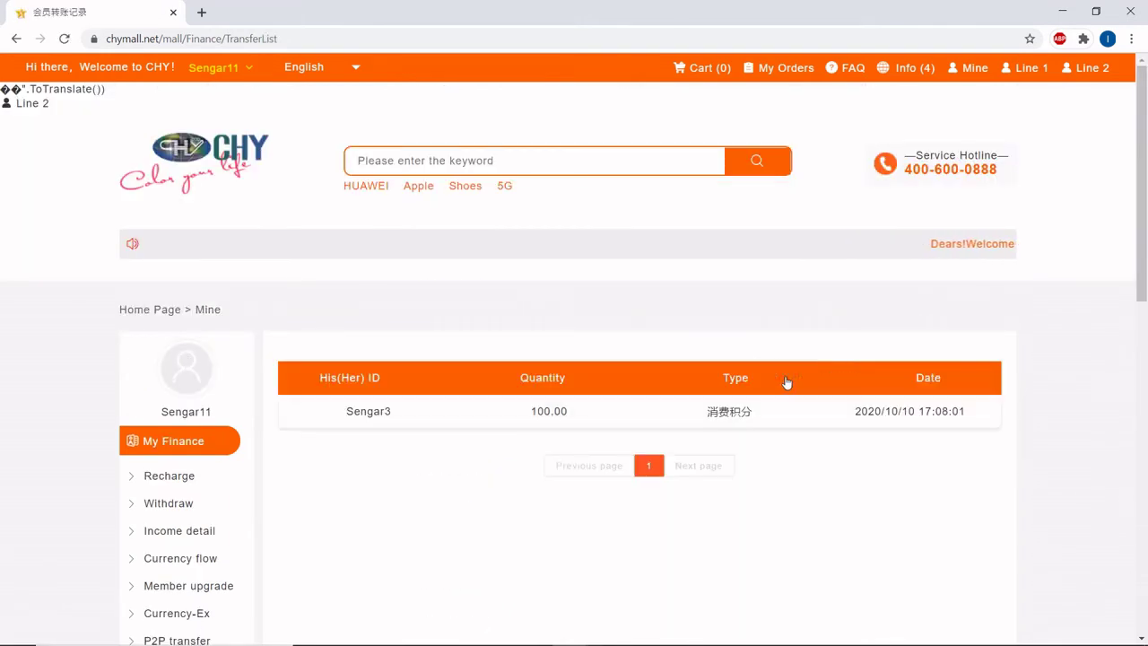
pyautogui.scroll(-2, 787, 382)
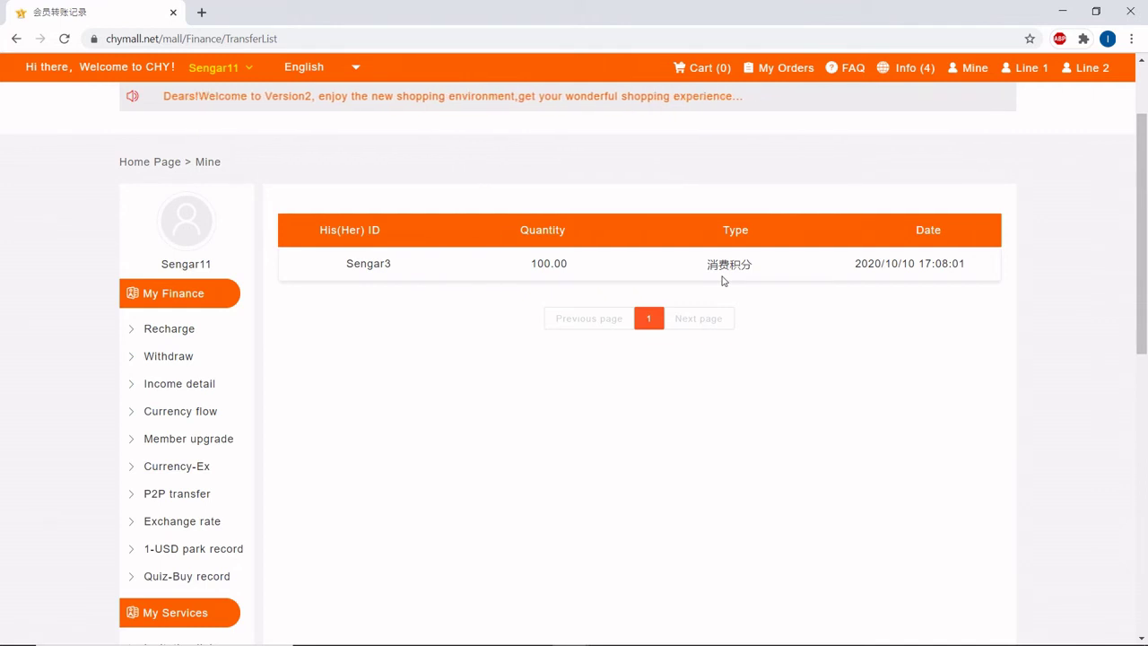
pyautogui.scroll(2, 487, 305)
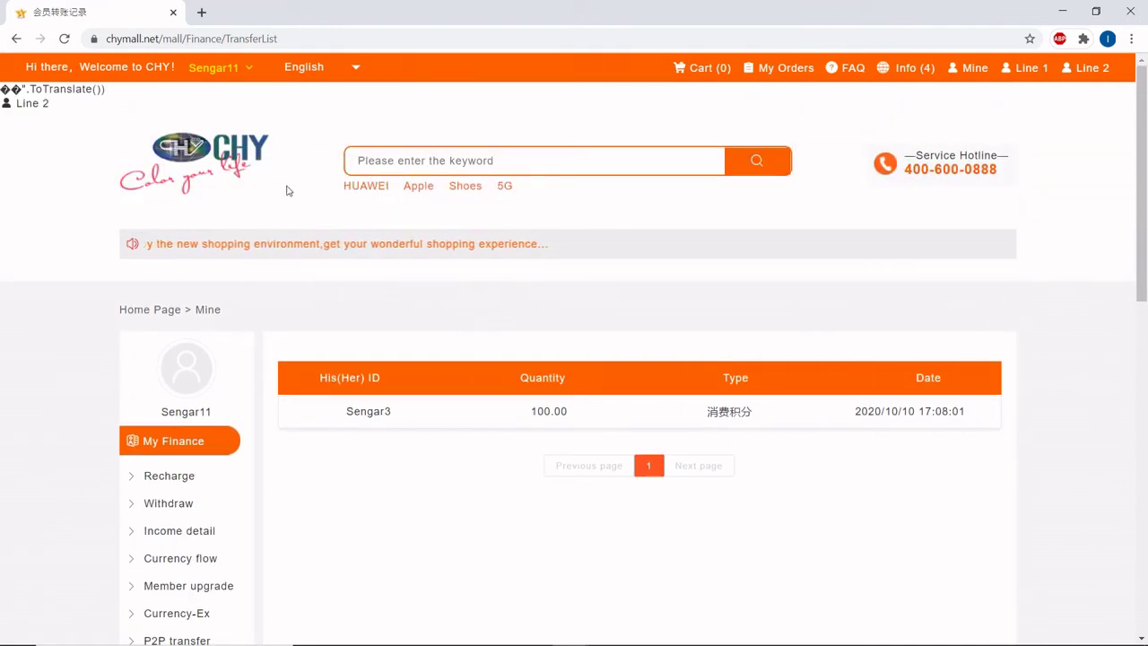
pyautogui.moveTo(215, 67)
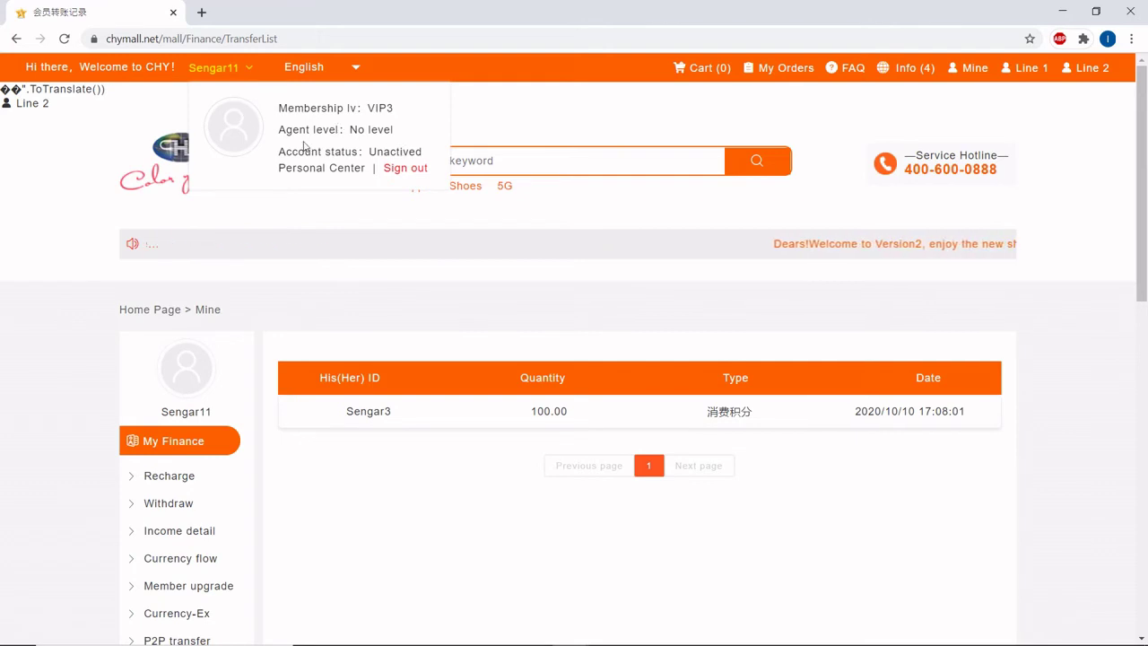
# - Open the VIP3 membership product from the home page's Be-a-VIP section
pyautogui.click(149, 310)
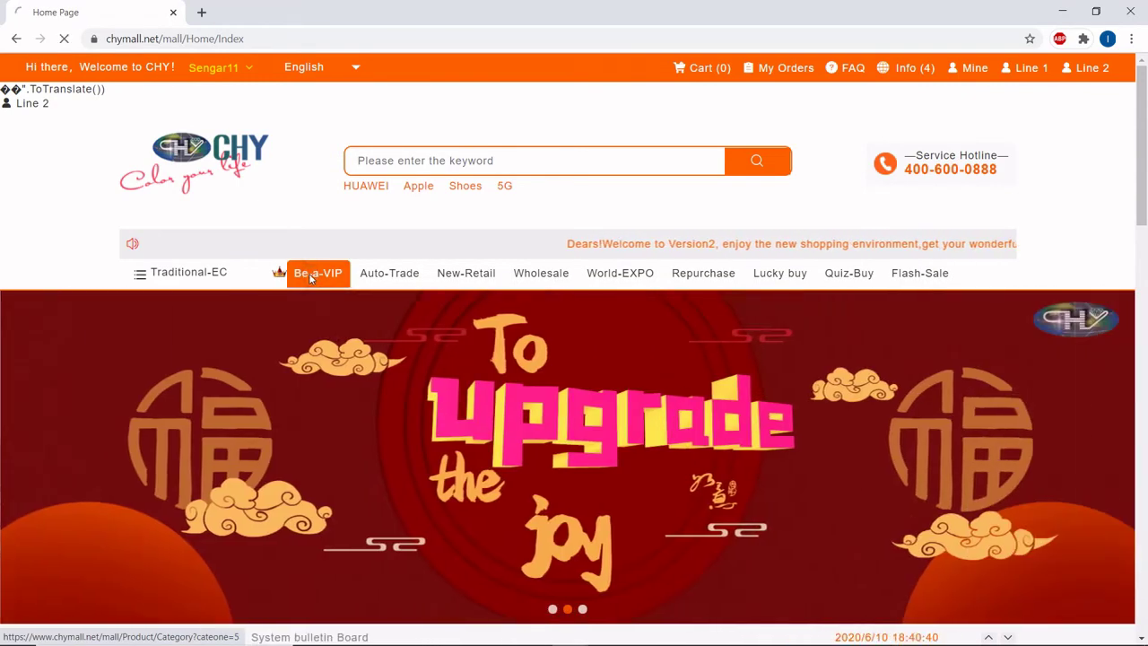
pyautogui.click(309, 273)
pyautogui.scroll(-5, 309, 279)
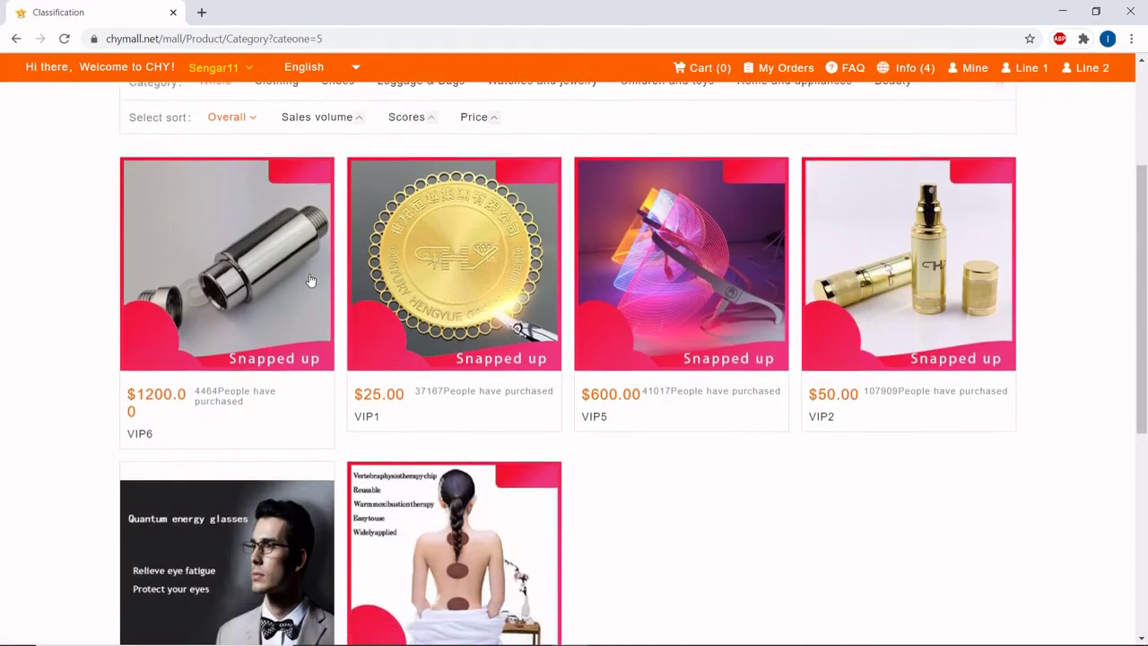
pyautogui.scroll(-1, 309, 280)
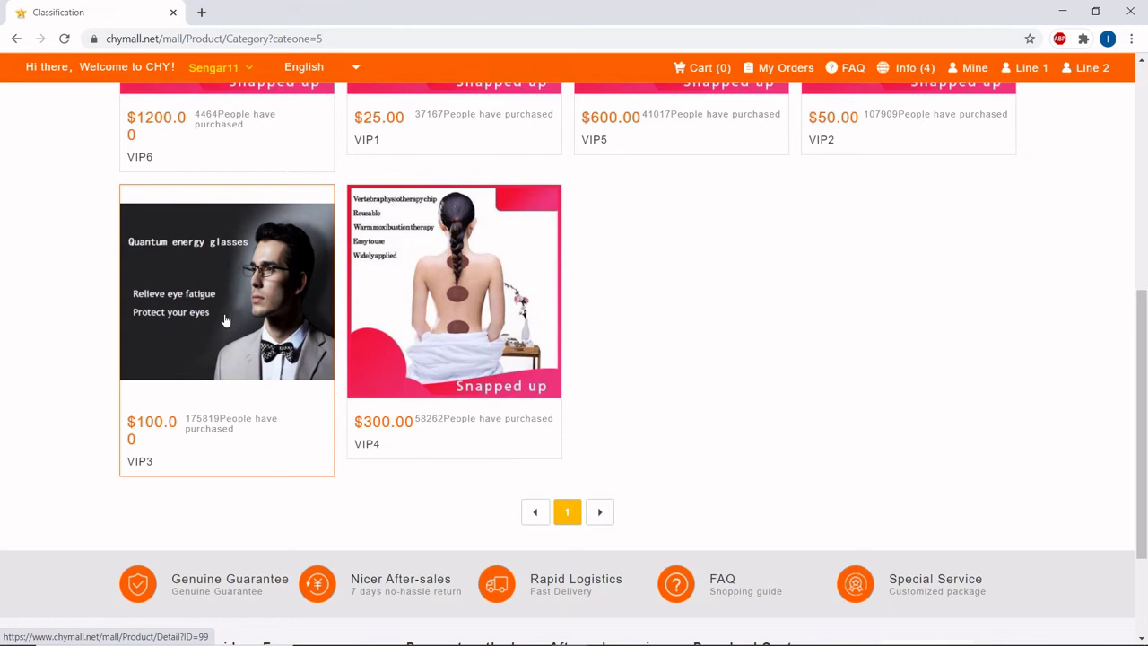
pyautogui.click(225, 318)
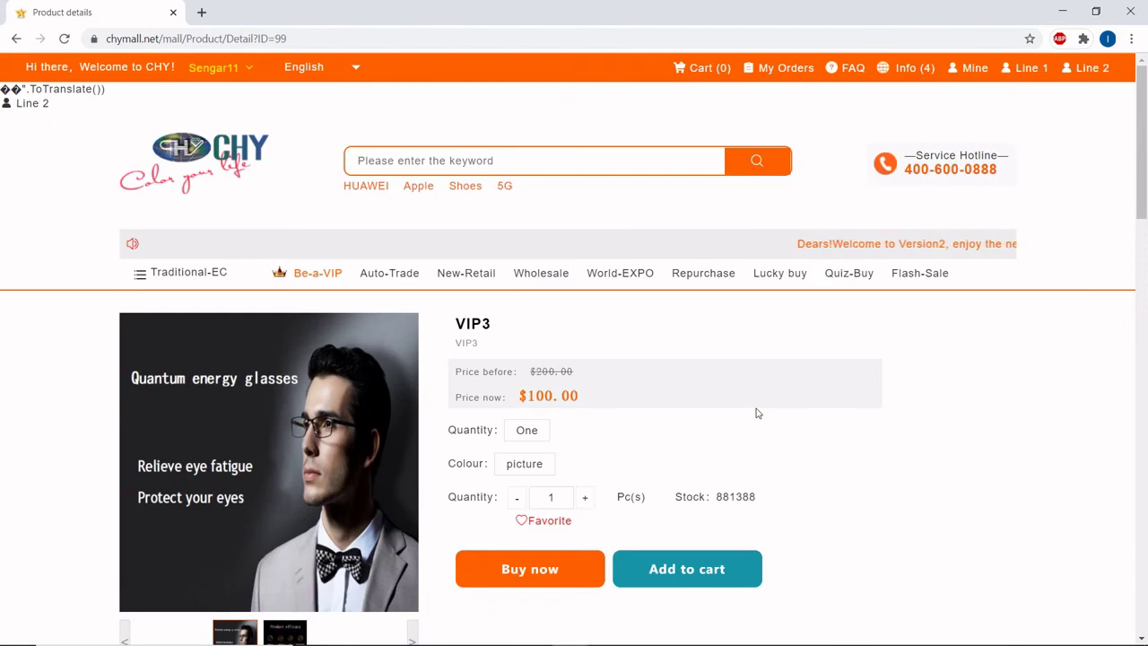
# - Select quantity One and colour picture, then buy the $100 VIP3 product now
pyautogui.scroll(-1, 756, 410)
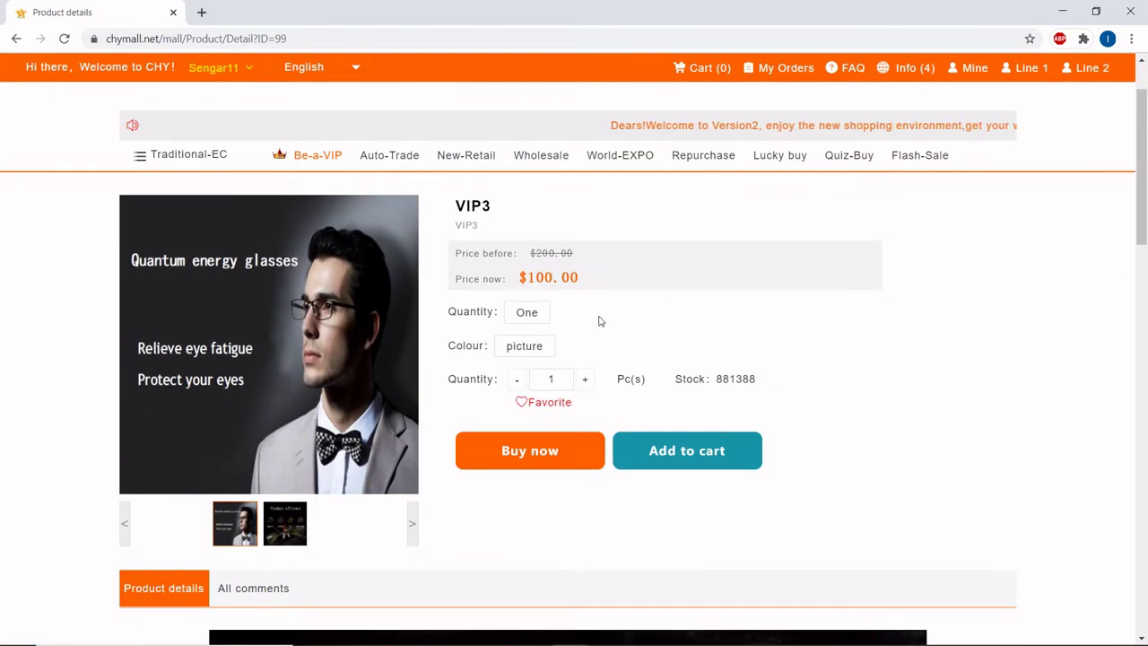
pyautogui.click(528, 315)
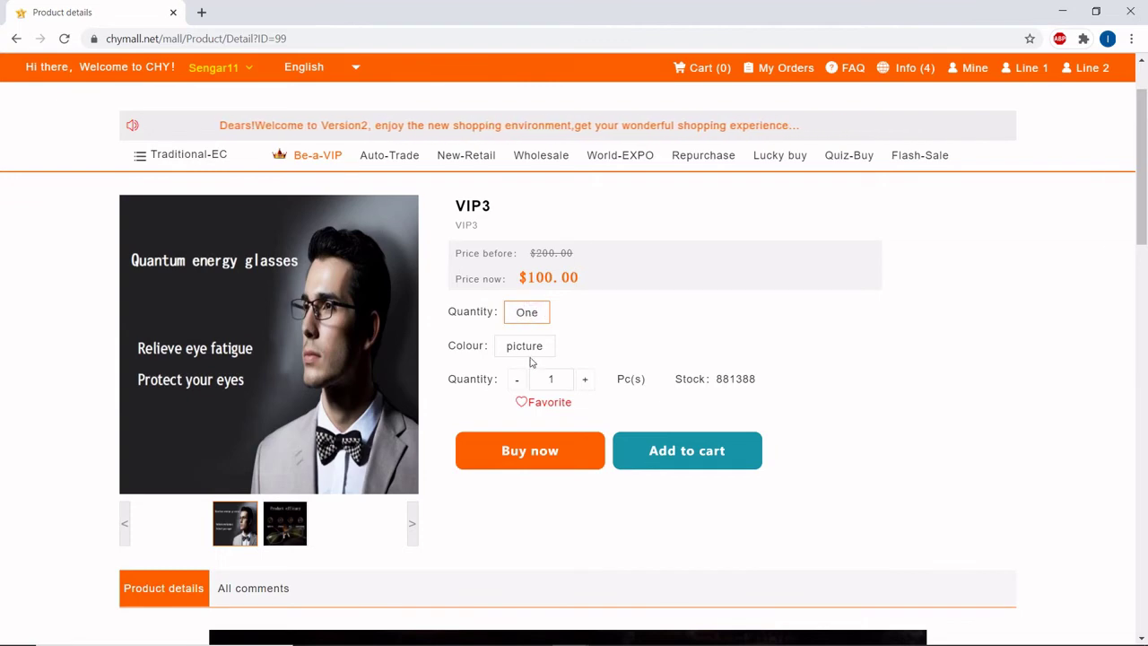
pyautogui.click(528, 349)
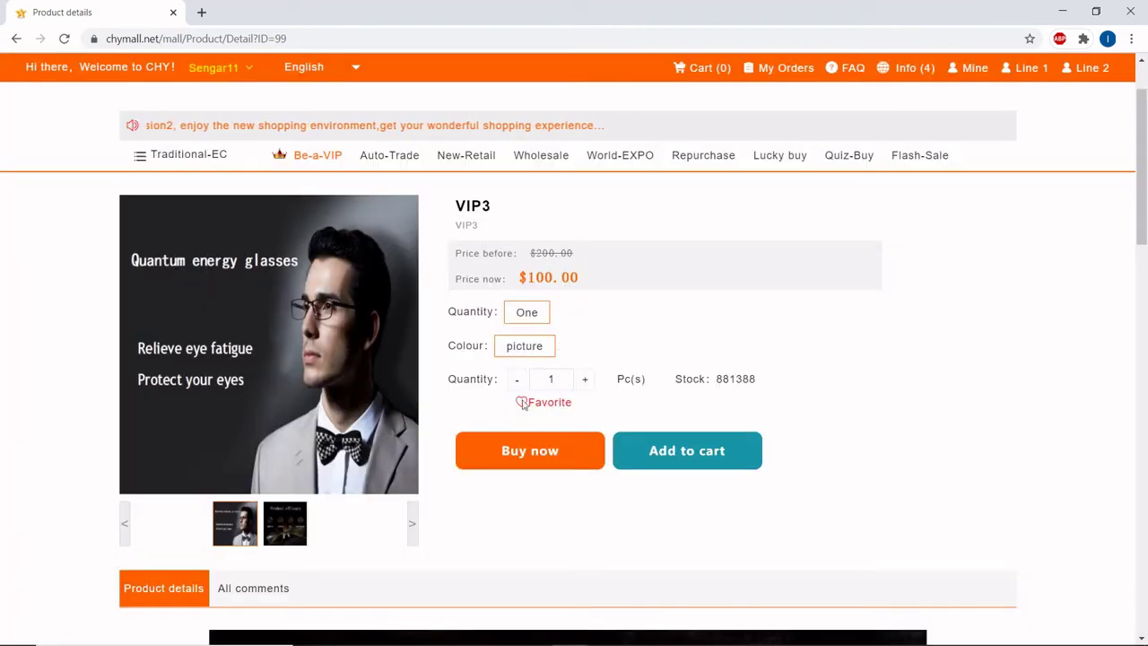
pyautogui.click(527, 451)
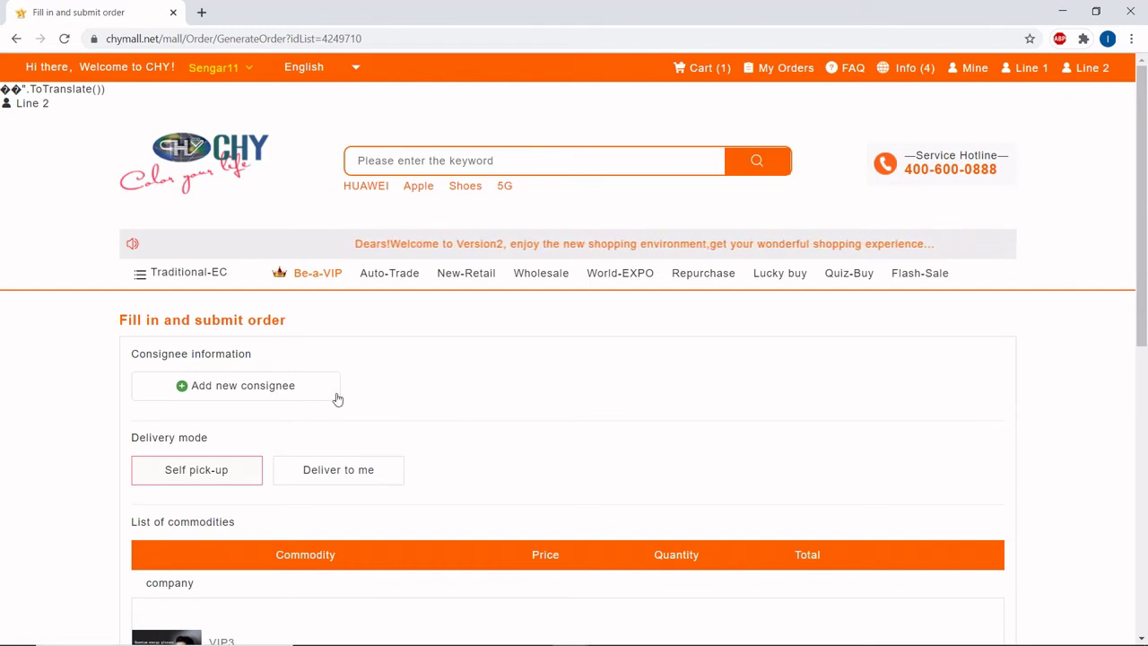
# - Start a new consignee and fill in the consignee's full name and mobile number
pyautogui.click(238, 387)
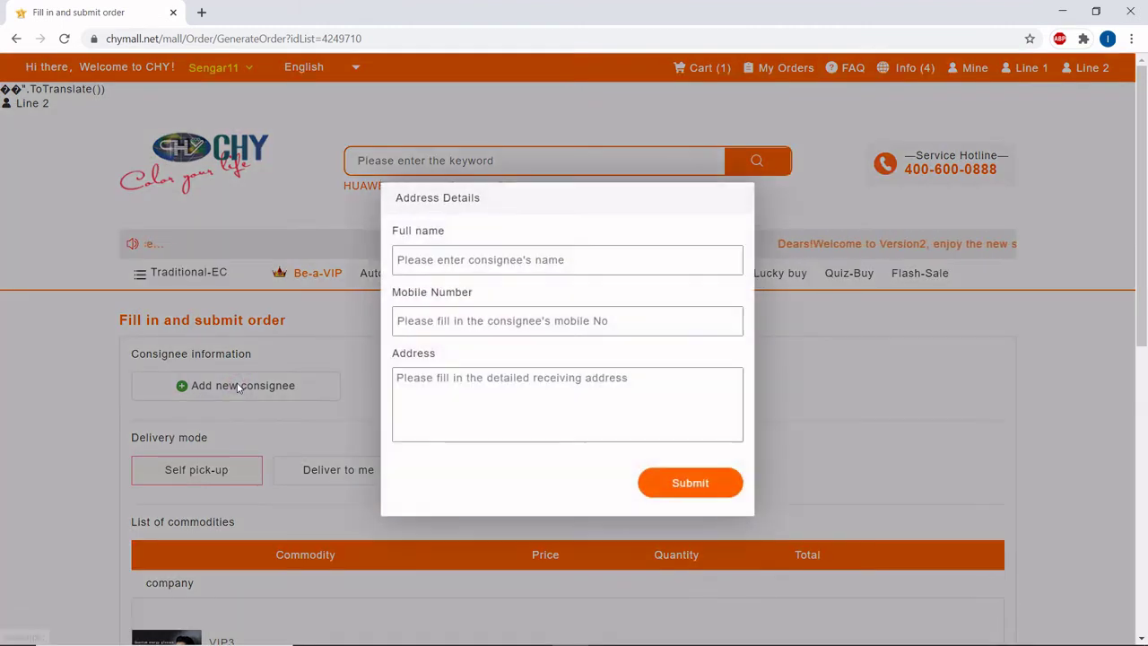
pyautogui.click(469, 261)
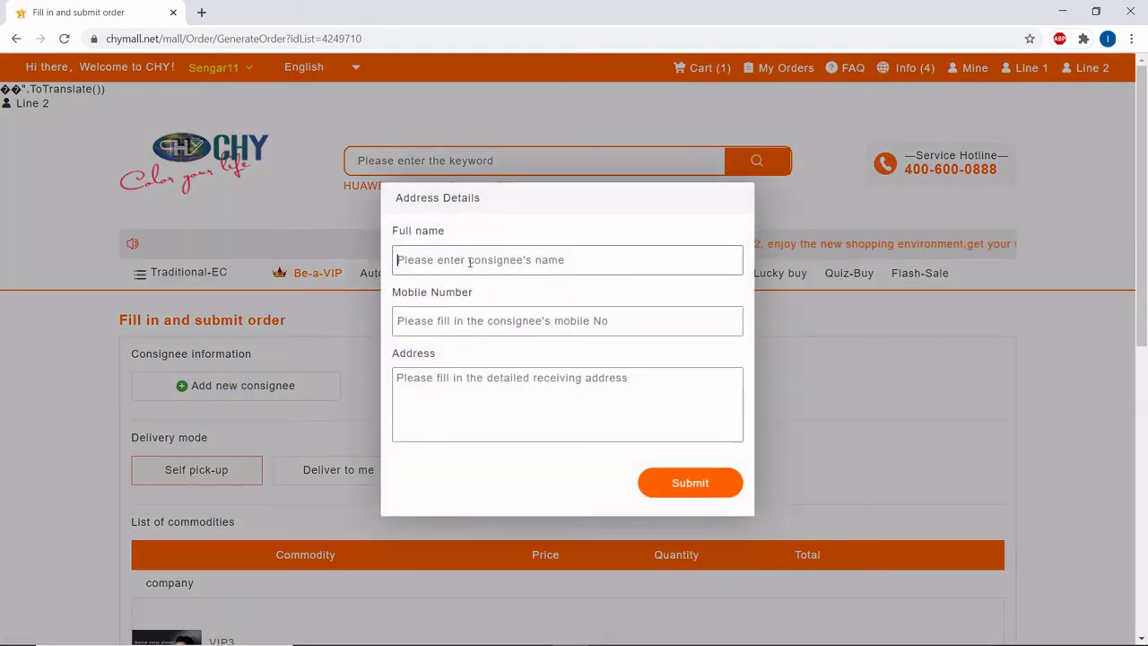
pyautogui.press('capslock')
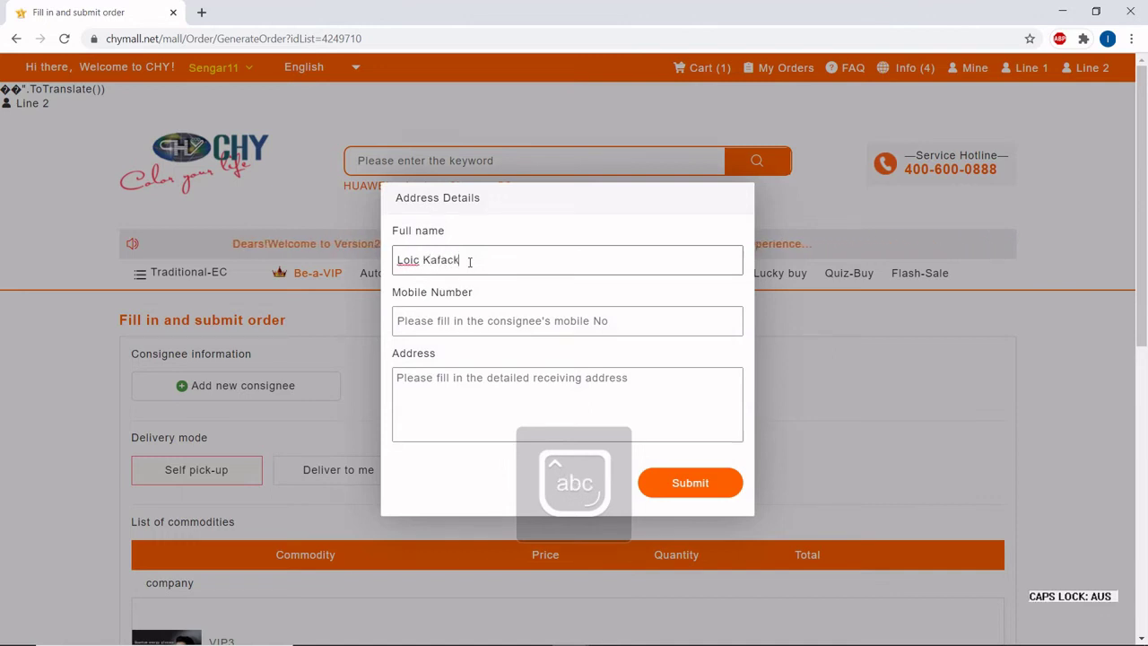
pyautogui.click(443, 323)
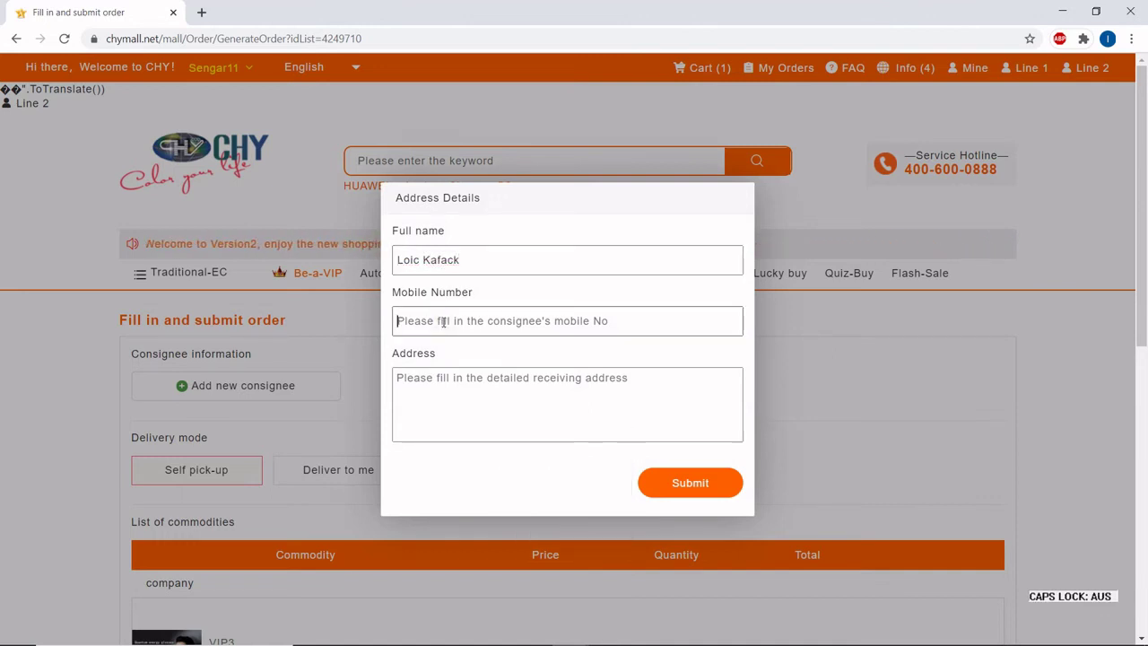
pyautogui.write('00000000')
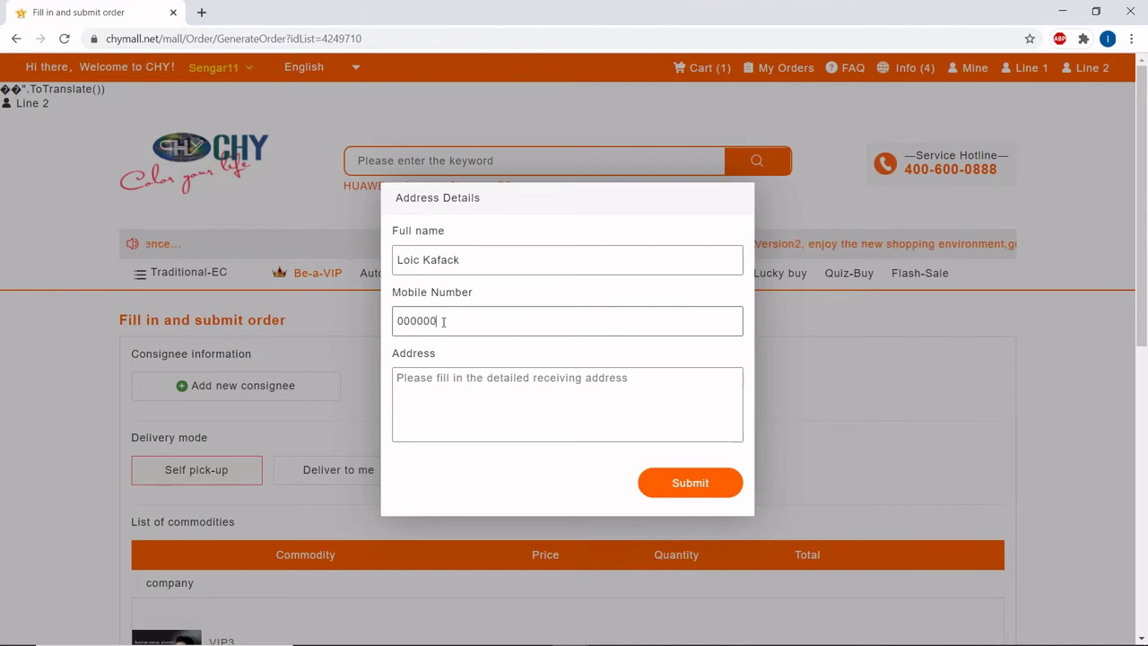
# - Enter the consignee's delivery address and submit the address details
pyautogui.click(442, 374)
pyautogui.press('capslock')
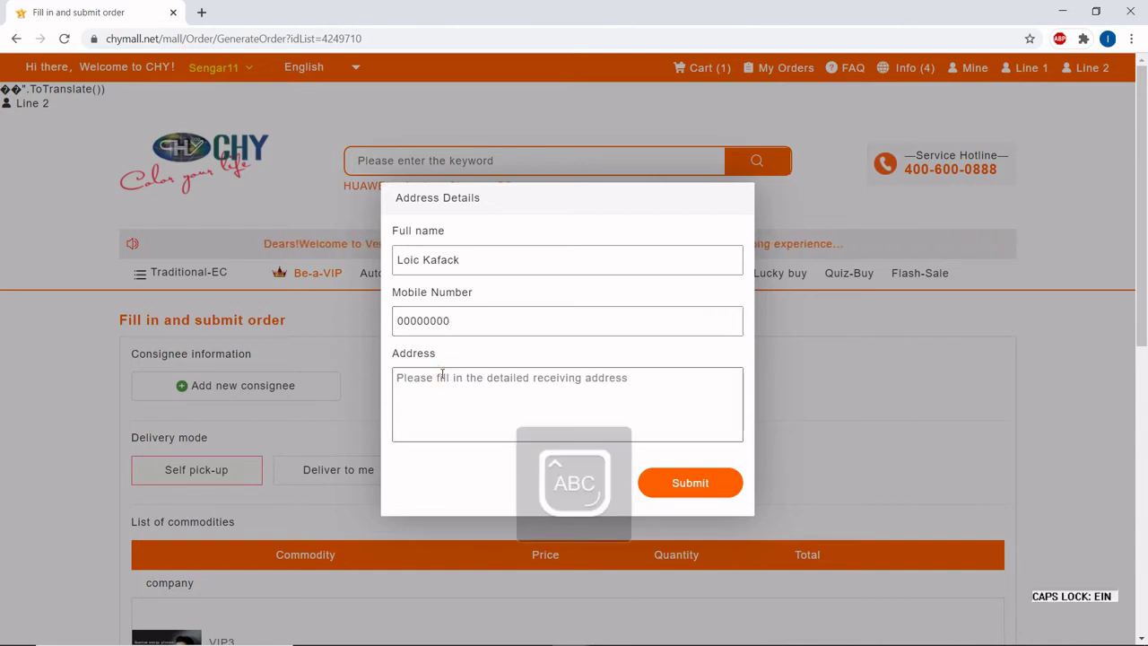
pyautogui.write('D')
pyautogui.press('capslock')
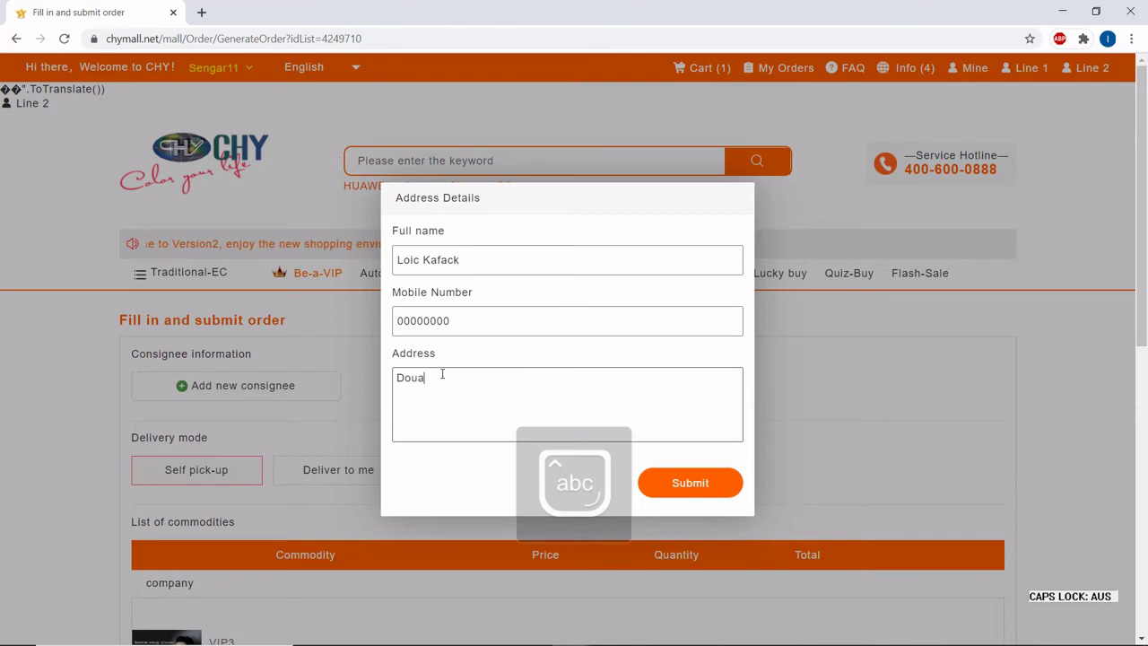
pyautogui.write('ouala-Cameroon(fanyraph01')
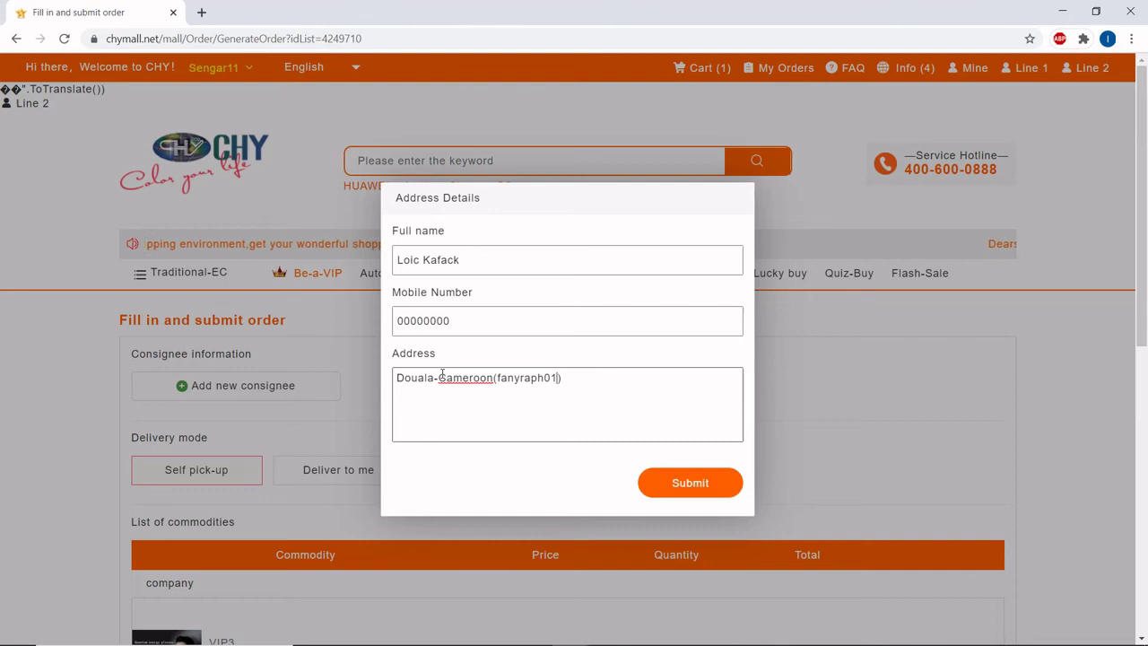
pyautogui.click(517, 460)
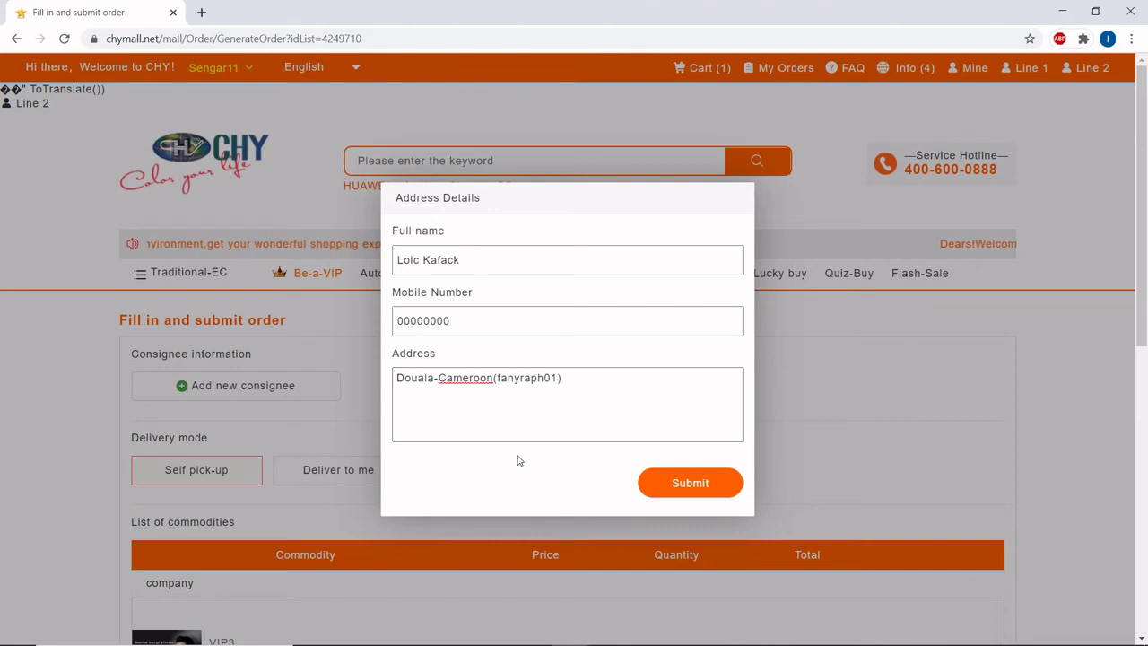
pyautogui.click(669, 484)
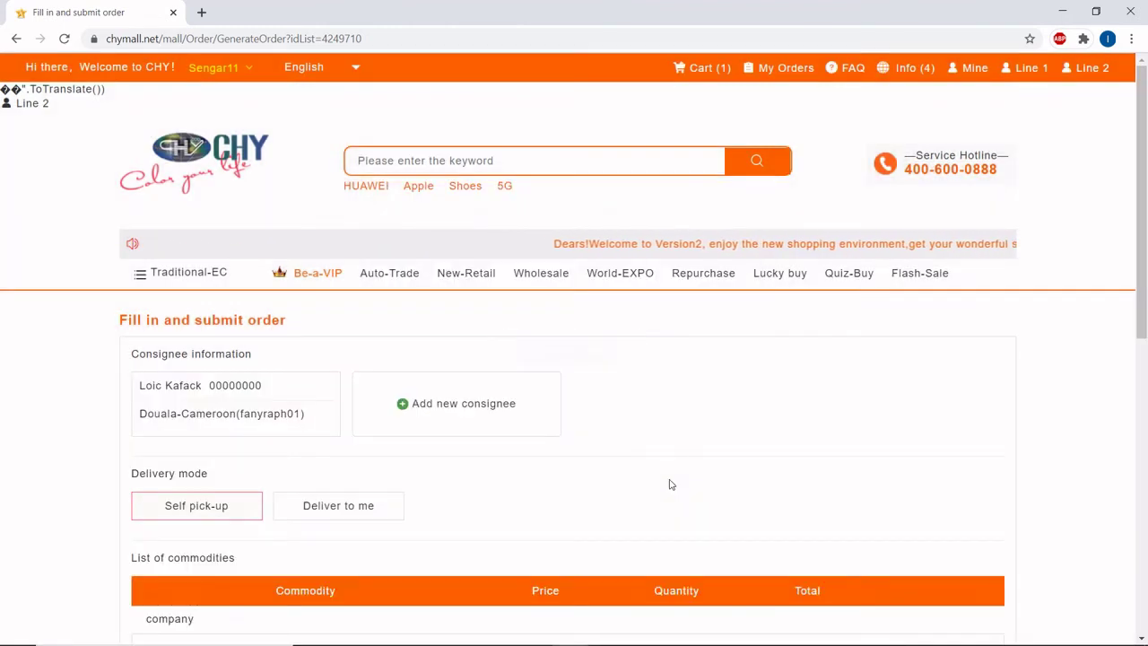
# - Select the new consignee with Deliver to me and continue to pay the $100.00 order
pyautogui.click(329, 434)
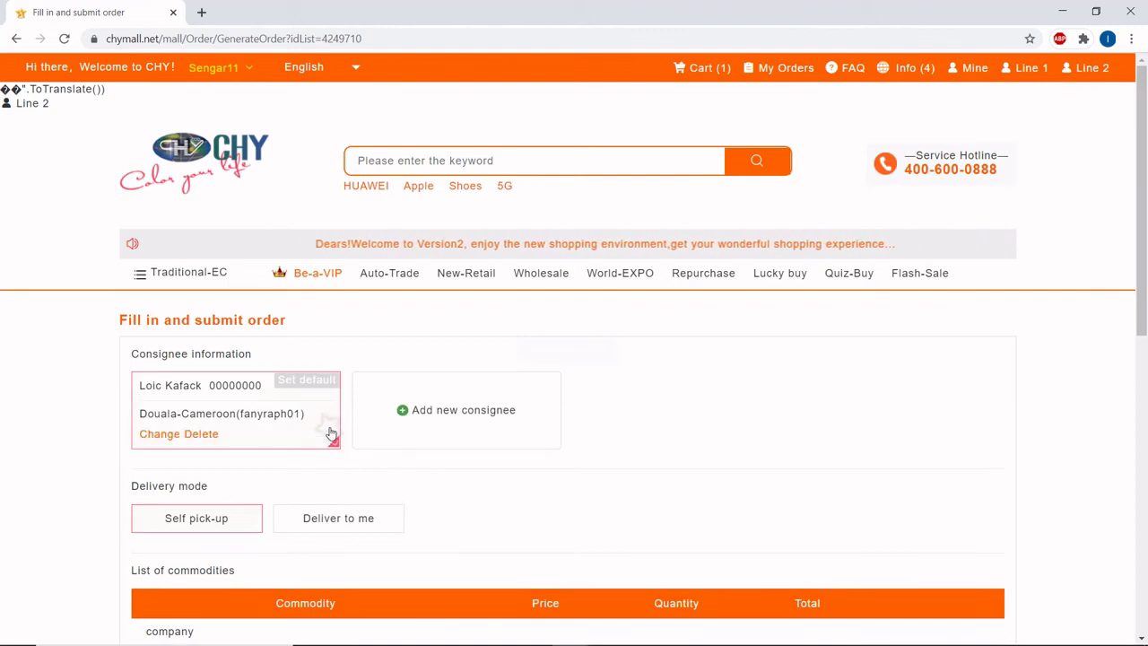
pyautogui.click(352, 527)
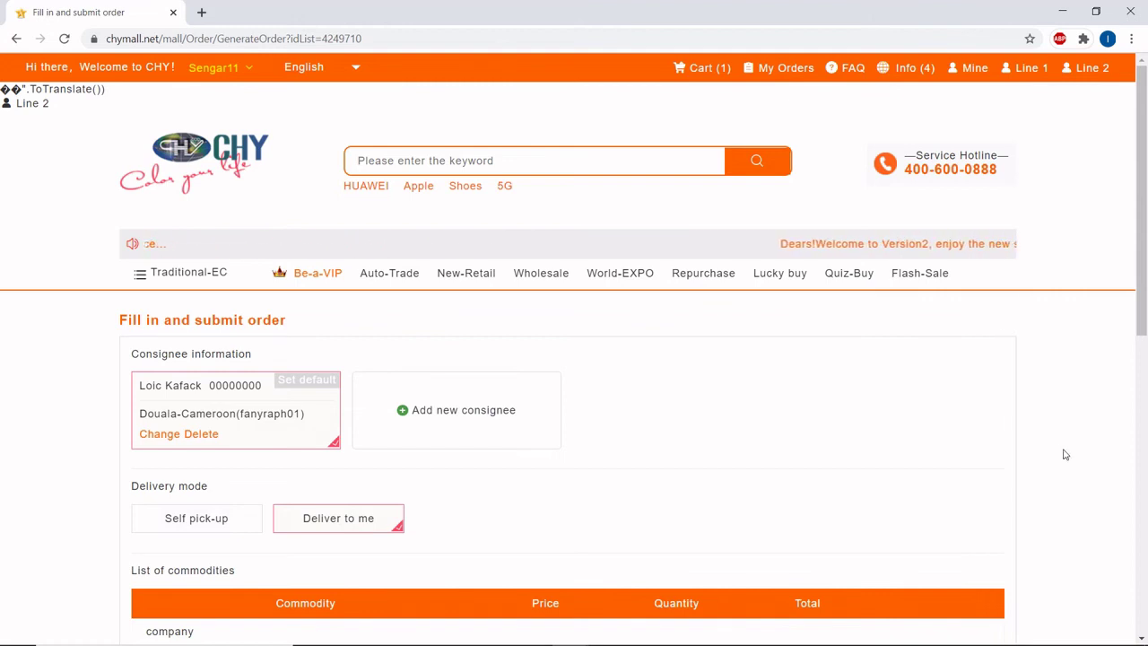
pyautogui.scroll(-6, 1066, 454)
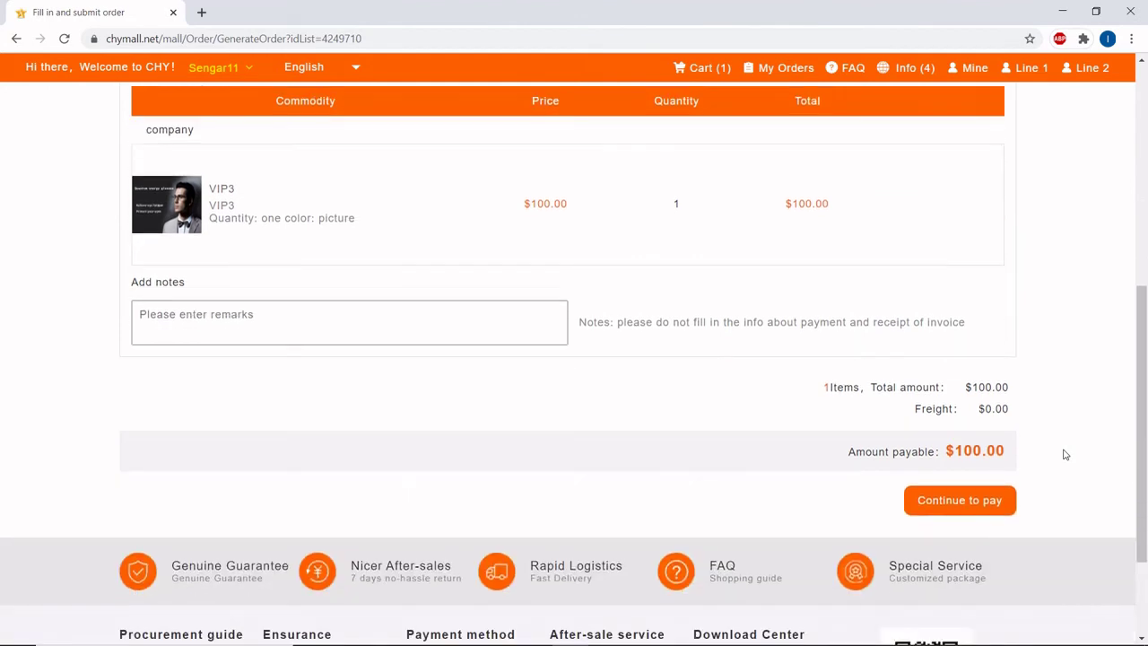
pyautogui.scroll(2, 1065, 455)
pyautogui.scroll(-2, 1066, 455)
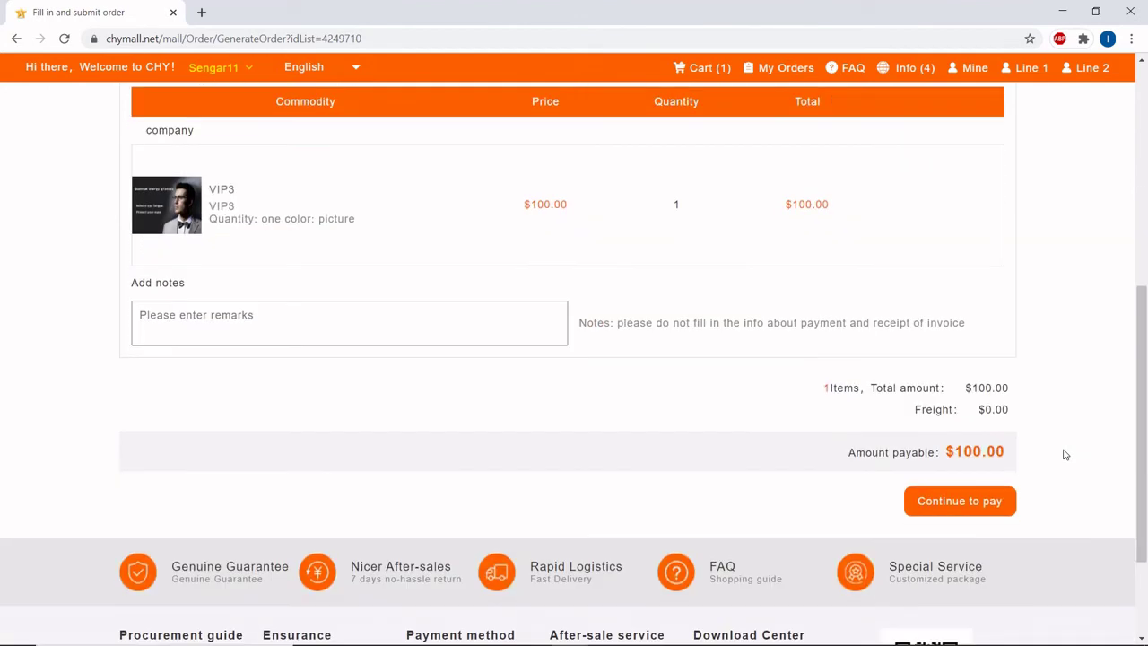
pyautogui.scroll(-1, 1049, 457)
pyautogui.click(972, 455)
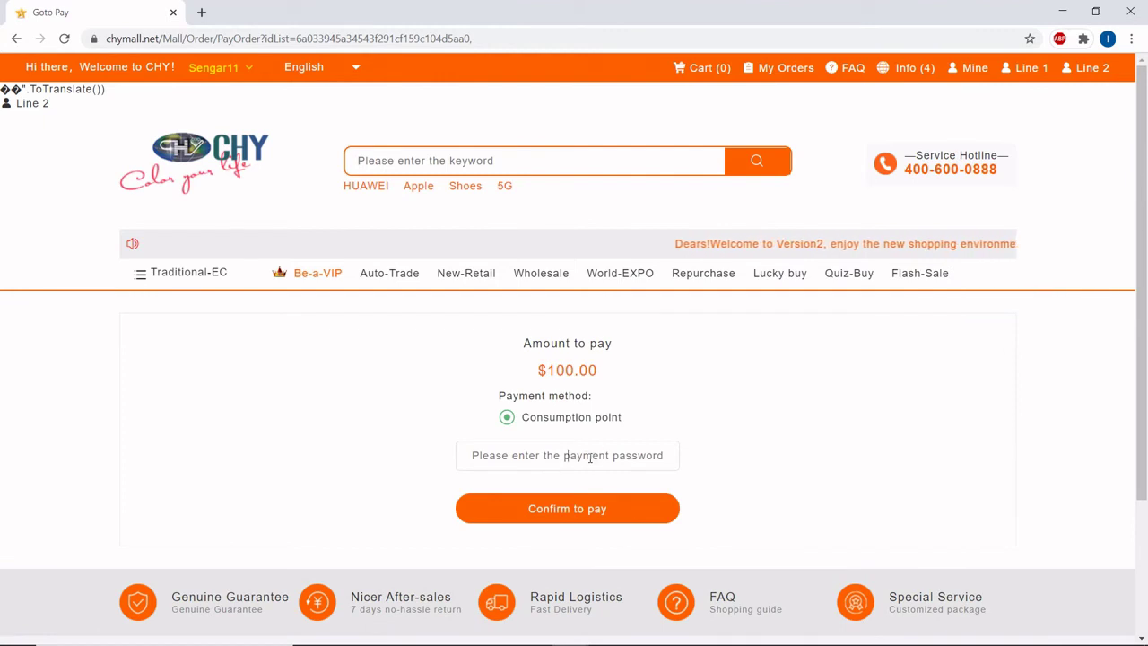
# - Confirm the $100.00 consumption-point payment with the payment password and view the paid VIP3 order
pyautogui.press('capslock')
pyautogui.press('capslock')
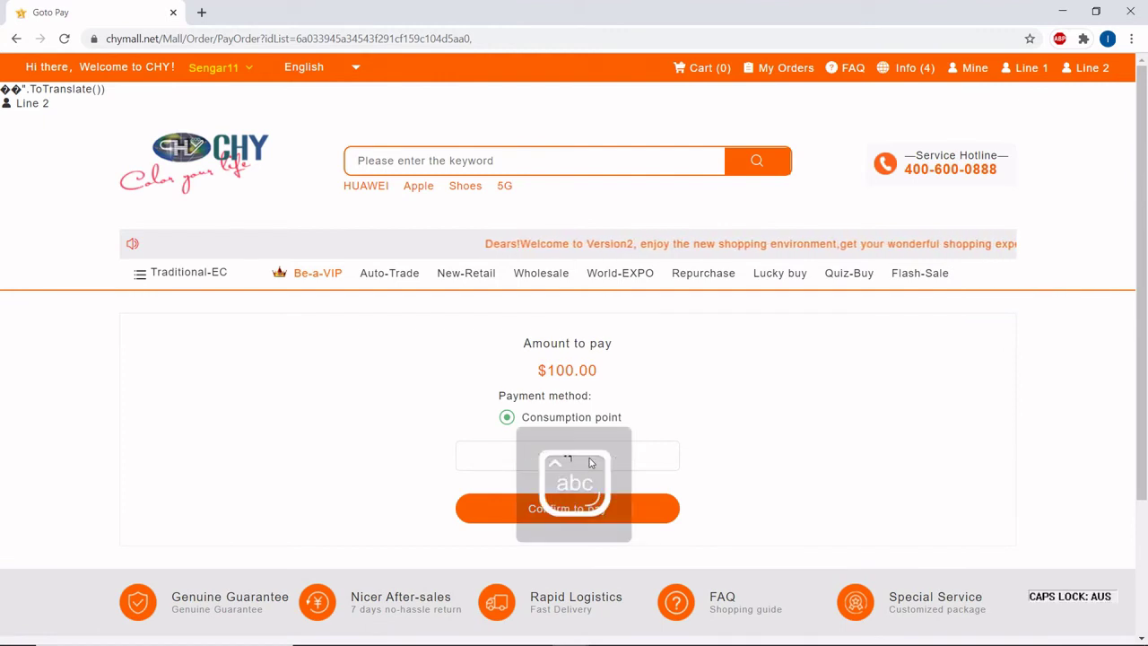
pyautogui.write('••••••')
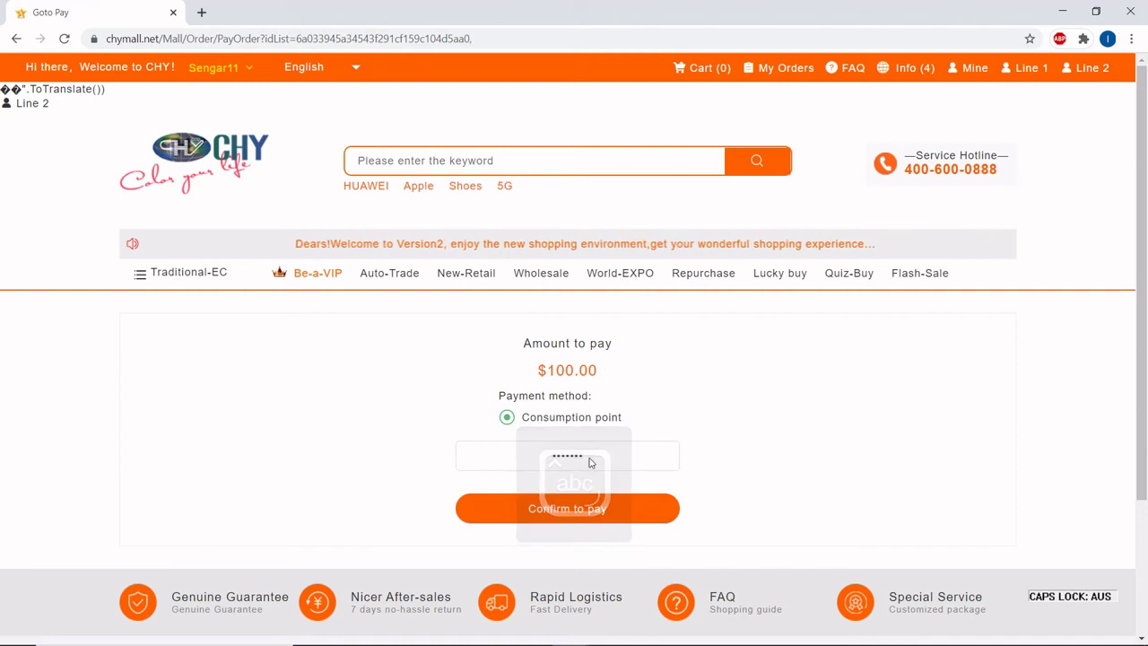
pyautogui.press('Return')
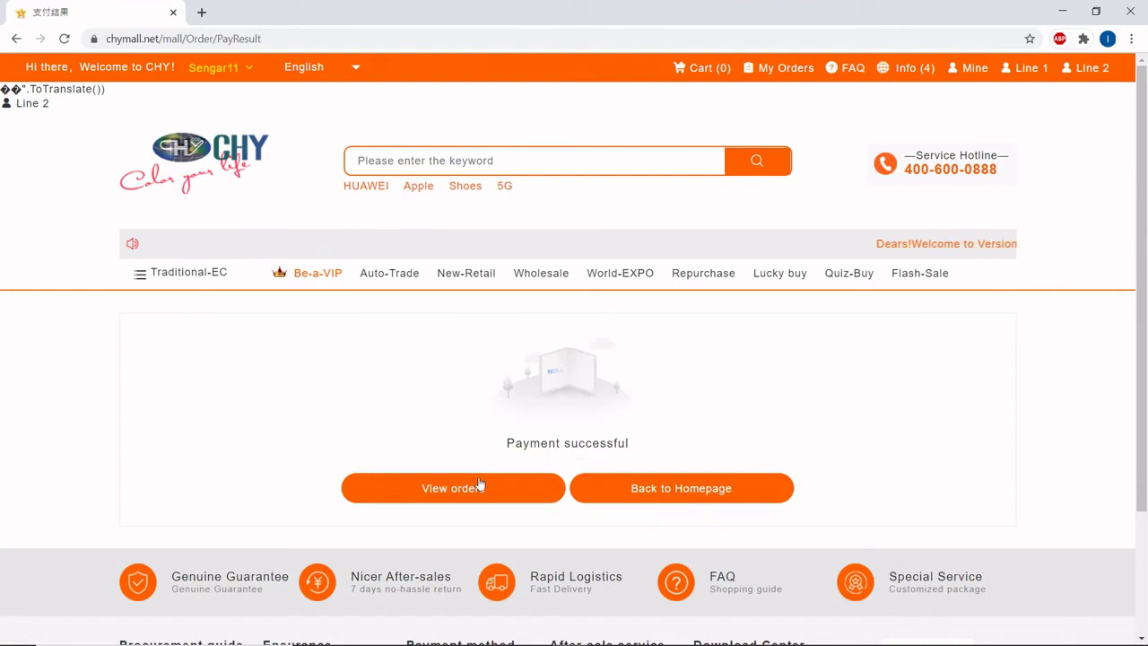
pyautogui.click(454, 489)
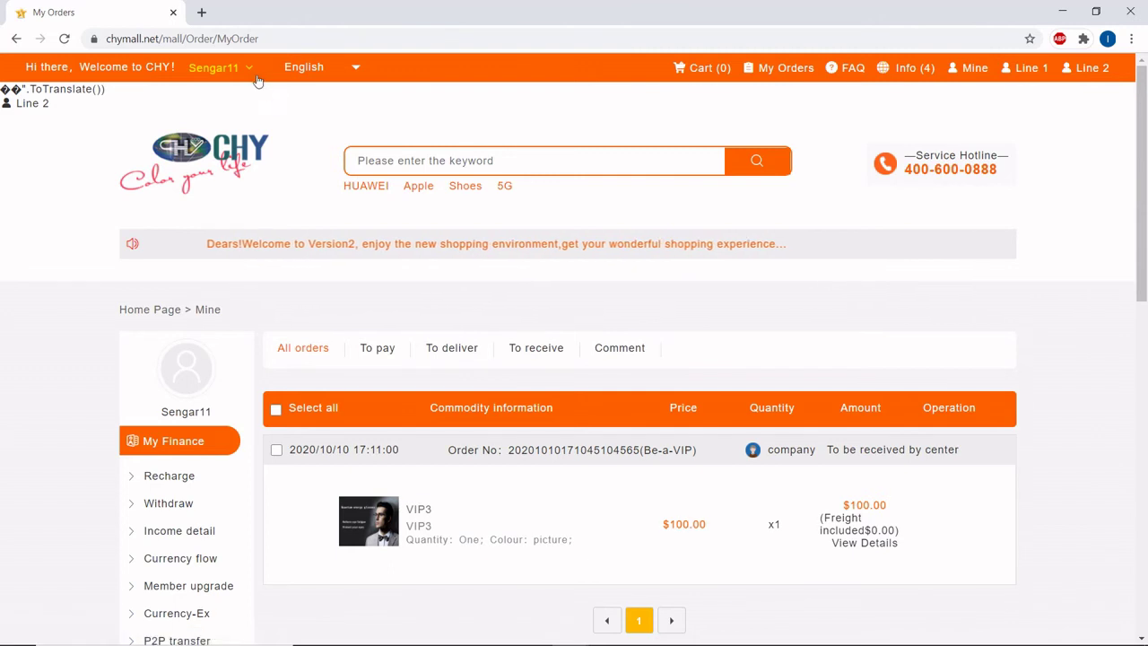
# - Review the buyer's points on the Mine profile page, then sign out
pyautogui.moveTo(251, 77)
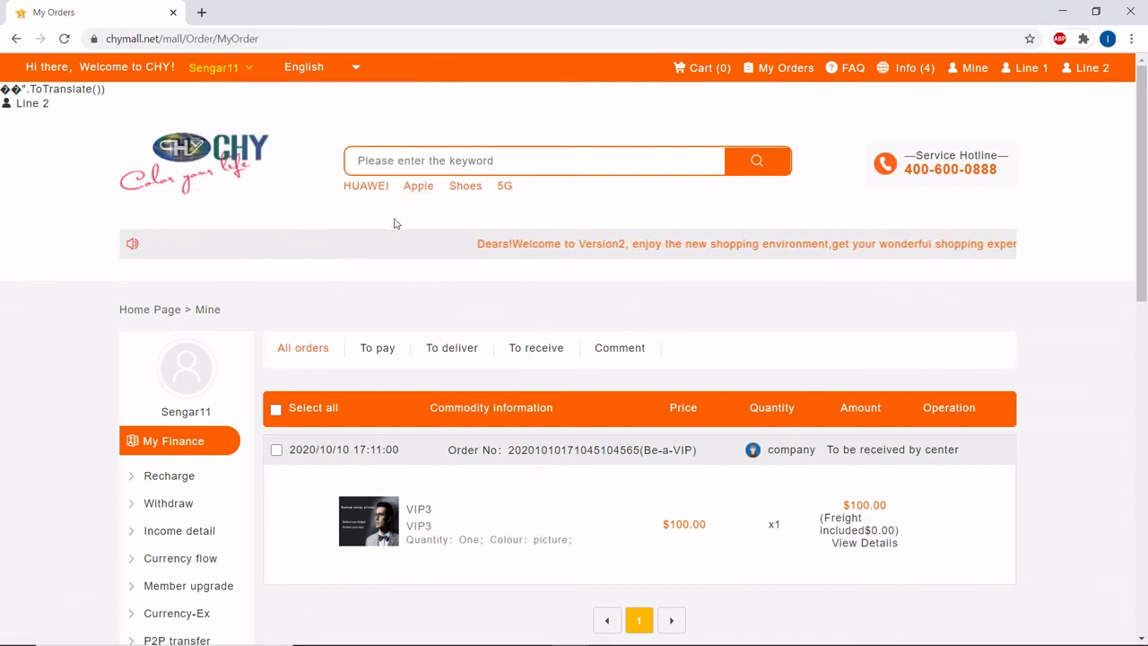
pyautogui.click(968, 69)
pyautogui.scroll(-3, 867, 244)
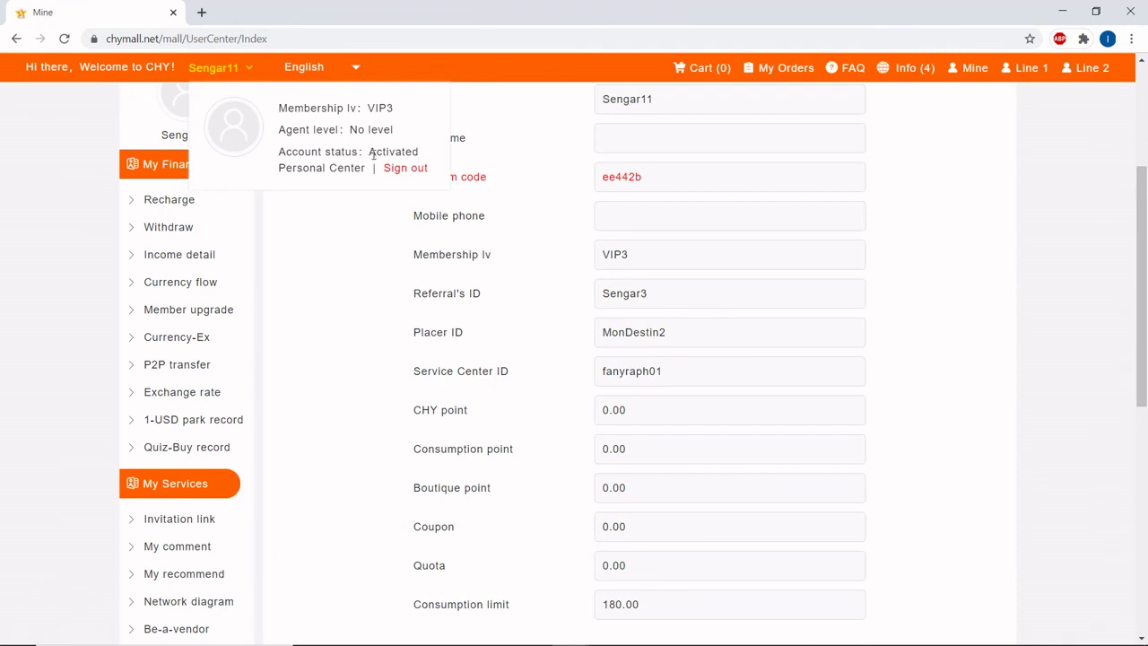
pyautogui.click(397, 173)
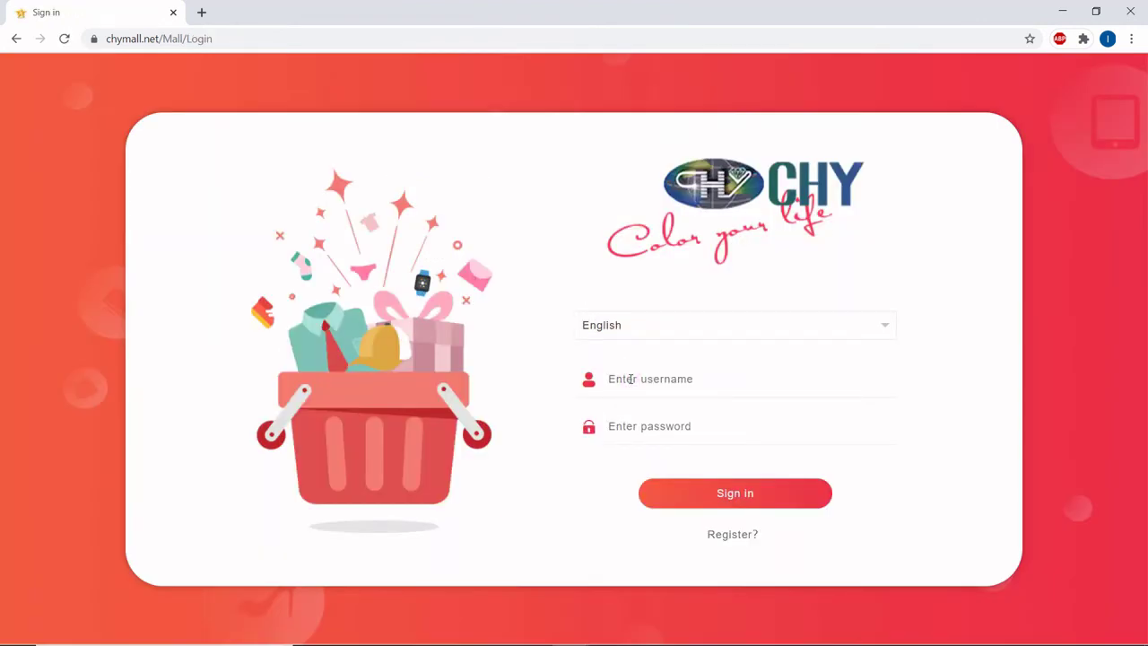
# - Log in with the sending member's username and password
pyautogui.click(630, 378)
pyautogui.press('capslock')
pyautogui.write('S')
pyautogui.press('capslock')
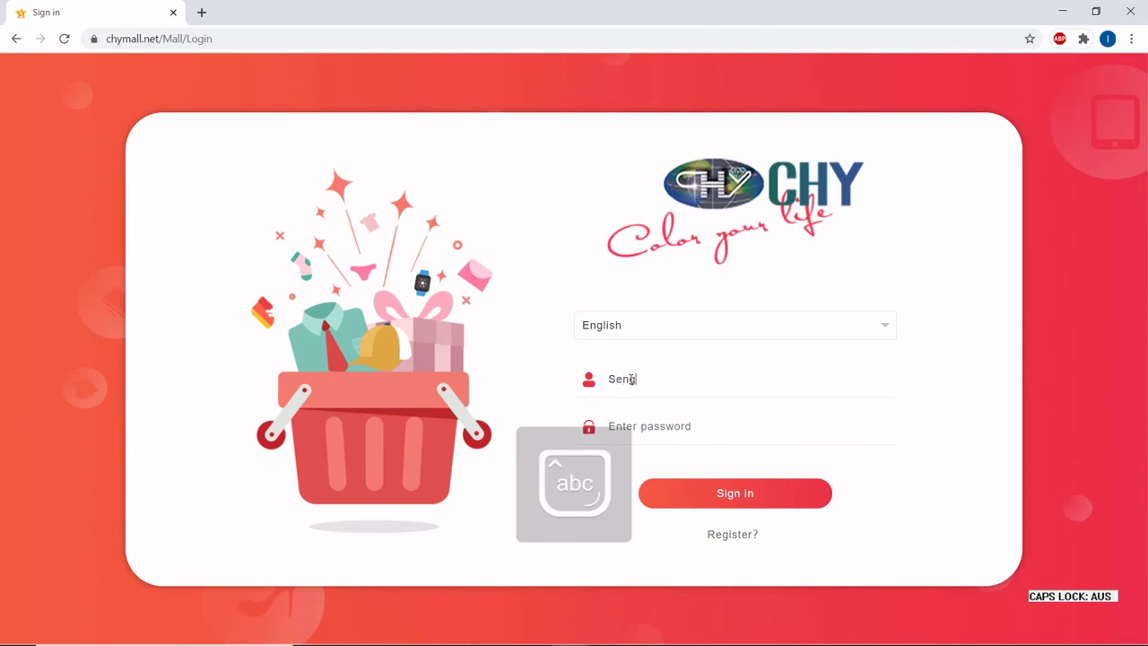
pyautogui.write('engar3')
pyautogui.press('Tab')
pyautogui.press('capslock')
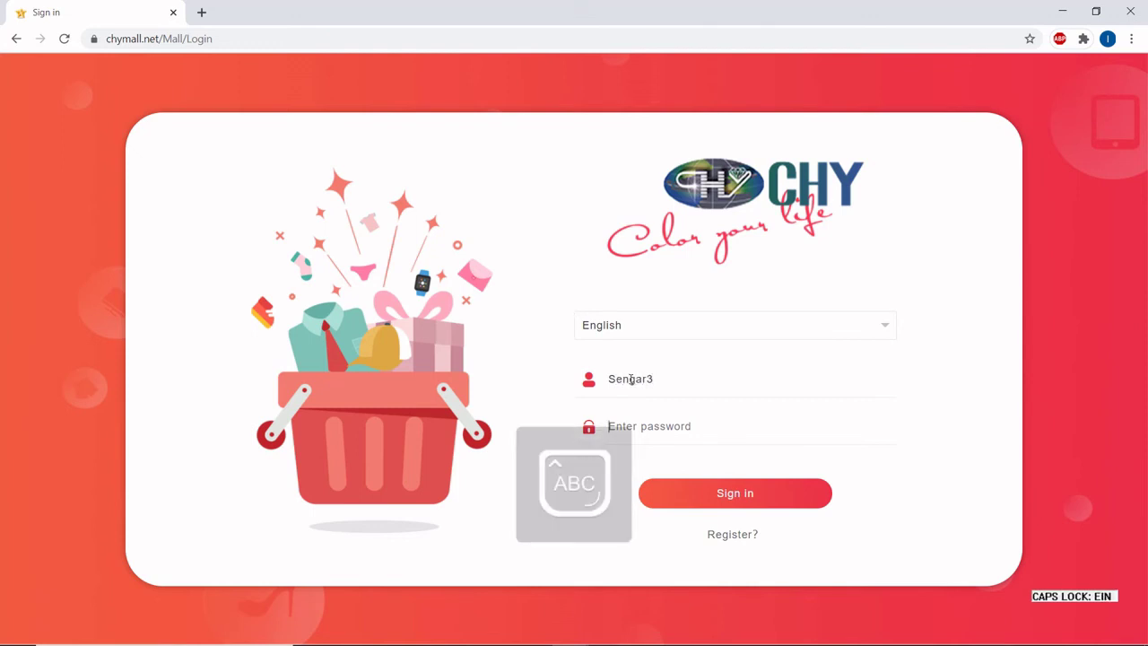
pyautogui.press('capslock')
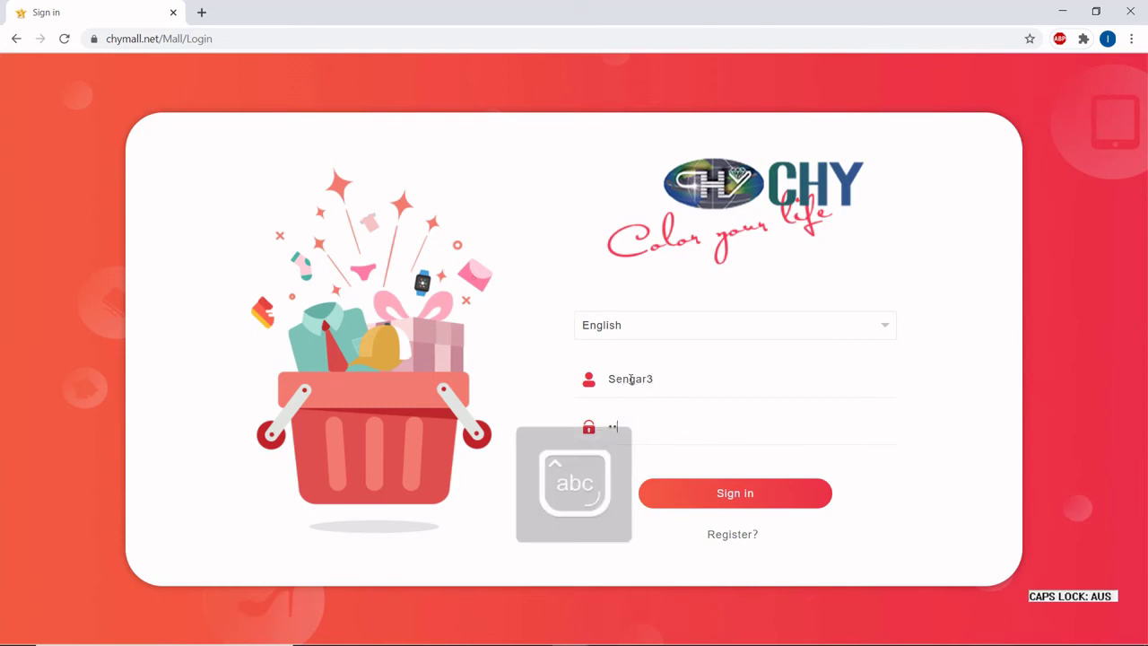
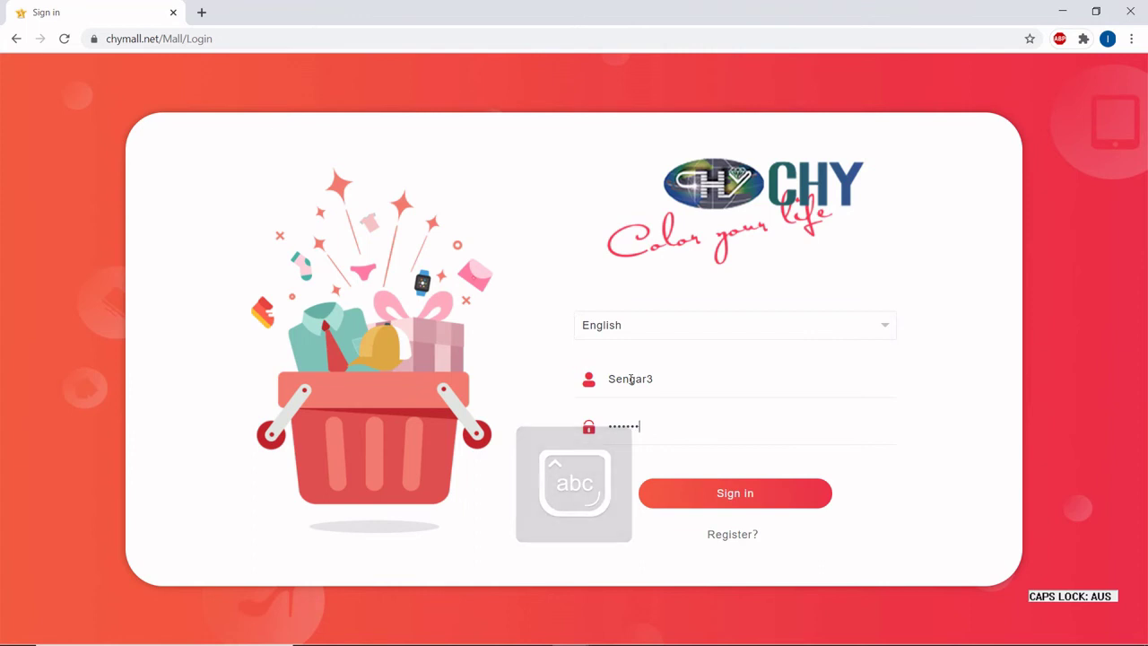
pyautogui.press('Return')
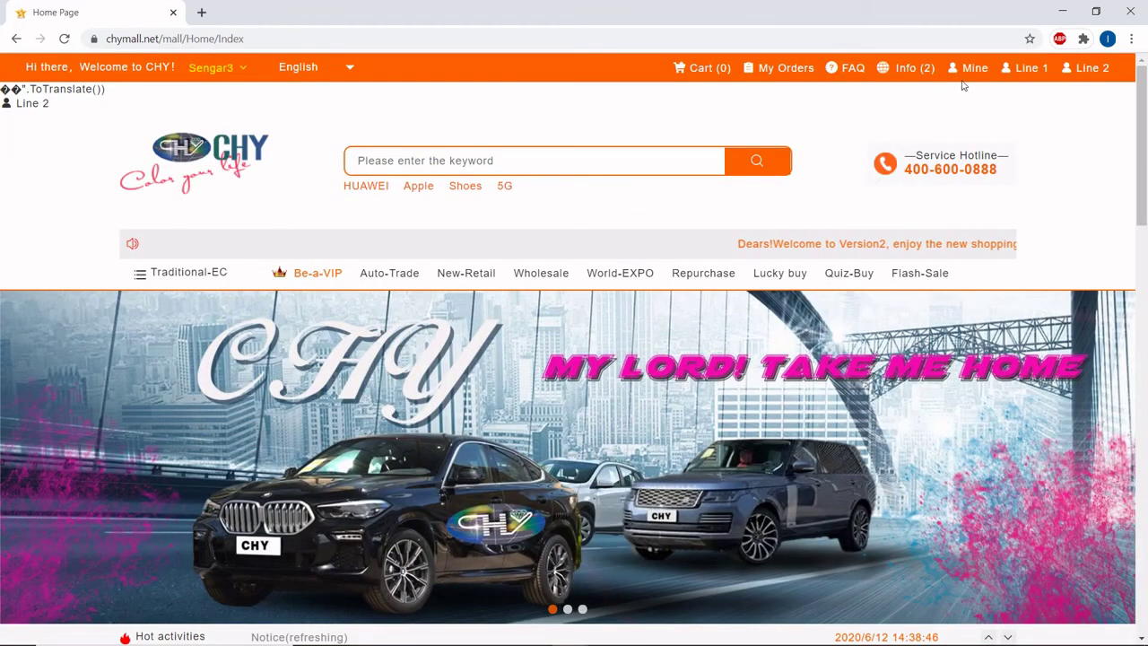
# - From the personal center, start a P2P transfer to the recipient's member ID
pyautogui.click(965, 68)
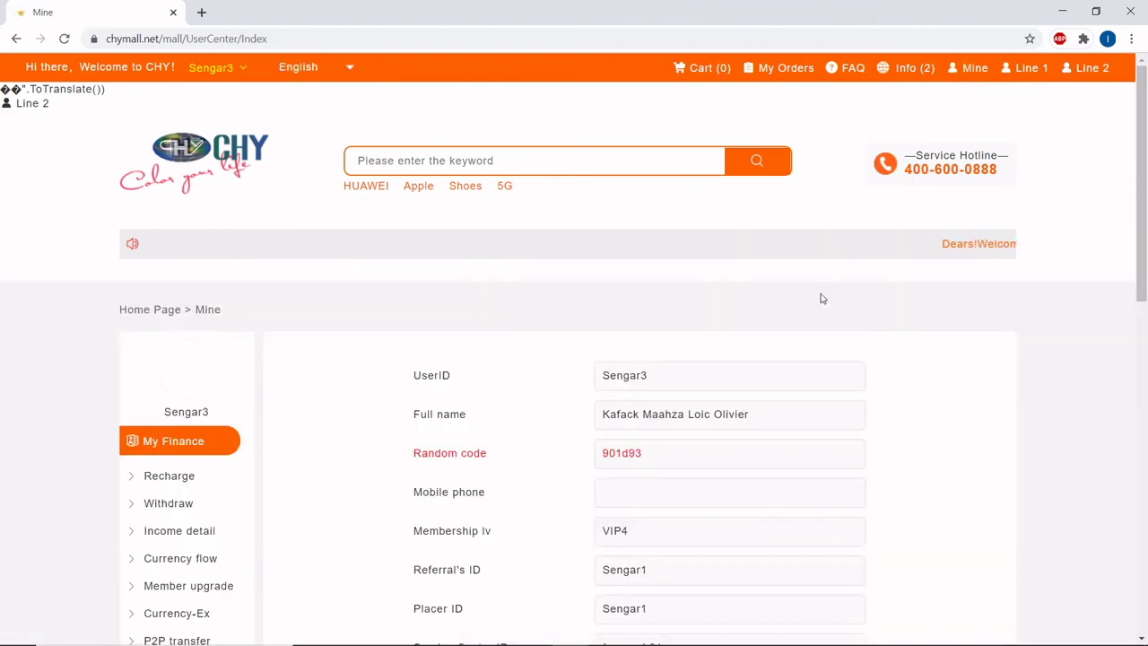
pyautogui.scroll(-4, 822, 297)
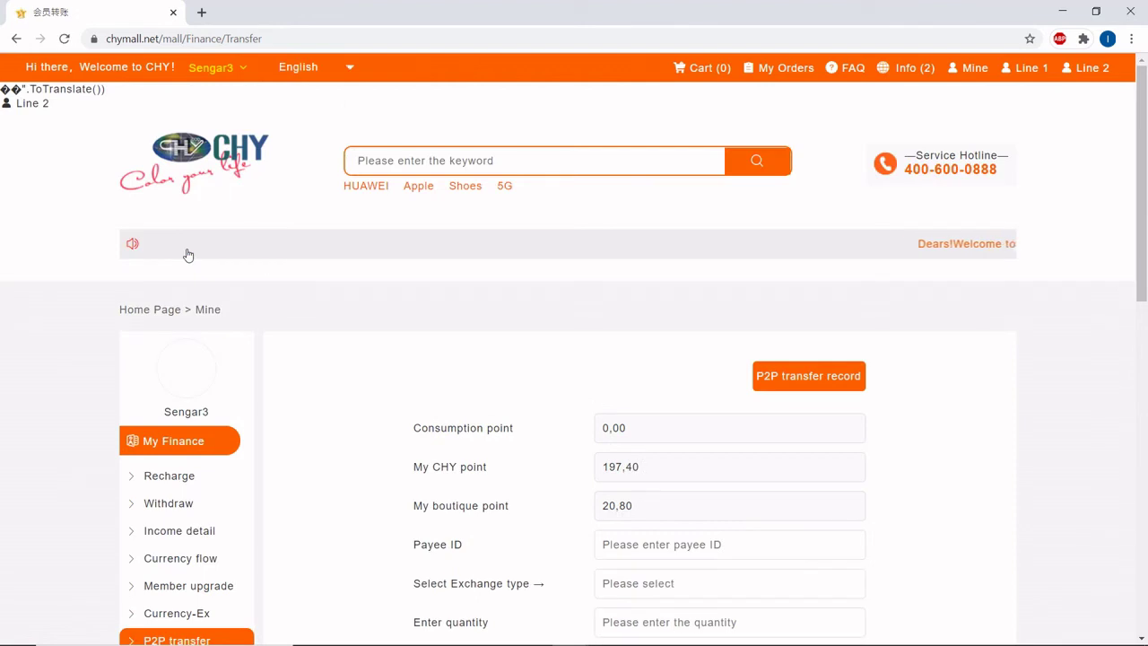
pyautogui.scroll(-3, 463, 336)
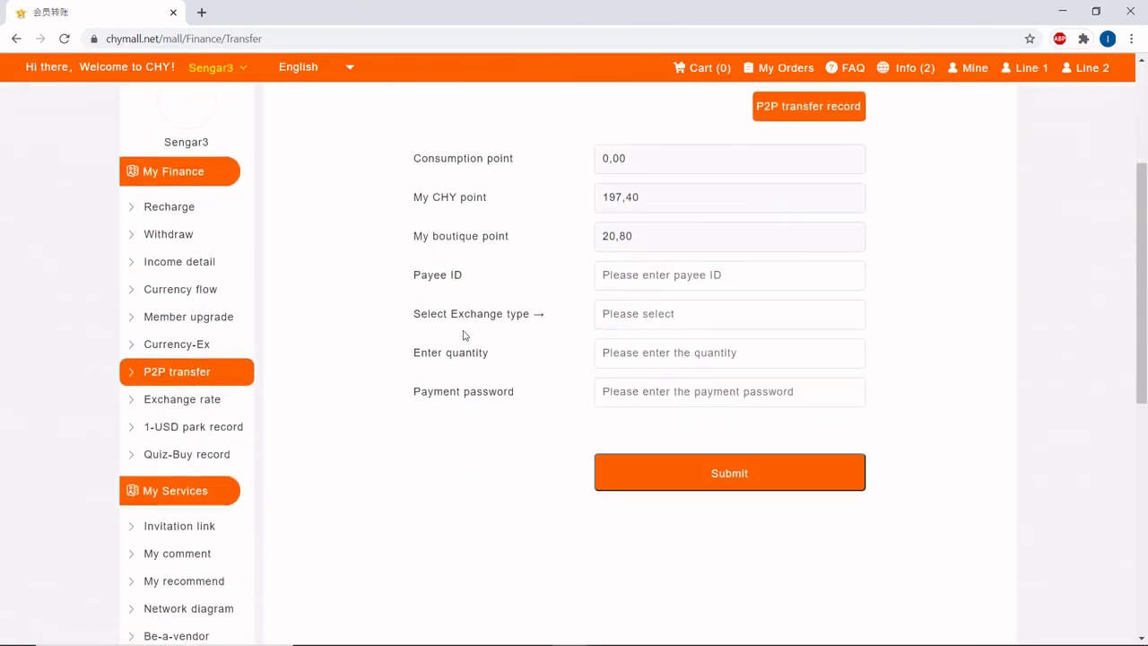
pyautogui.click(625, 280)
pyautogui.press('capslock')
pyautogui.write('Sen')
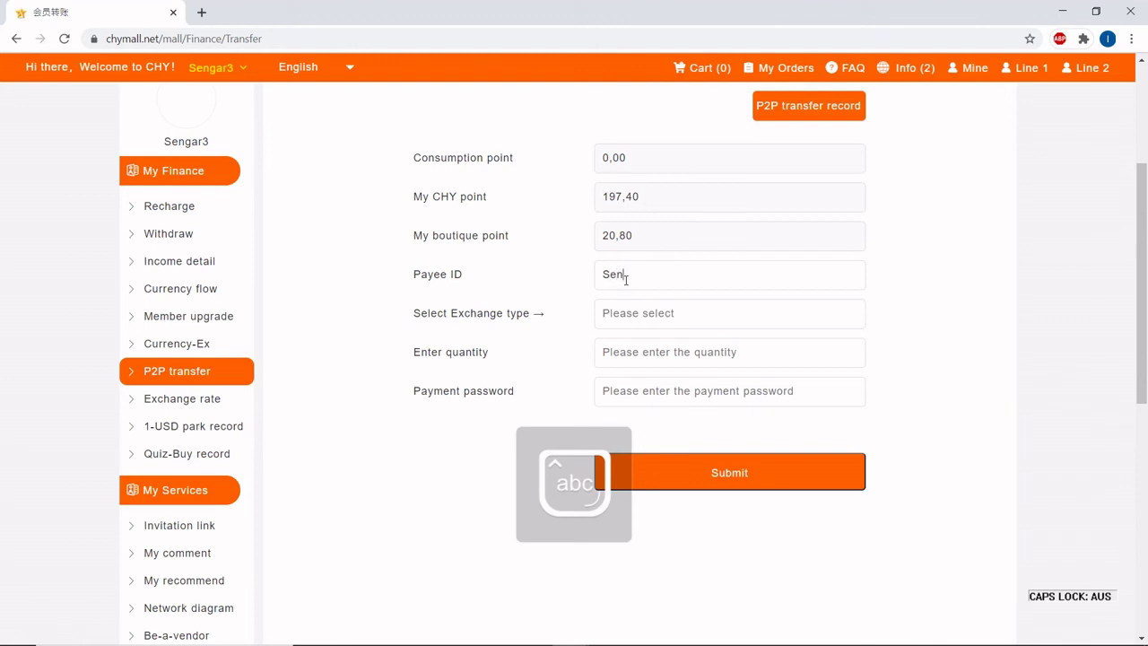
pyautogui.write('gar11')
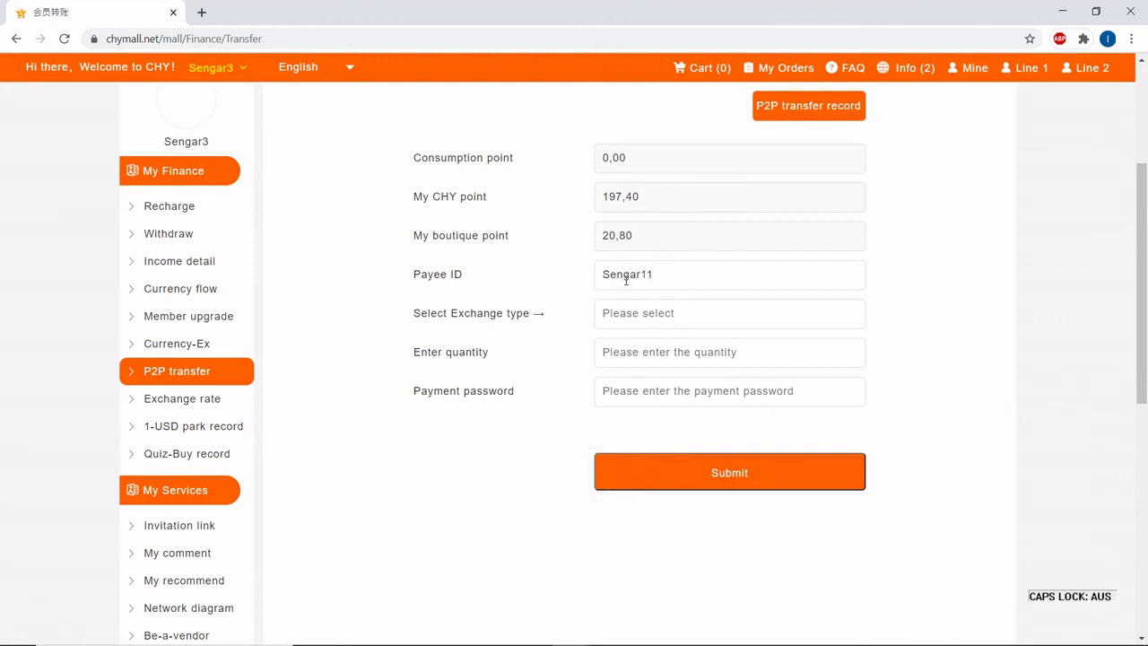
# - Send 180 CHY points using the payment password, then sign out of the sending account
pyautogui.click(638, 314)
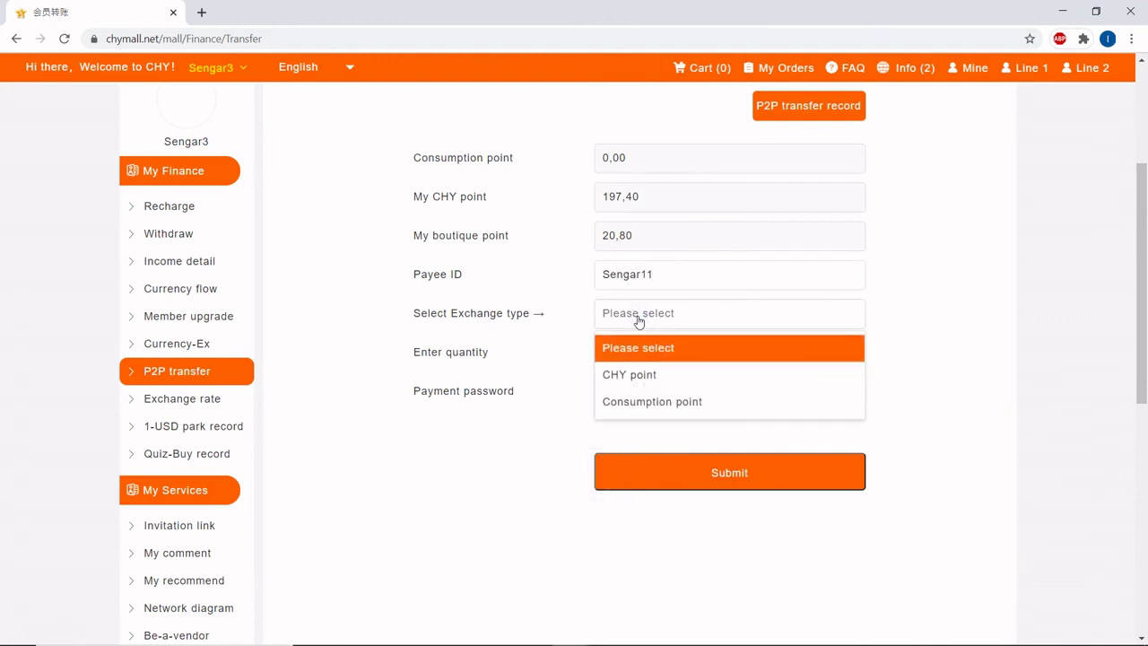
pyautogui.press('Down')
pyautogui.press('Return')
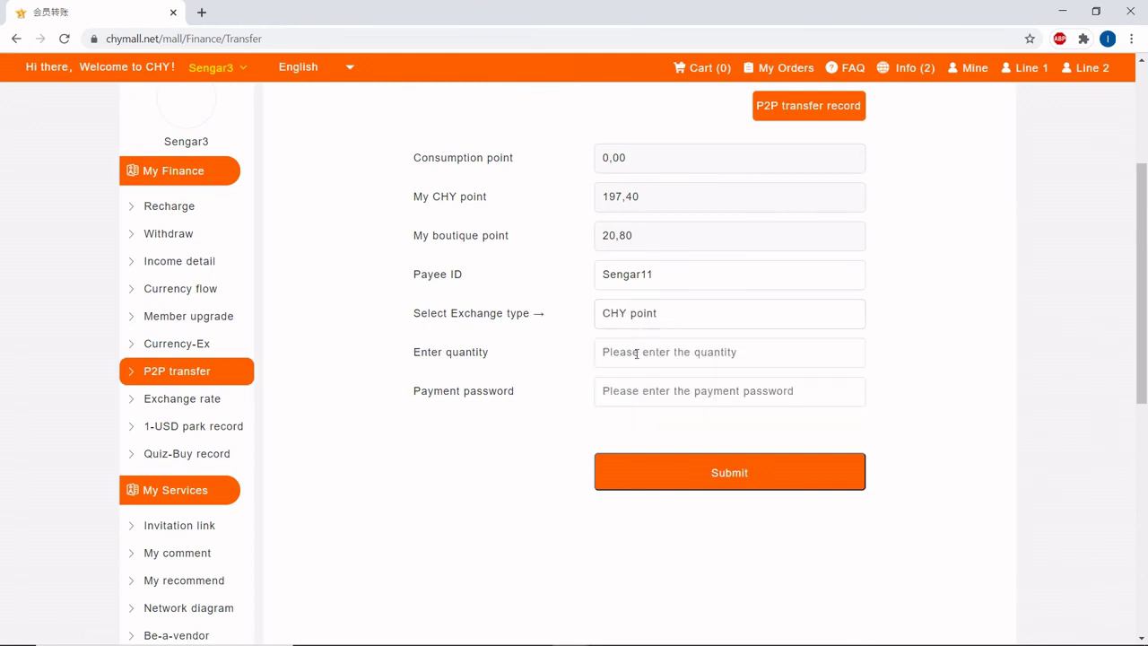
pyautogui.click(635, 353)
pyautogui.write('180')
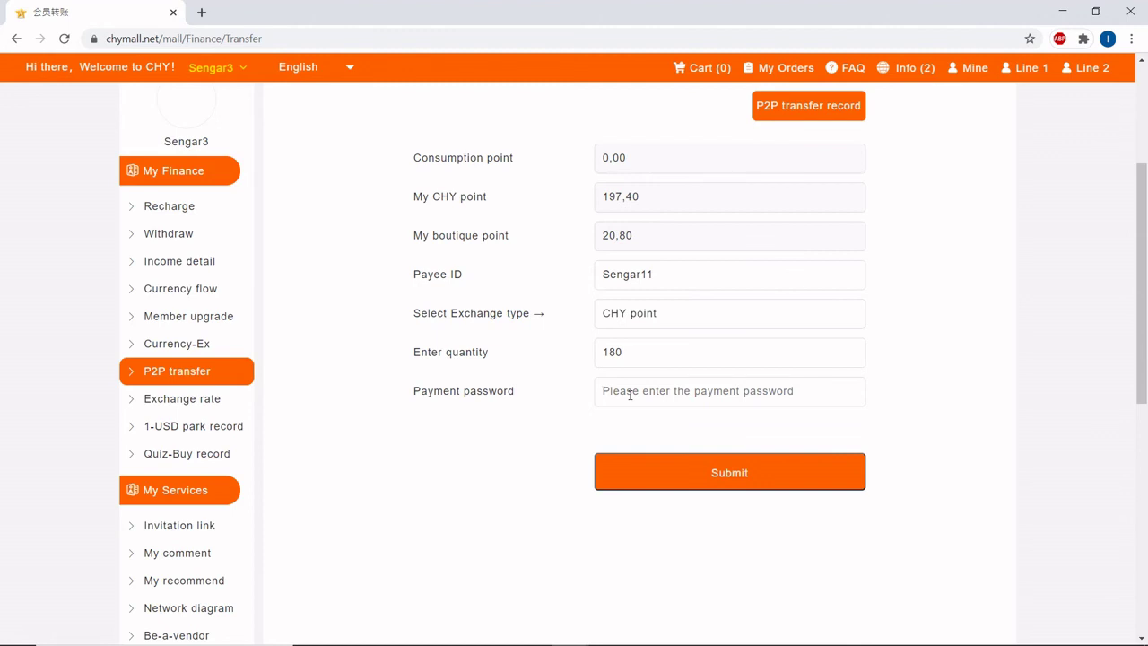
pyautogui.click(630, 394)
pyautogui.write('••')
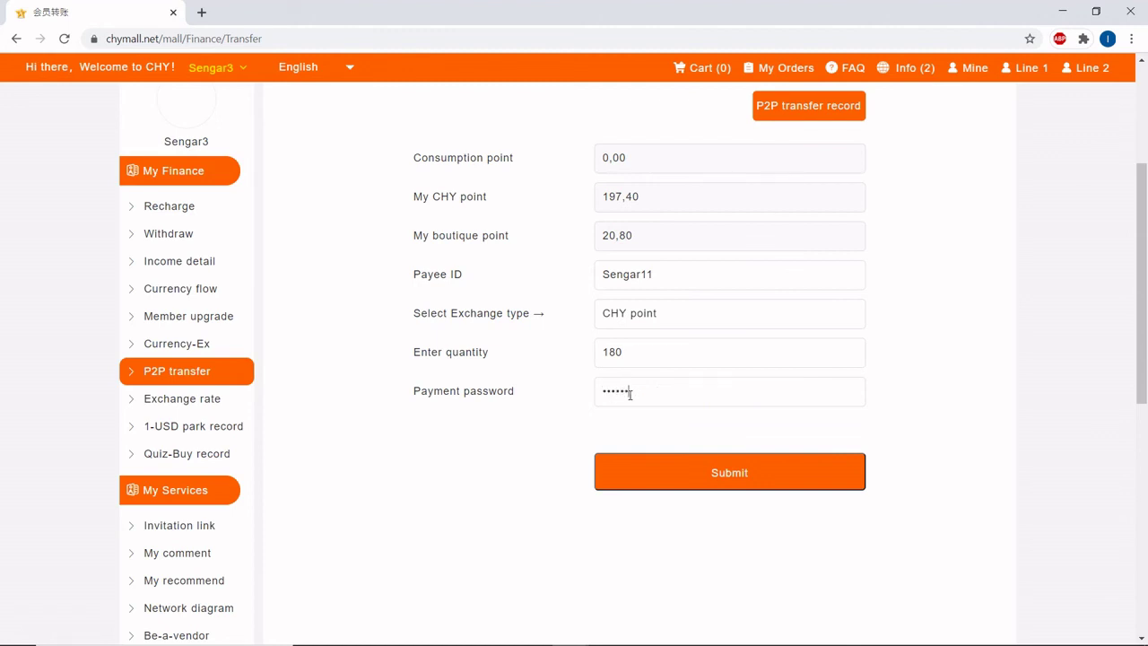
pyautogui.press('Return')
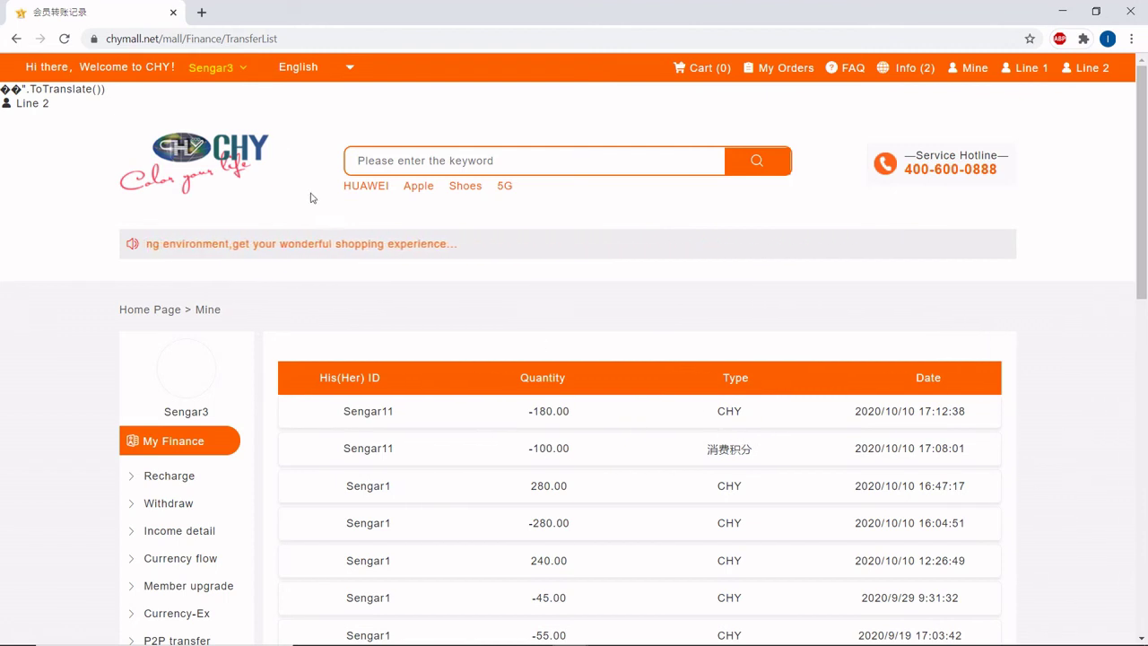
pyautogui.moveTo(239, 73)
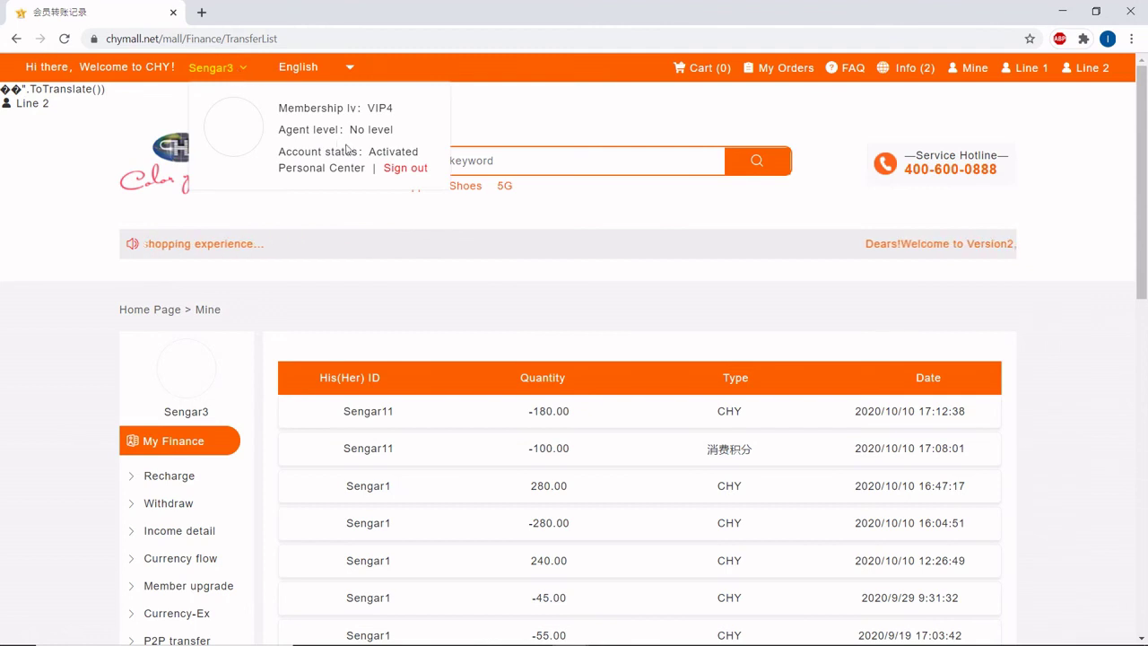
pyautogui.click(398, 170)
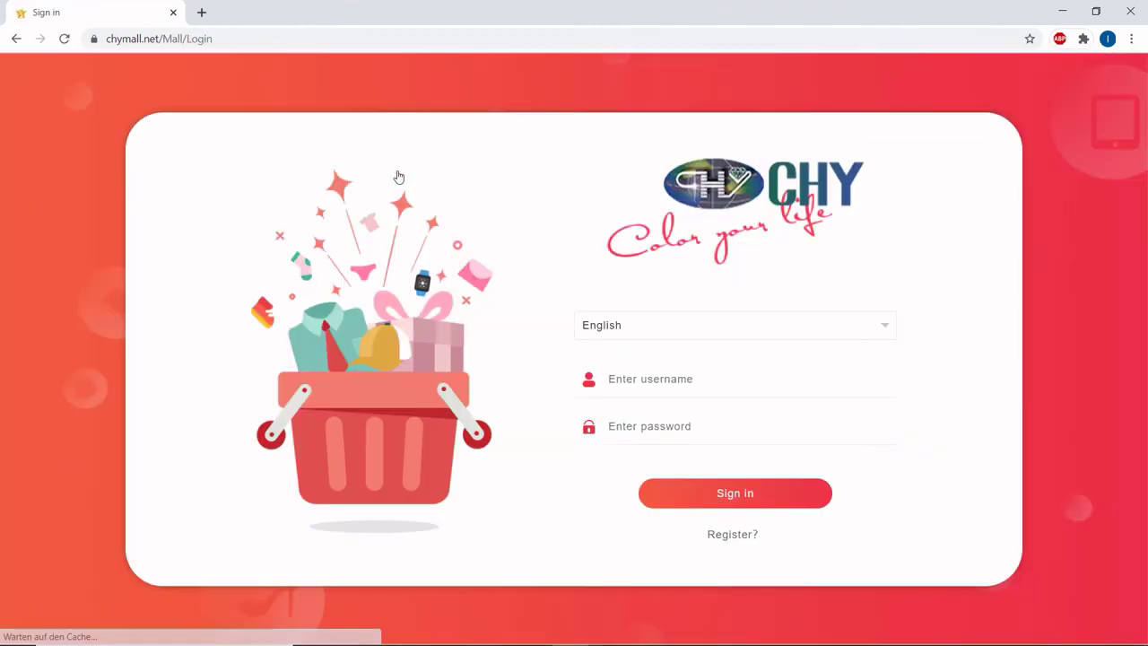
# - Sign in to CHY Mall with the recipient's username and password
pyautogui.click(636, 378)
pyautogui.press('capslock')
pyautogui.press('capslock')
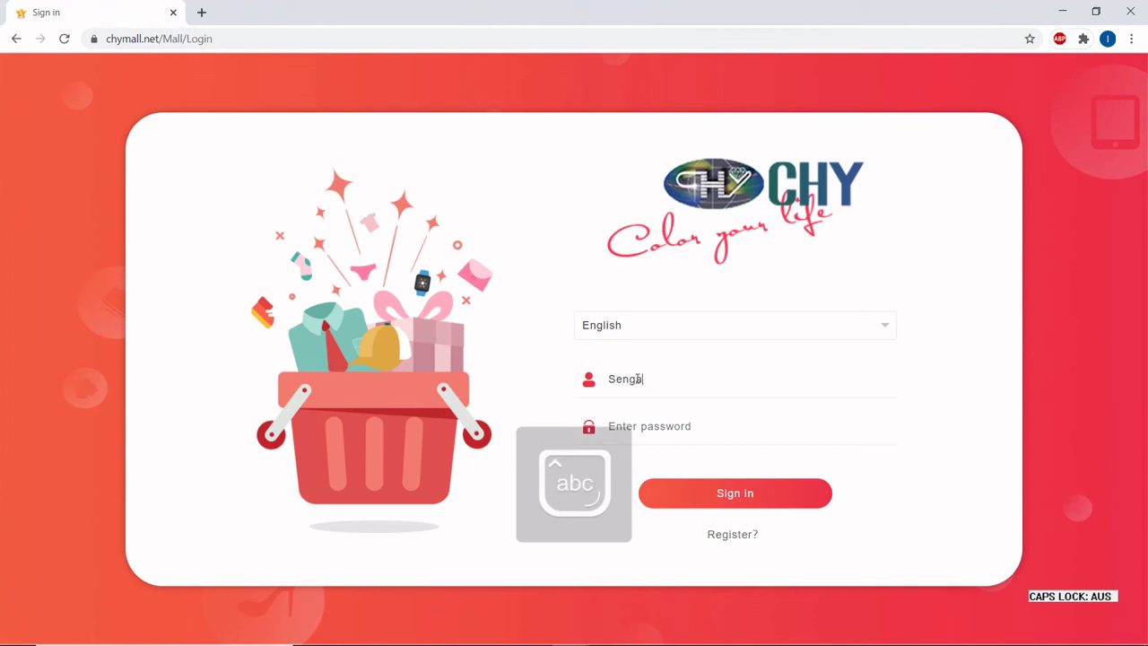
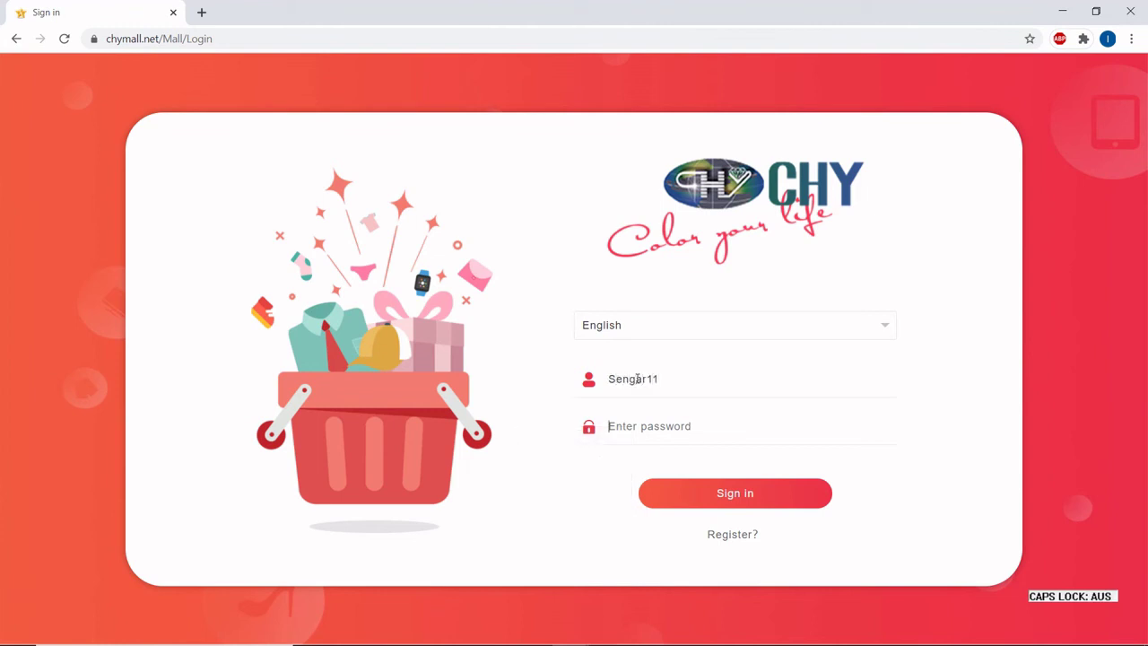
pyautogui.press('Tab')
pyautogui.press('capslock')
pyautogui.press('capslock')
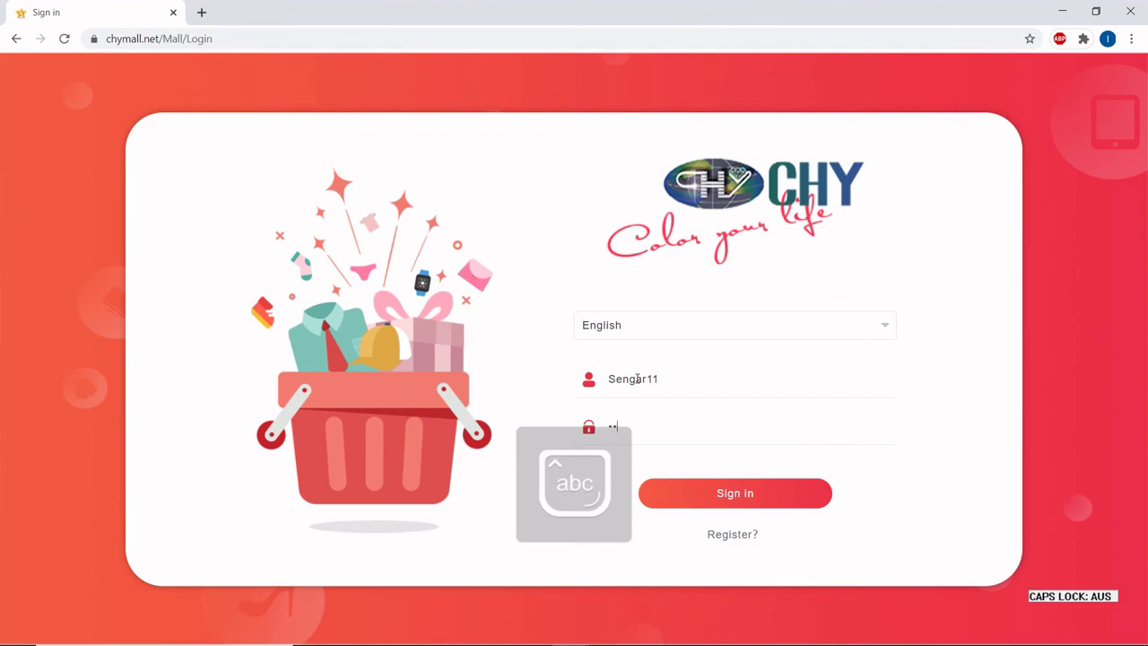
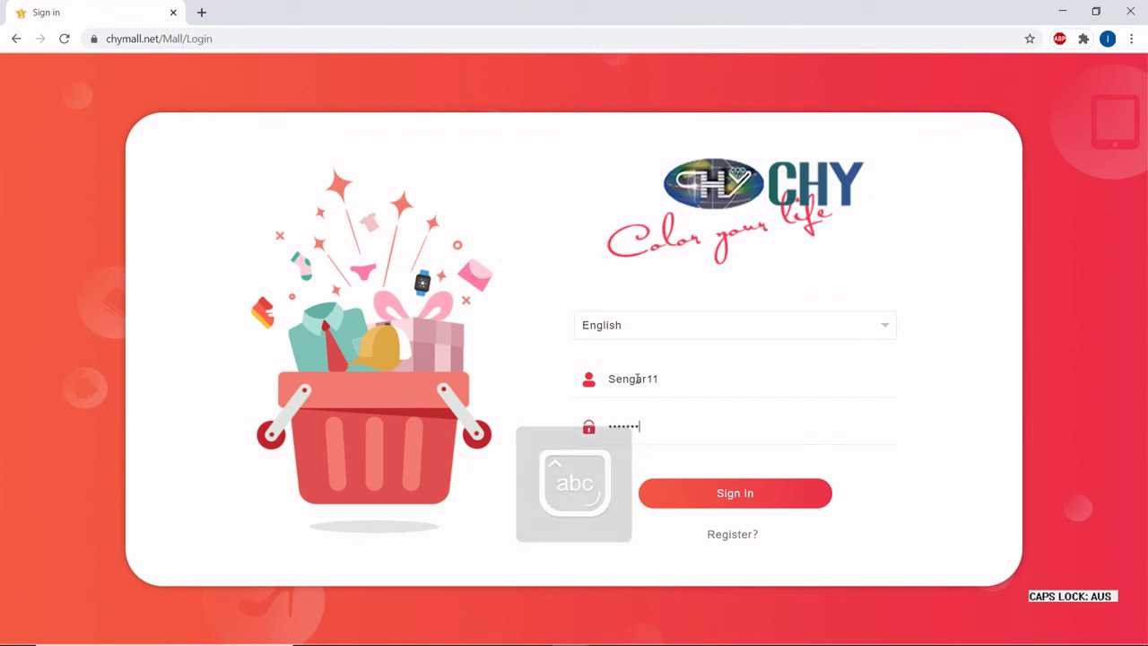
pyautogui.press('Return')
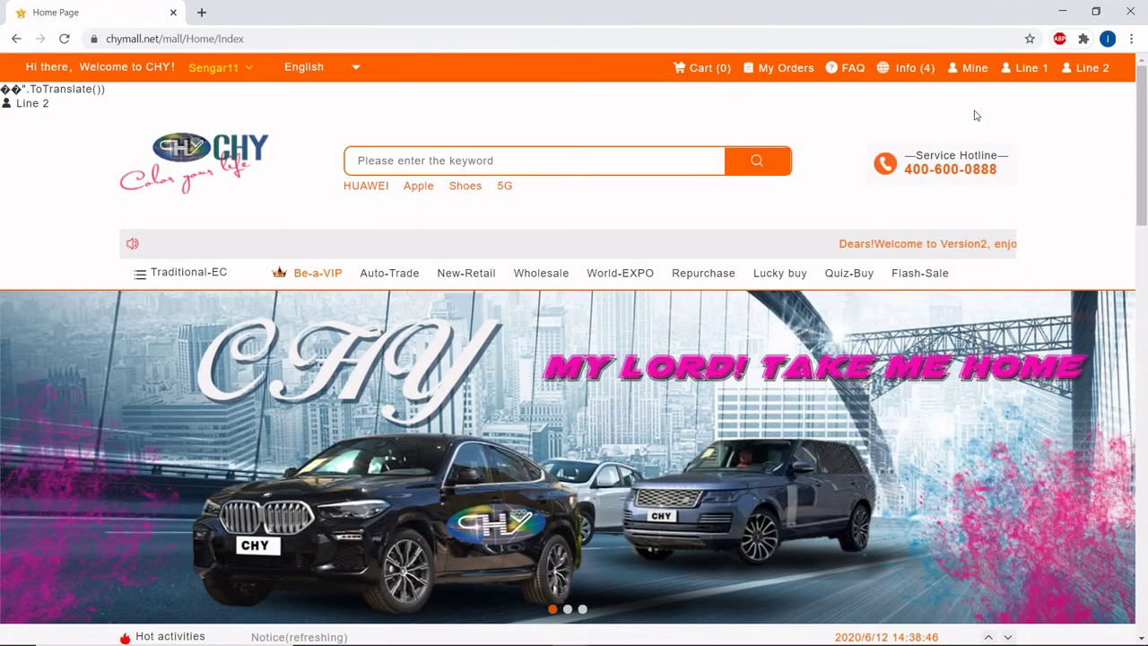
pyautogui.click(969, 77)
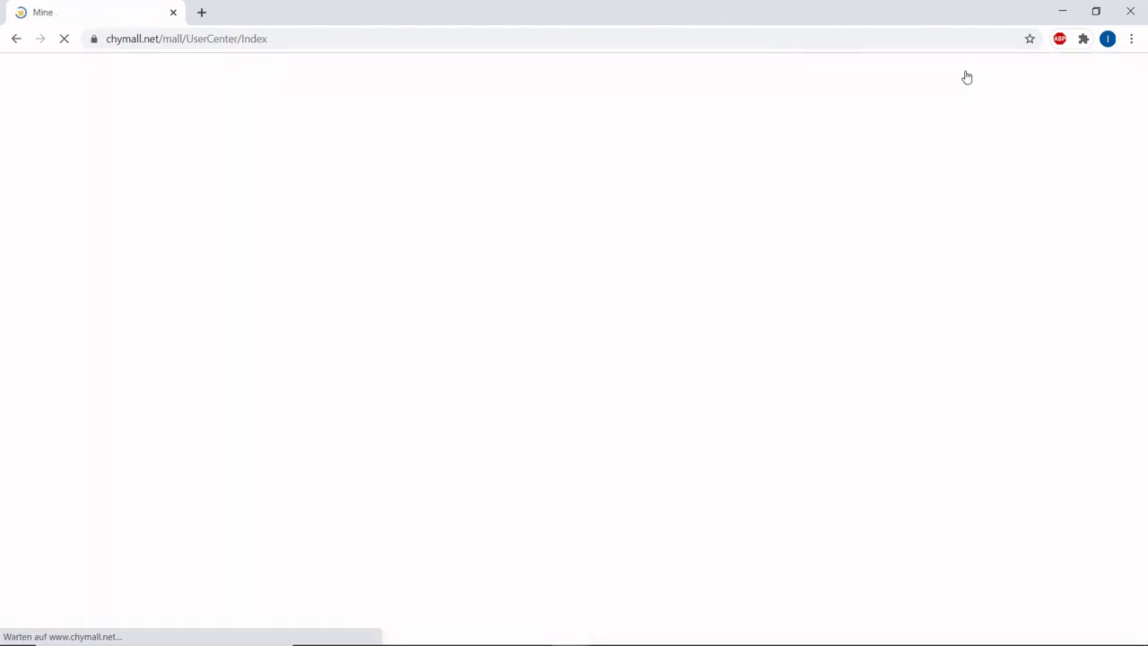
pyautogui.scroll(-4, 862, 274)
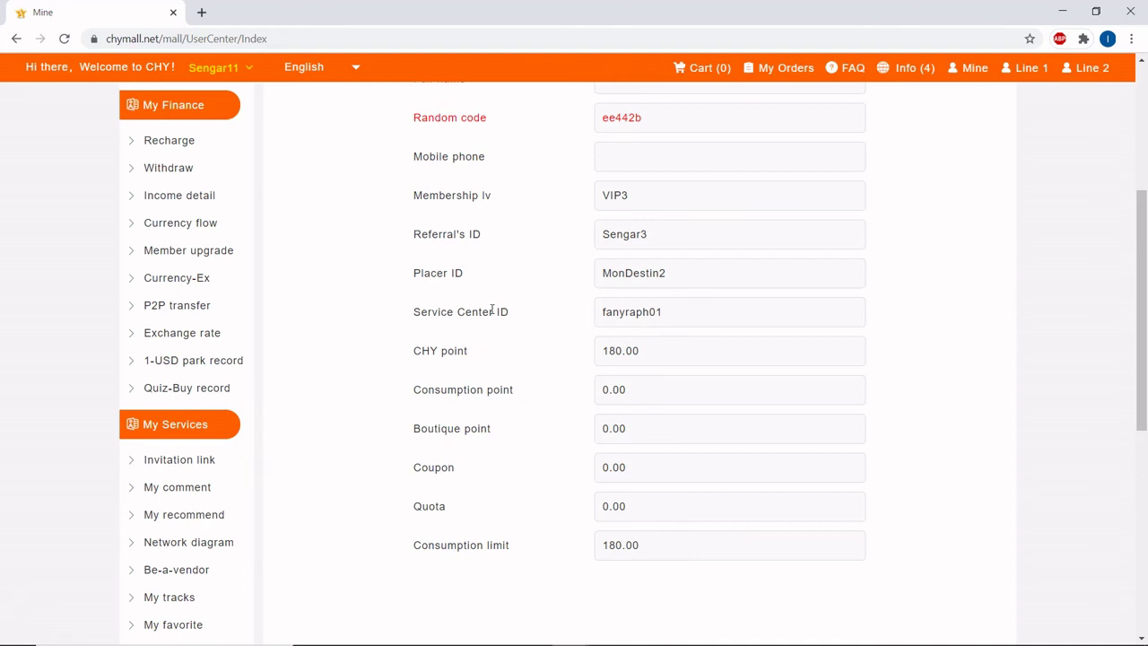
pyautogui.scroll(3, 491, 310)
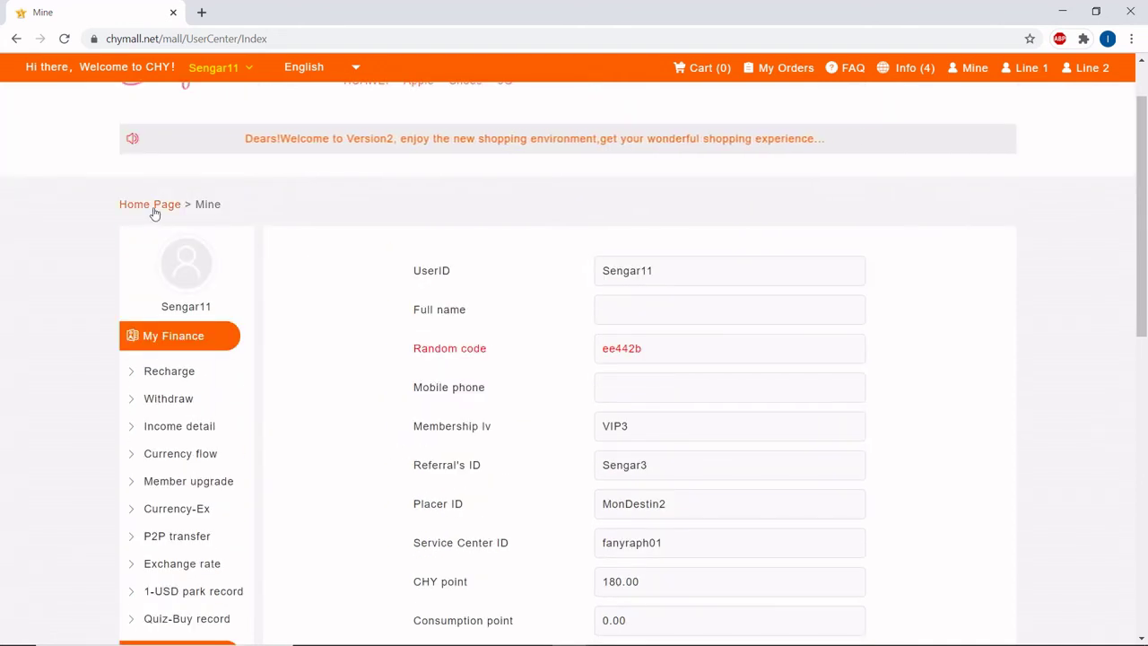
pyautogui.click(149, 206)
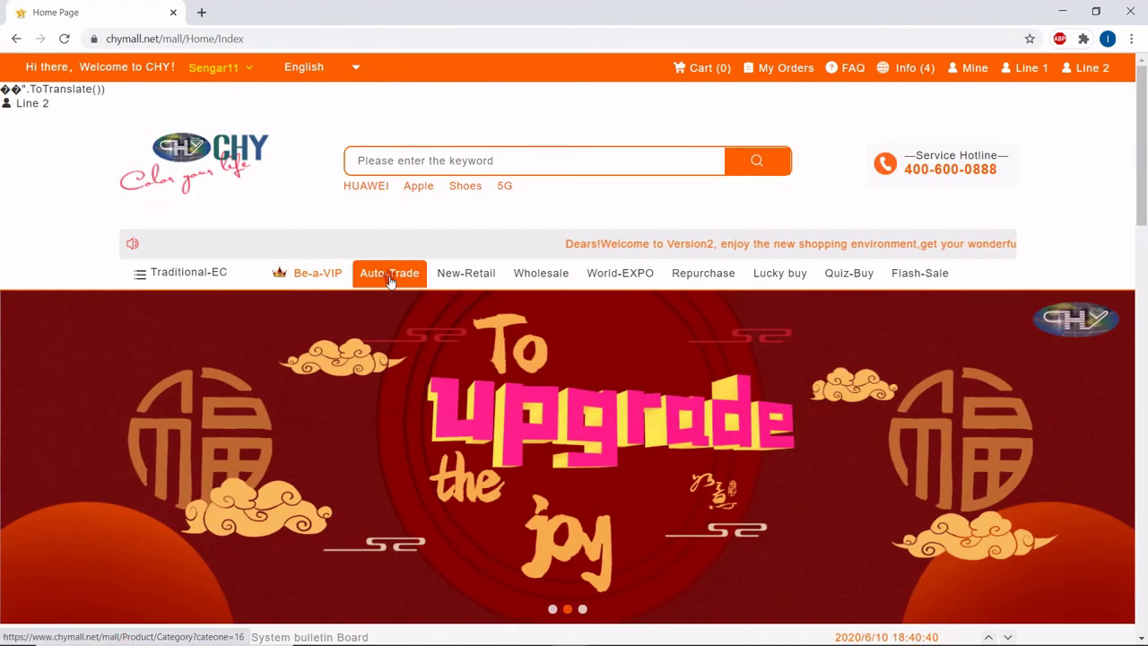
# - Browse the Auto-Trade listing and open the $180.00 Auto-Trading bracelet's details
pyautogui.click(390, 280)
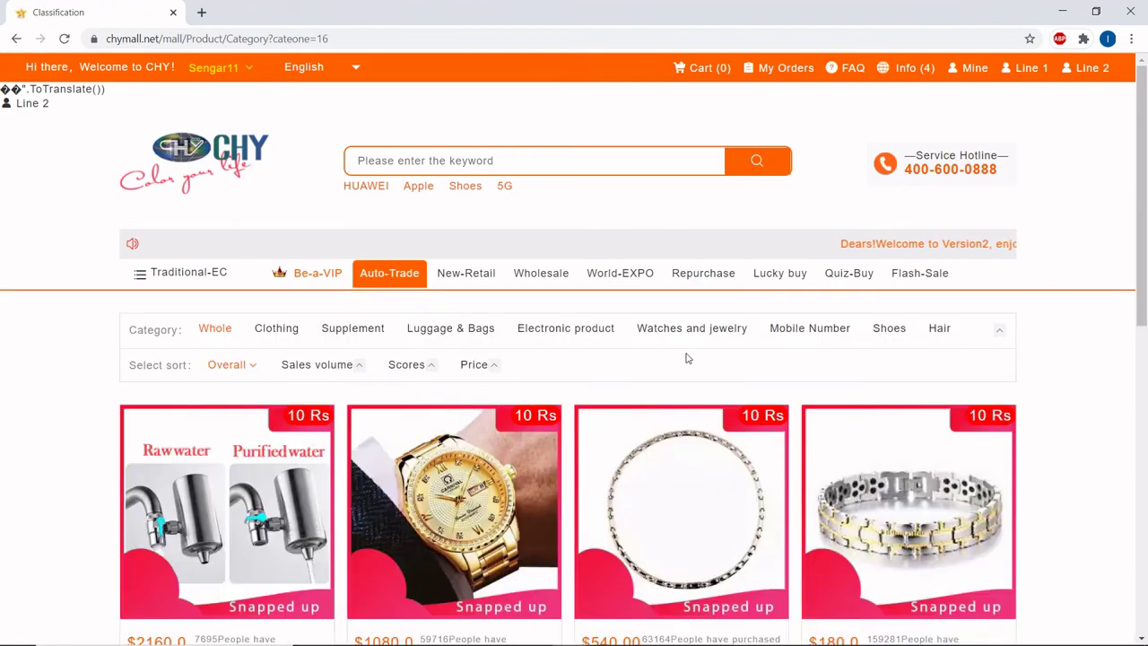
pyautogui.scroll(-3, 1060, 371)
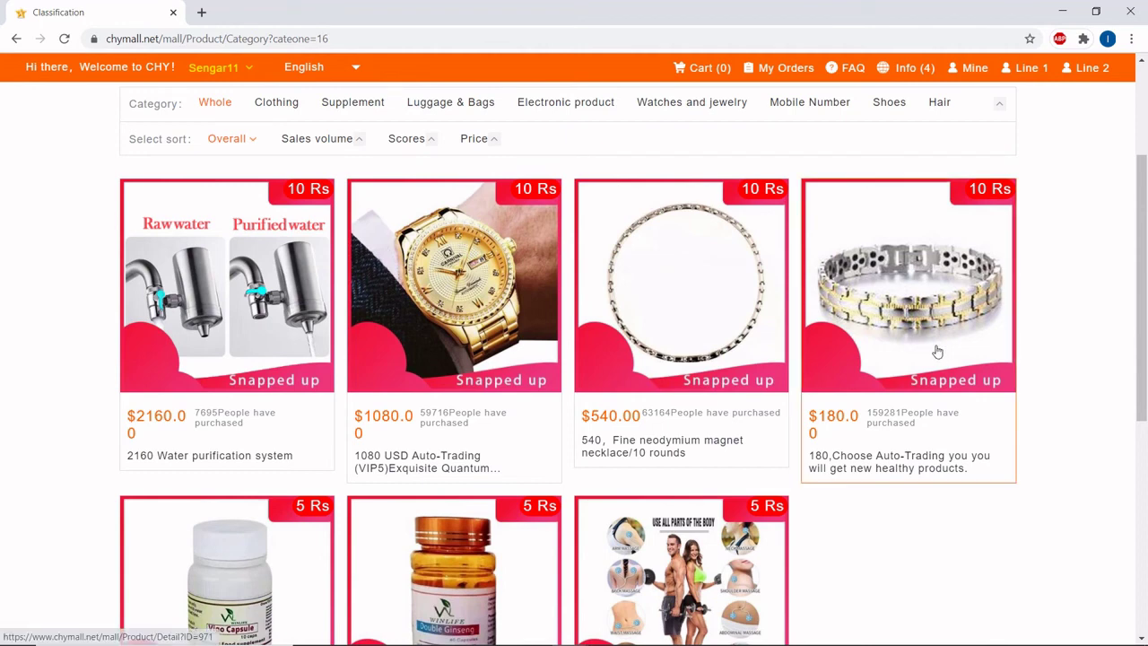
pyautogui.scroll(-2, 1055, 350)
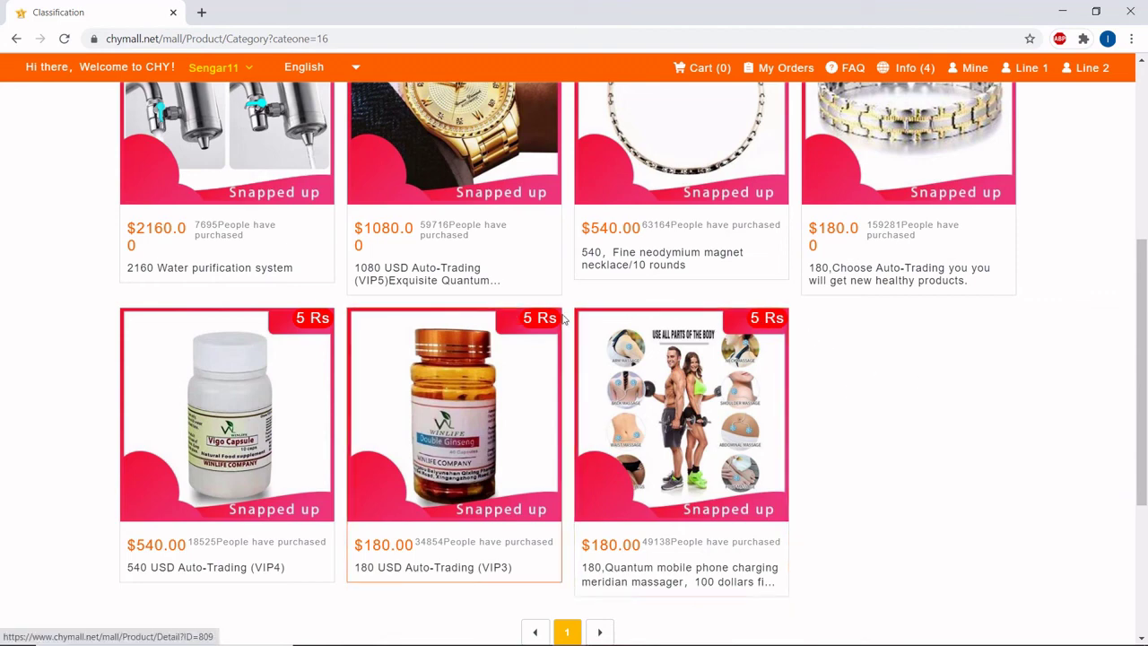
pyautogui.scroll(2, 1086, 243)
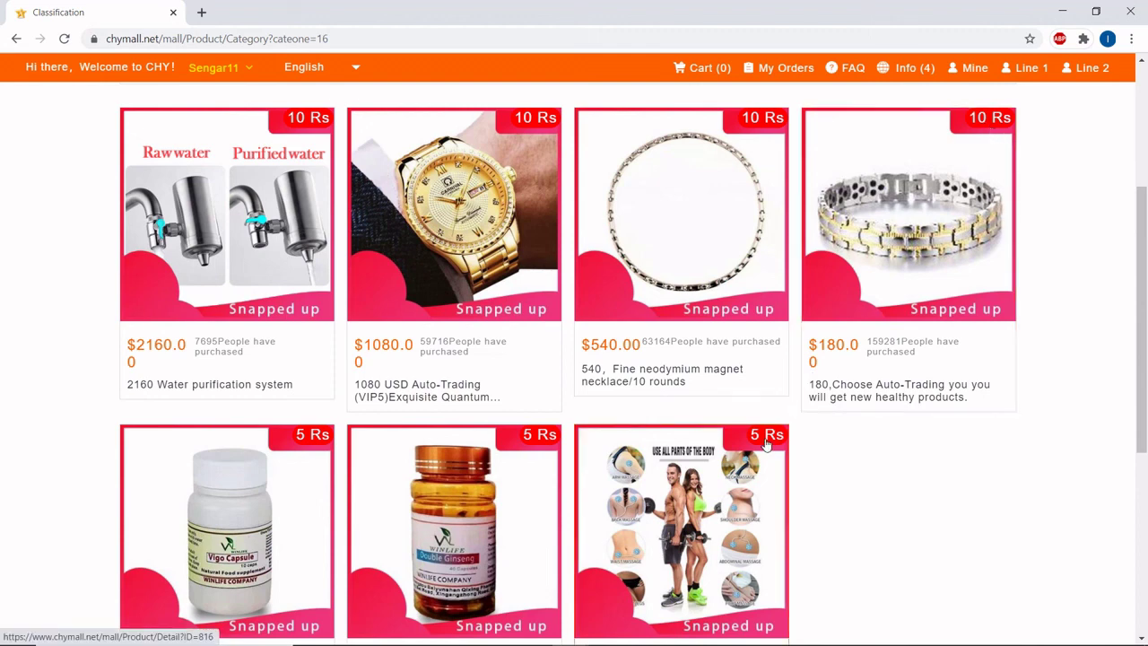
pyautogui.click(912, 251)
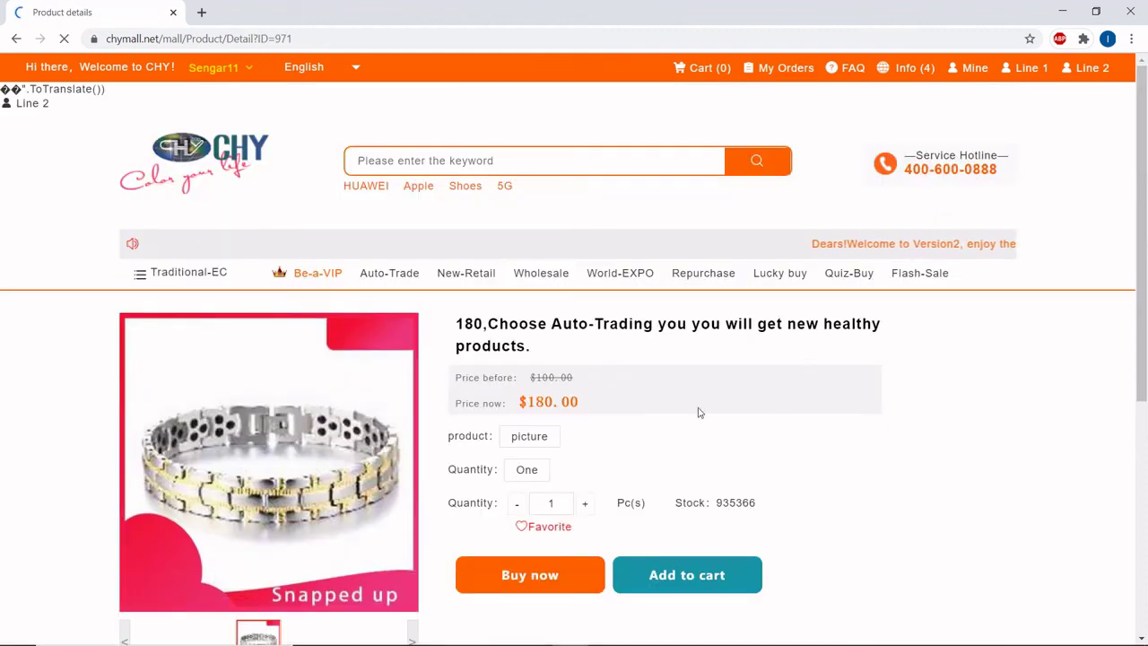
# - Select the picture and One options for the bracelet and choose Buy now
pyautogui.click(531, 438)
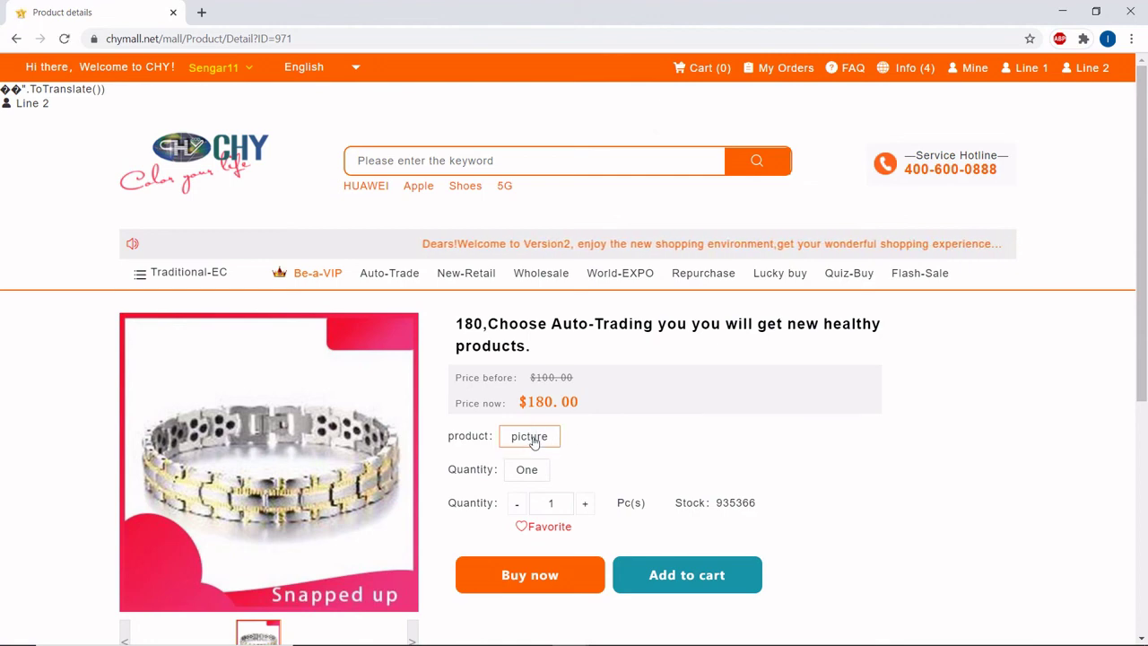
pyautogui.click(526, 469)
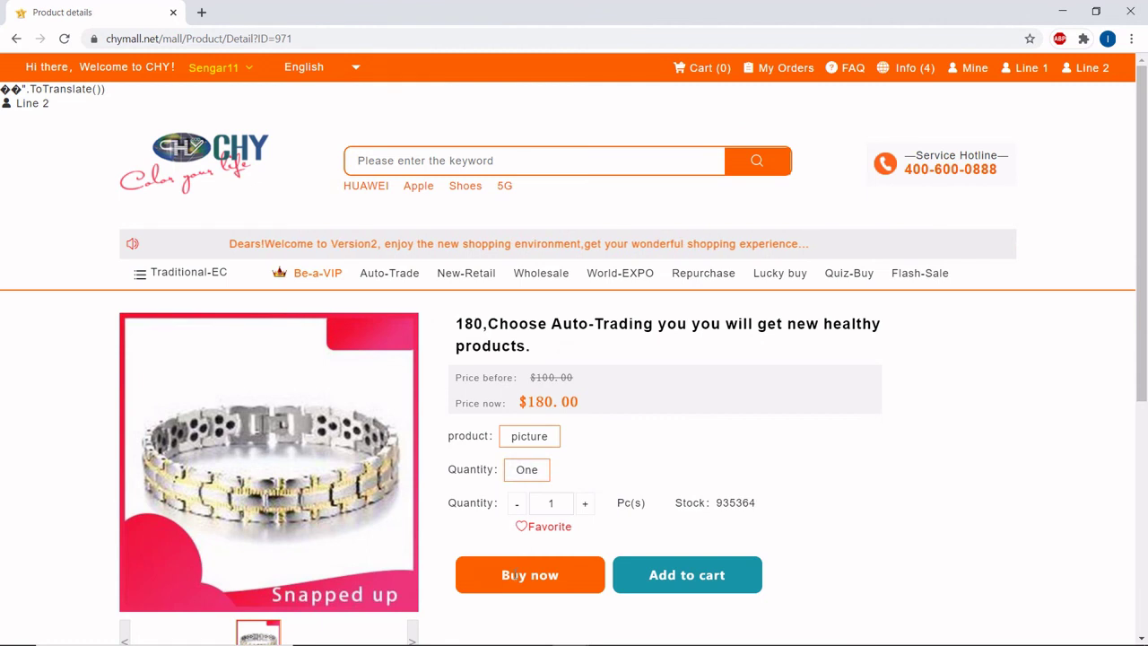
pyautogui.click(520, 577)
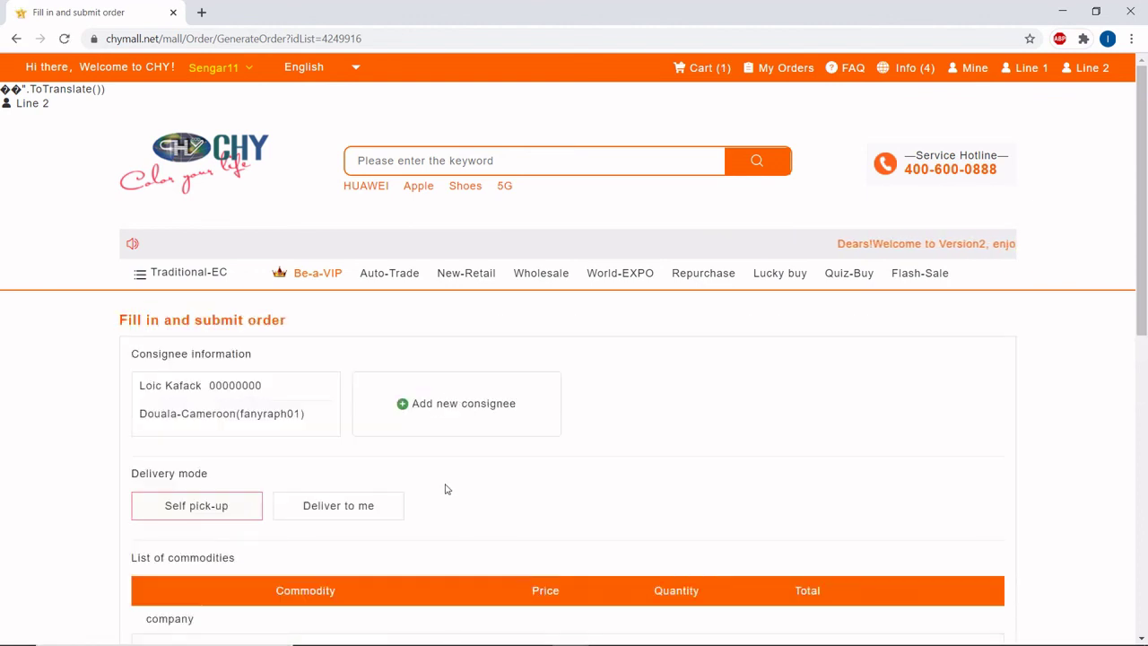
# - Use the existing consignee with home delivery and continue to payment
pyautogui.click(329, 428)
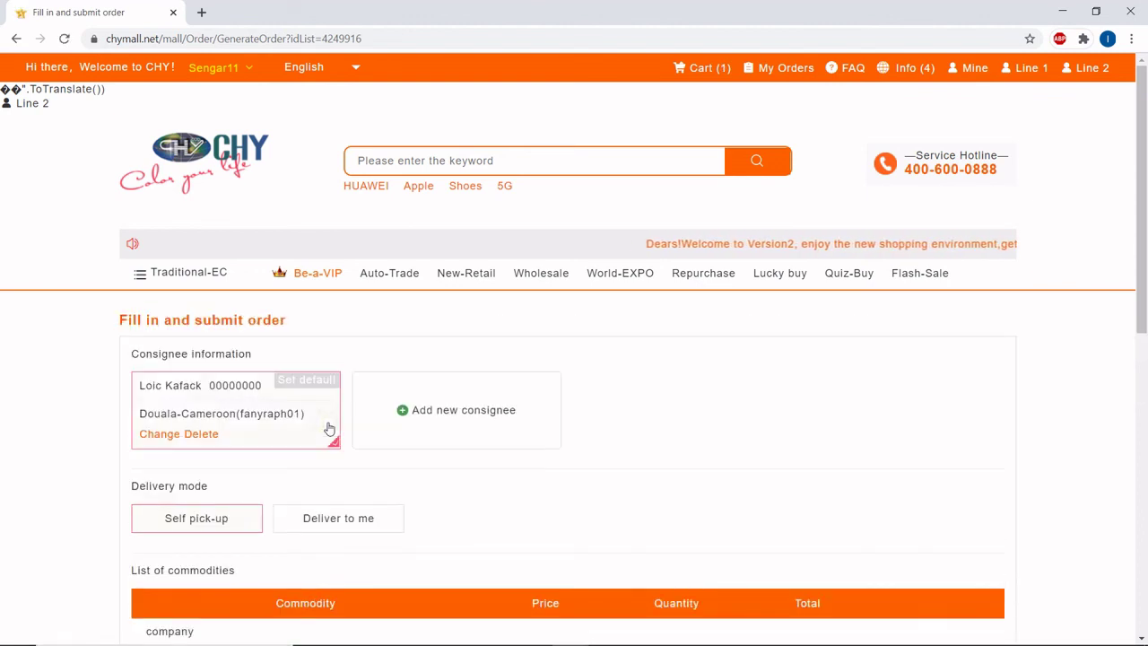
pyautogui.click(341, 523)
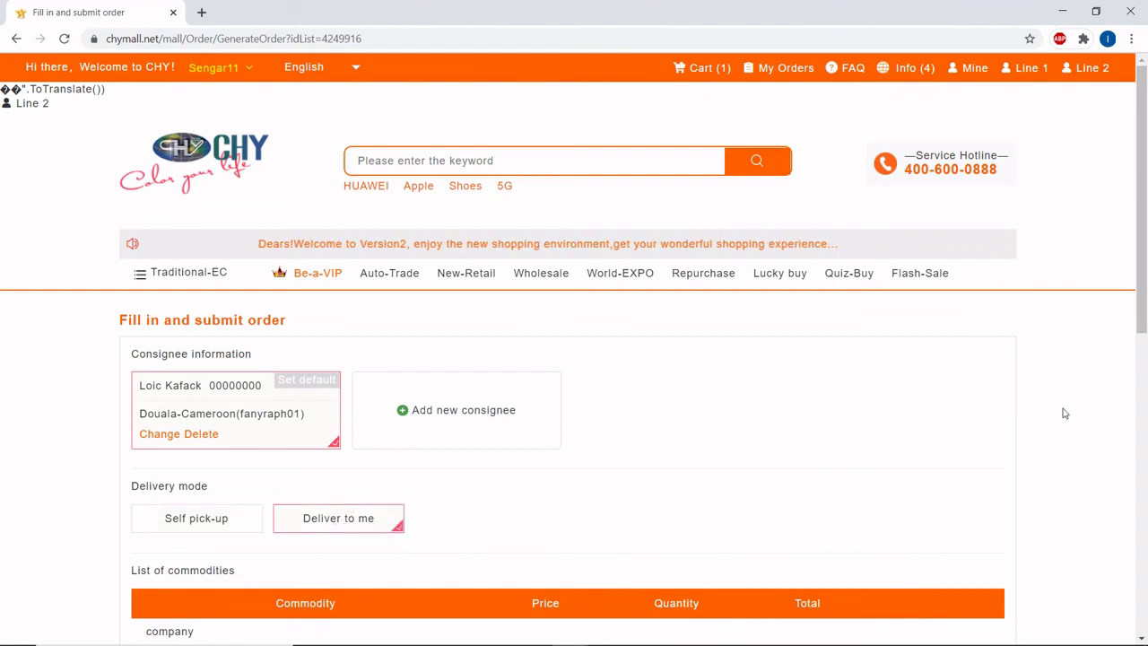
pyautogui.scroll(-4, 1060, 412)
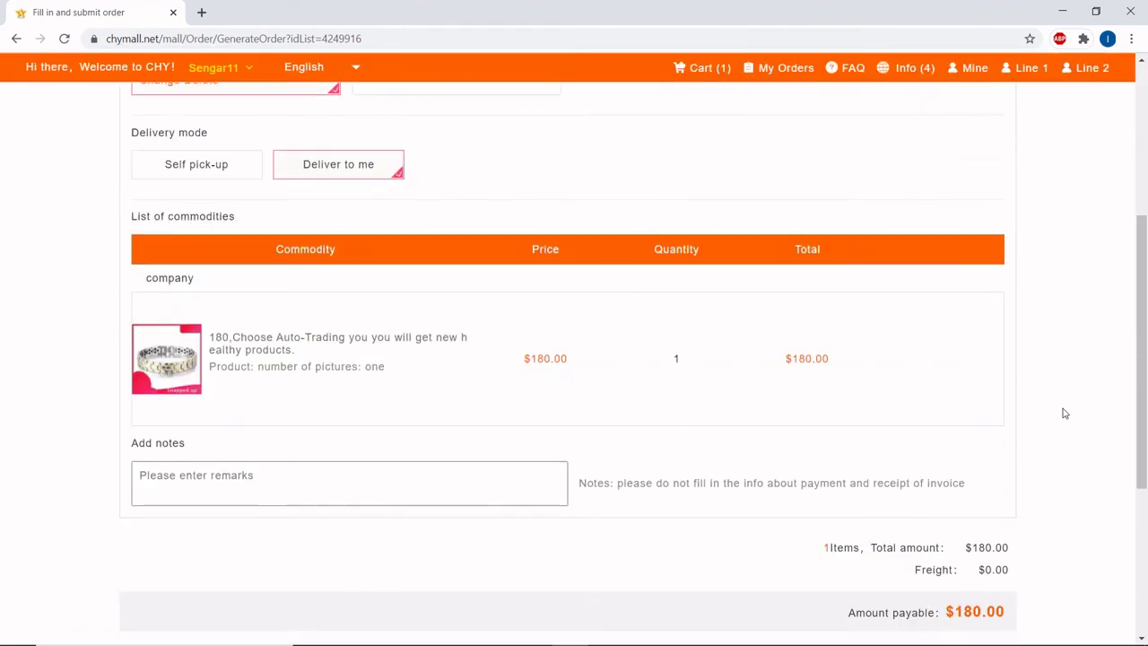
pyautogui.scroll(-2, 1064, 413)
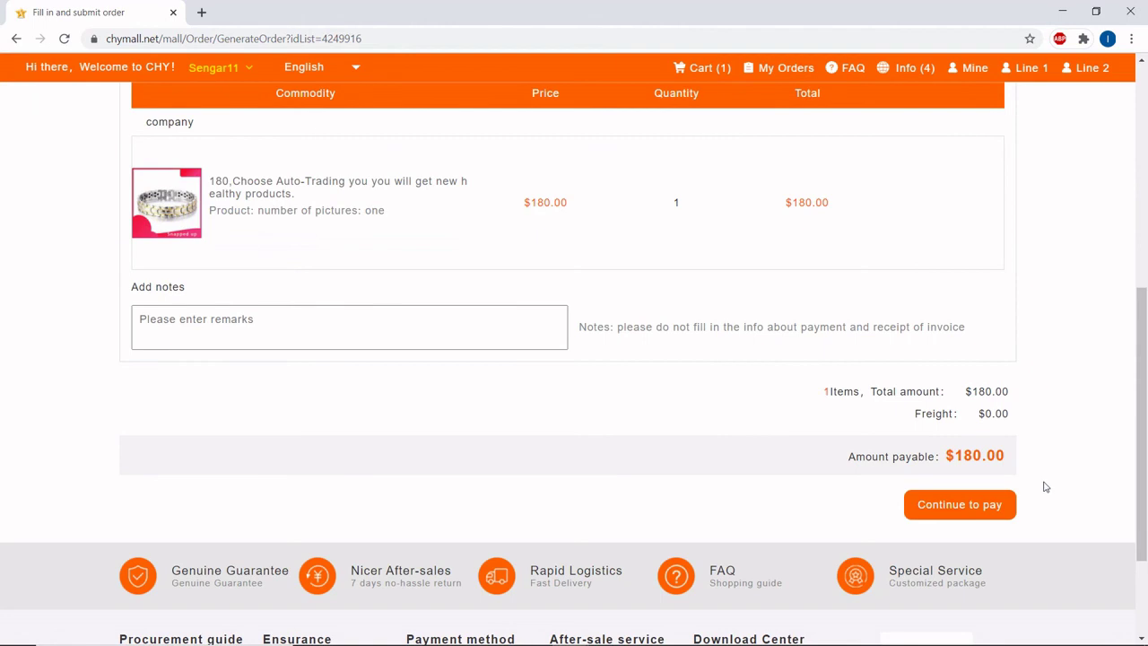
pyautogui.click(959, 505)
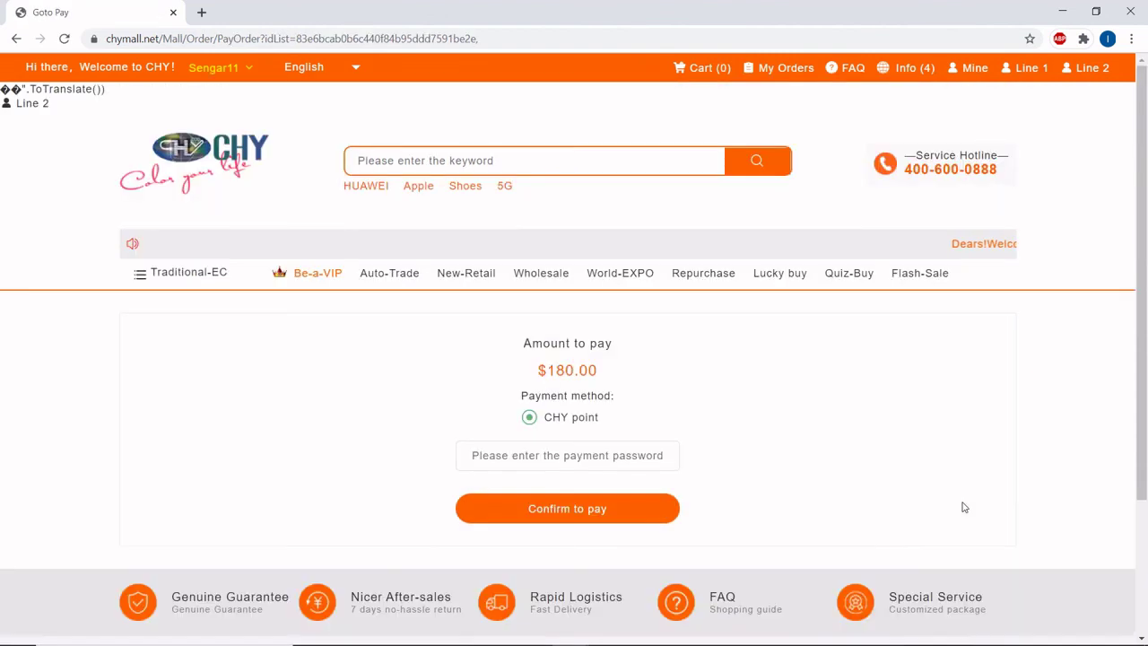
# - Enter the payment password for the $180.00 CHY point payment
pyautogui.press('capslock')
pyautogui.click(595, 460)
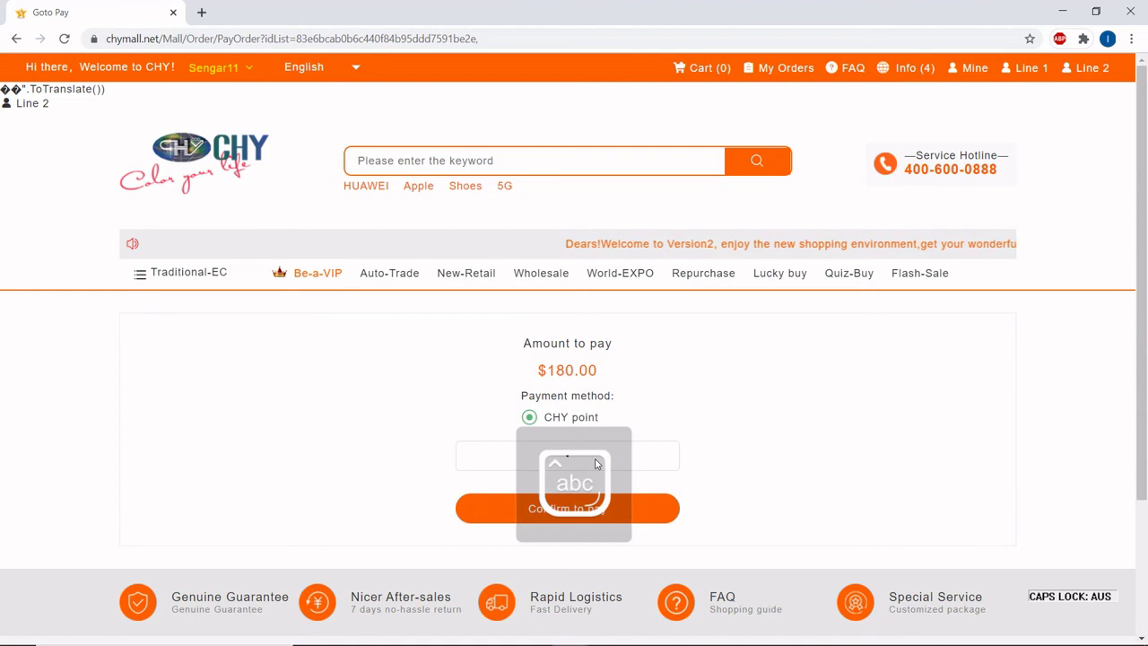
pyautogui.write('*********')
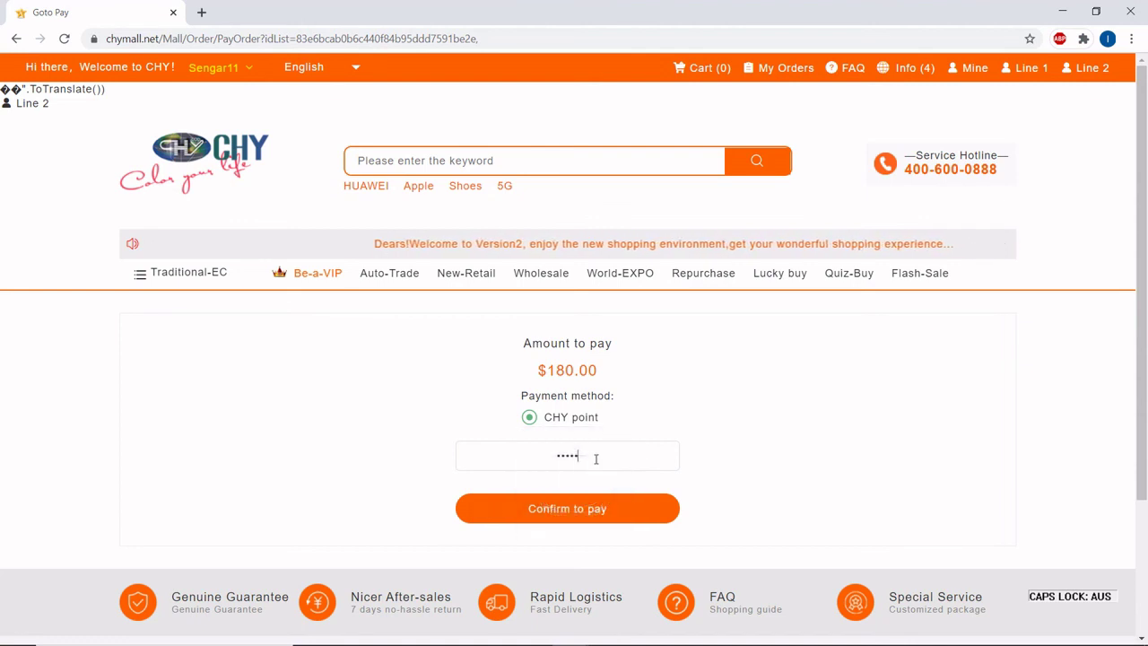
pyautogui.write('**')
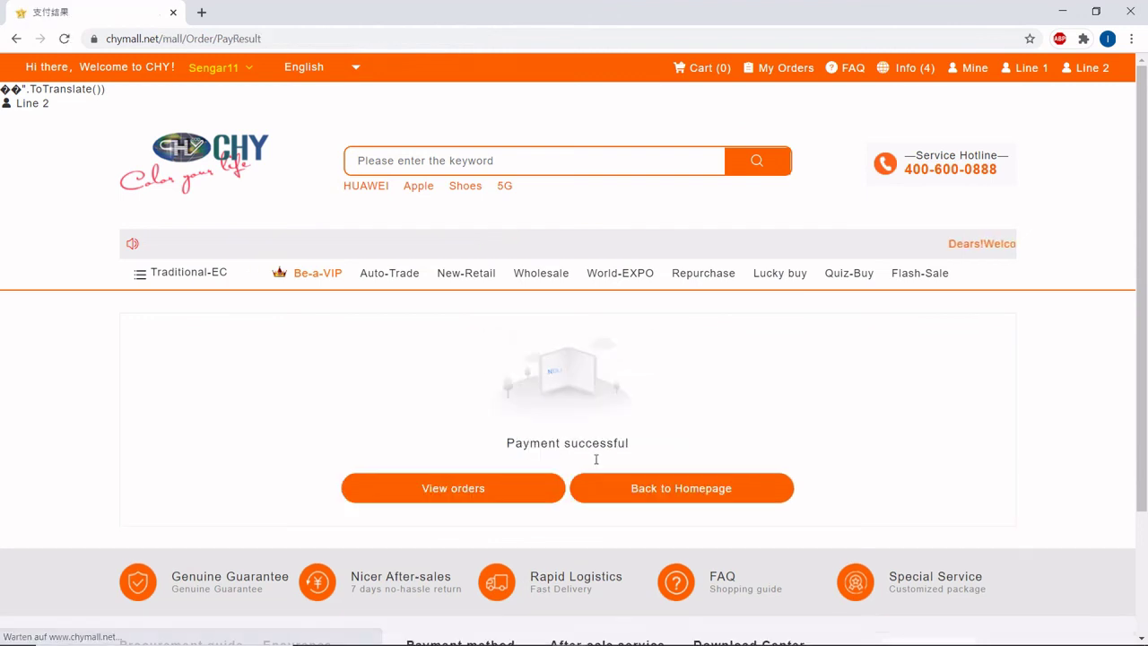
# - Open My Orders and find the completed $180.00 Auto-Trade bracelet order
pyautogui.click(456, 493)
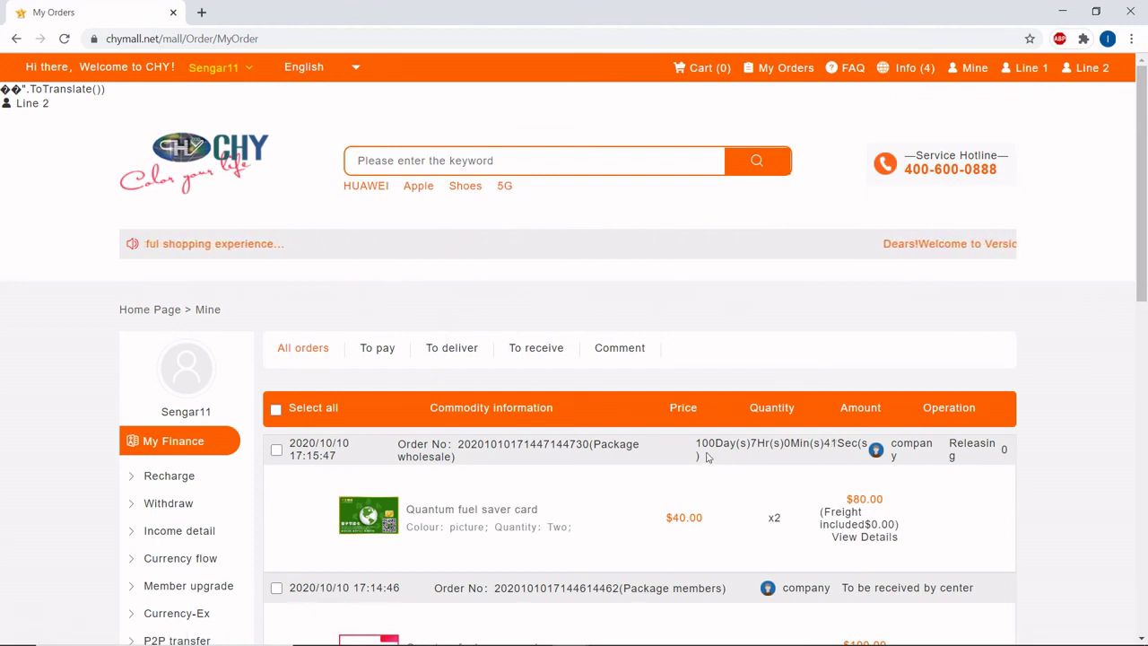
pyautogui.scroll(-3, 776, 448)
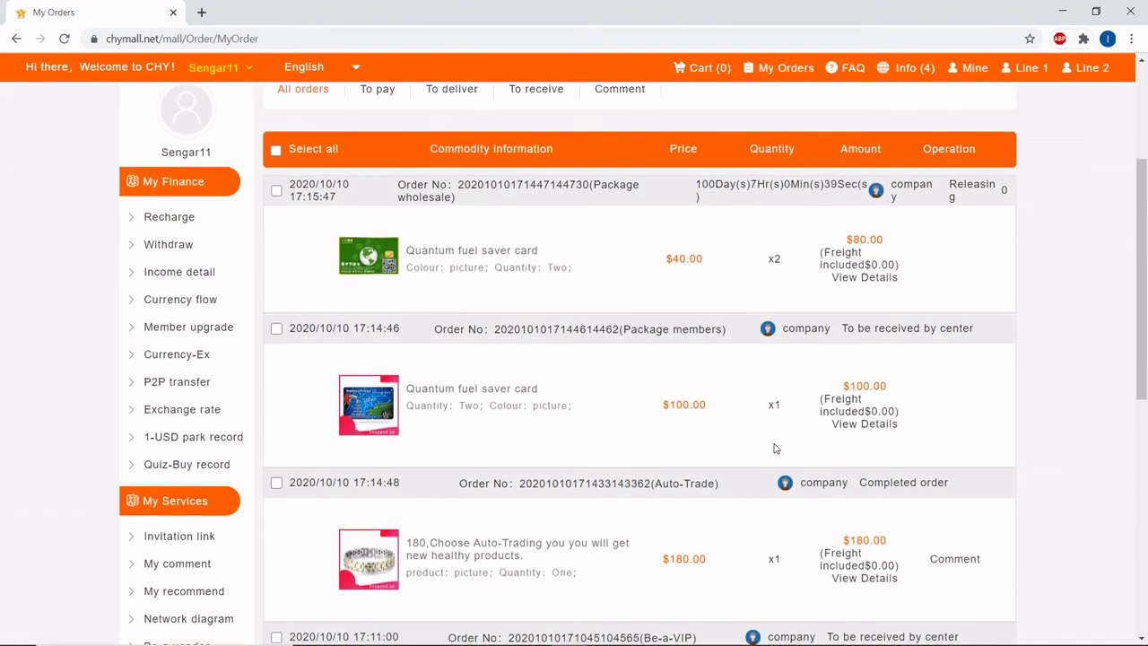
pyautogui.scroll(-2, 744, 428)
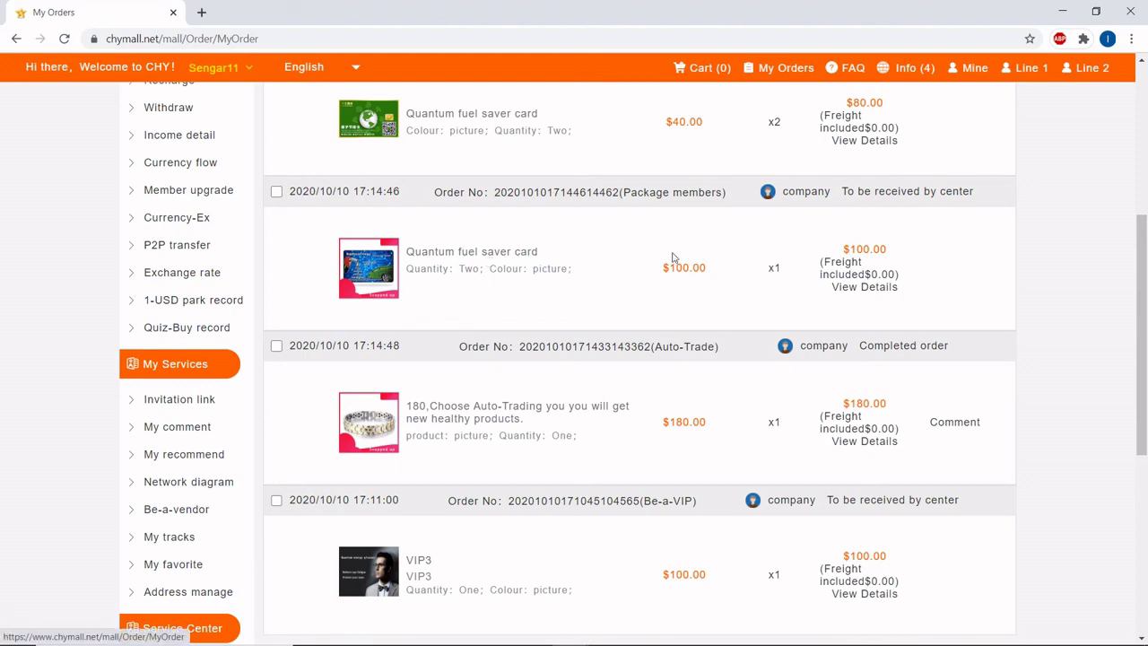
pyautogui.scroll(5, 673, 257)
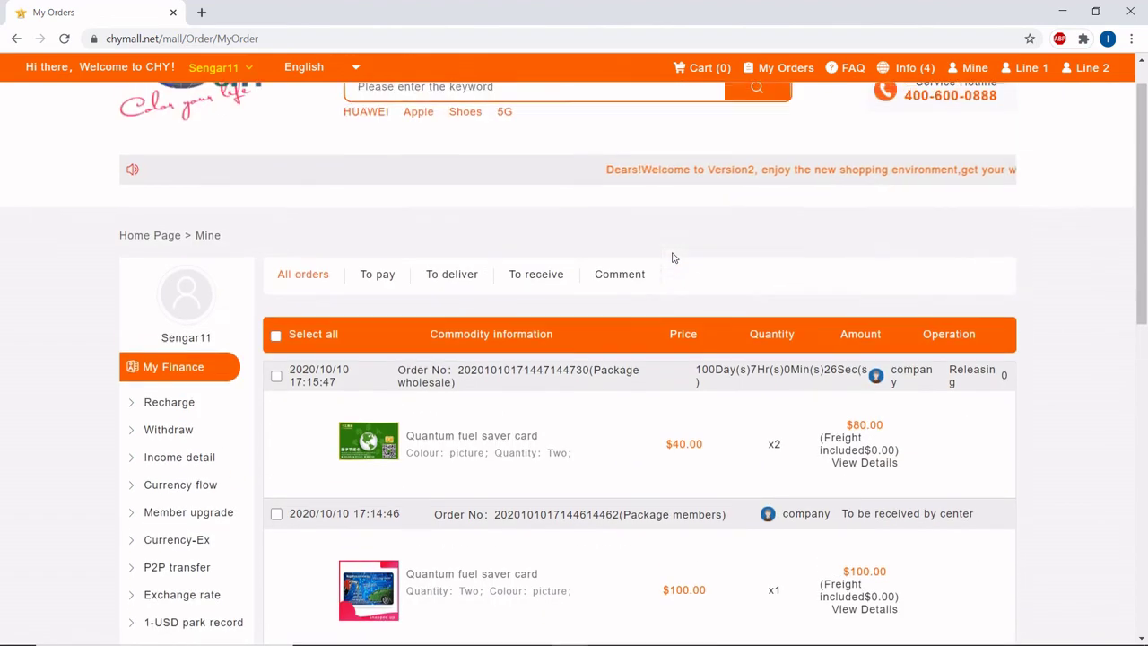